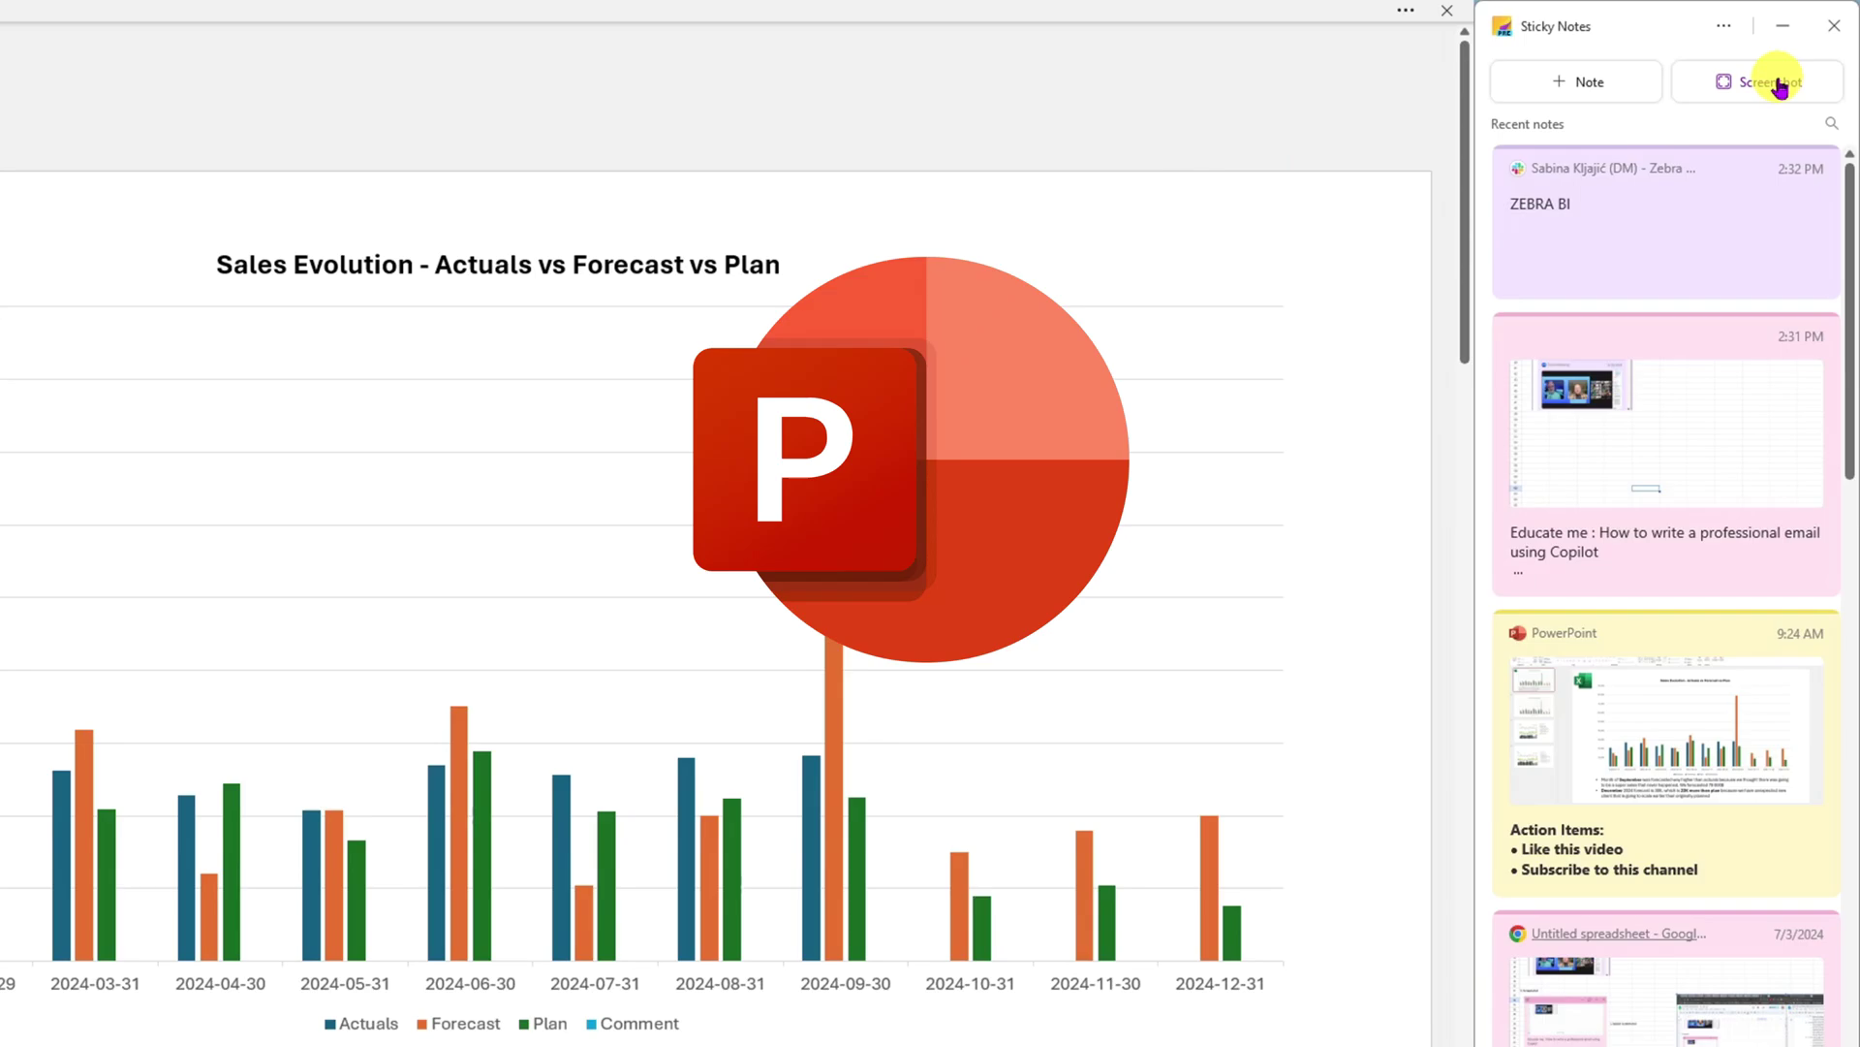
# - Close the note pinned on the desktop and search the Start menu for 'sticky notes'
pyautogui.click(1794, 56)
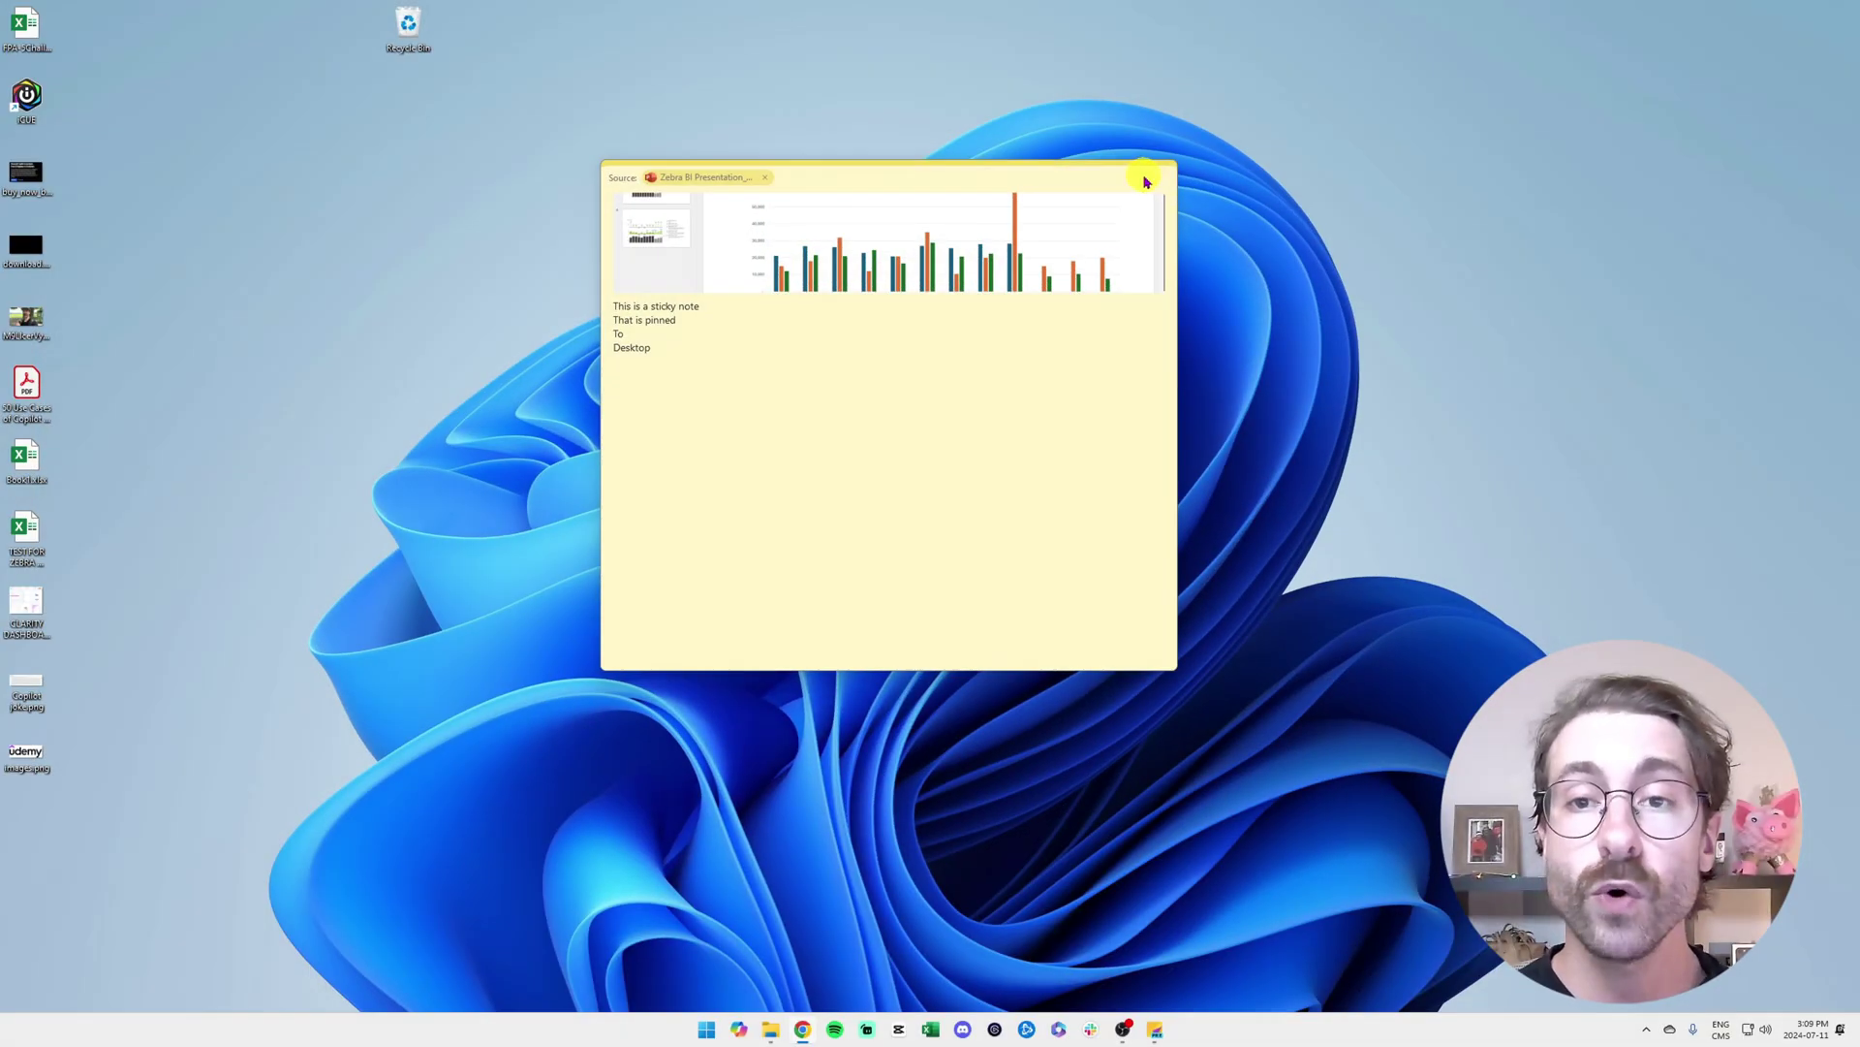
pyautogui.click(1168, 172)
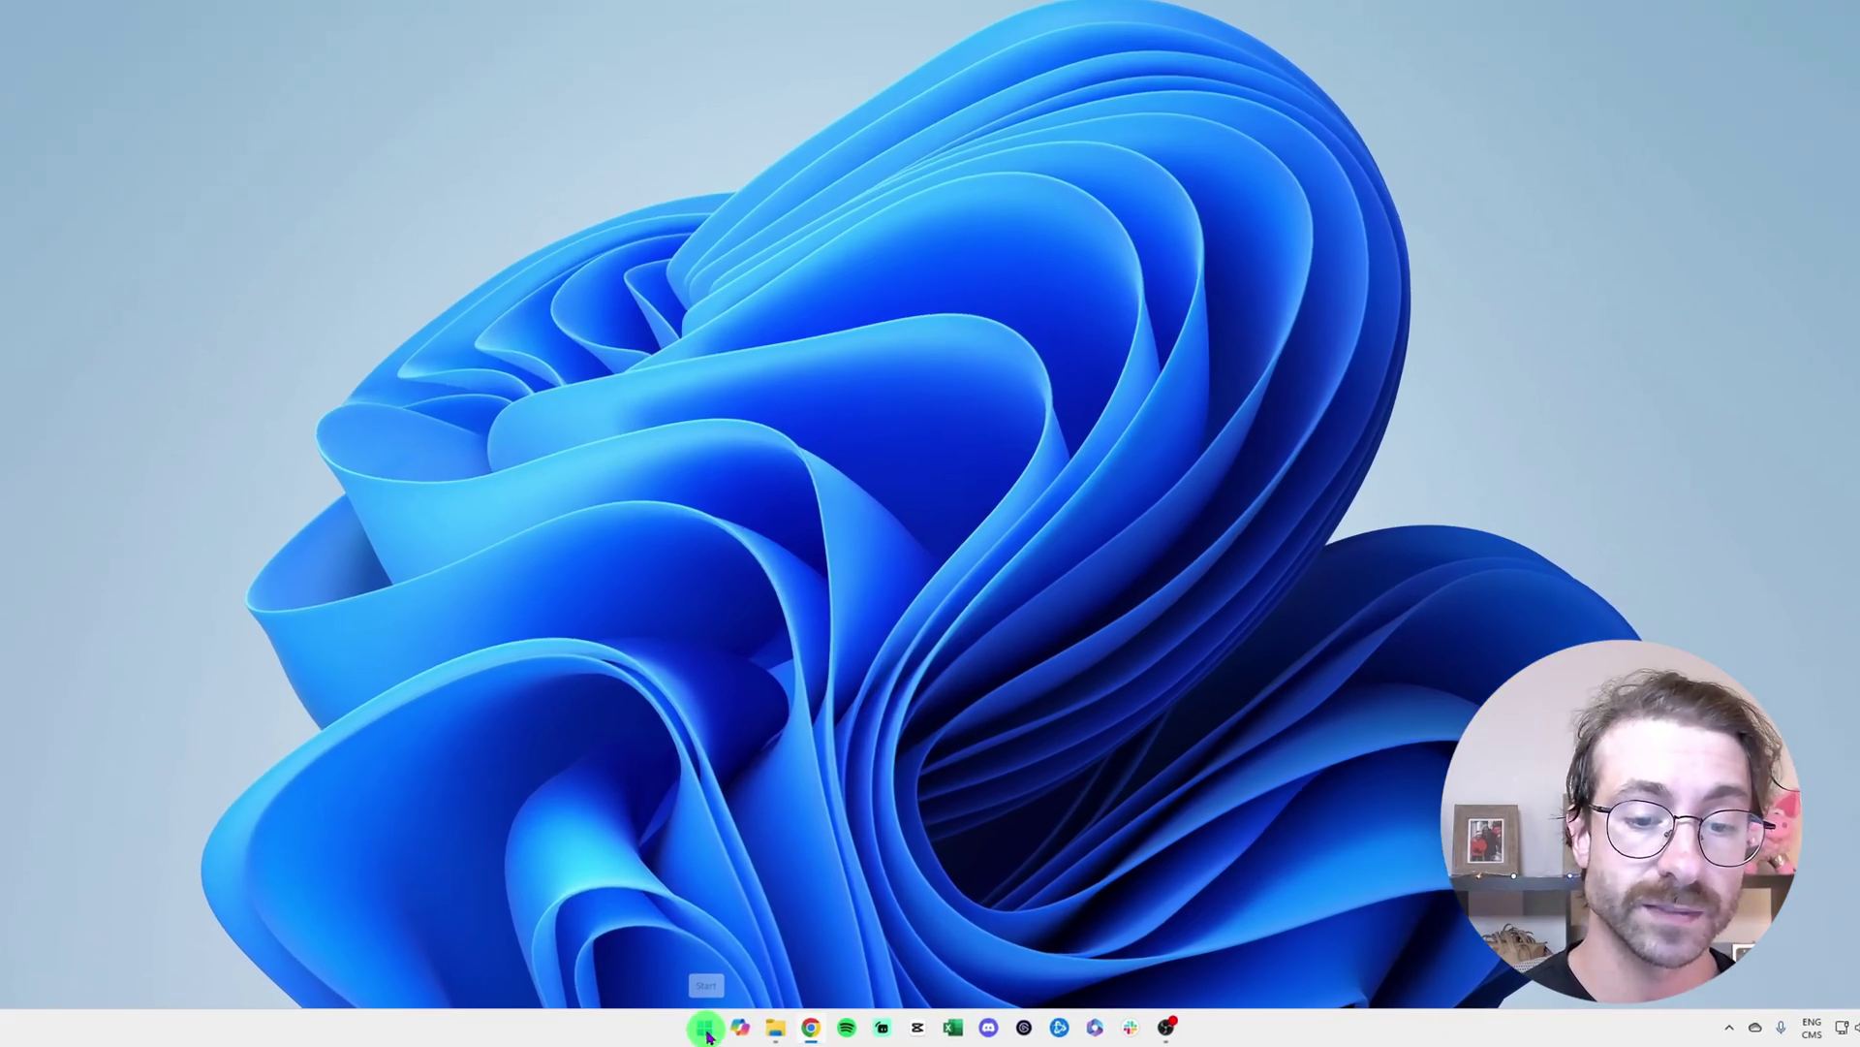
pyautogui.click(725, 1033)
pyautogui.write('sti')
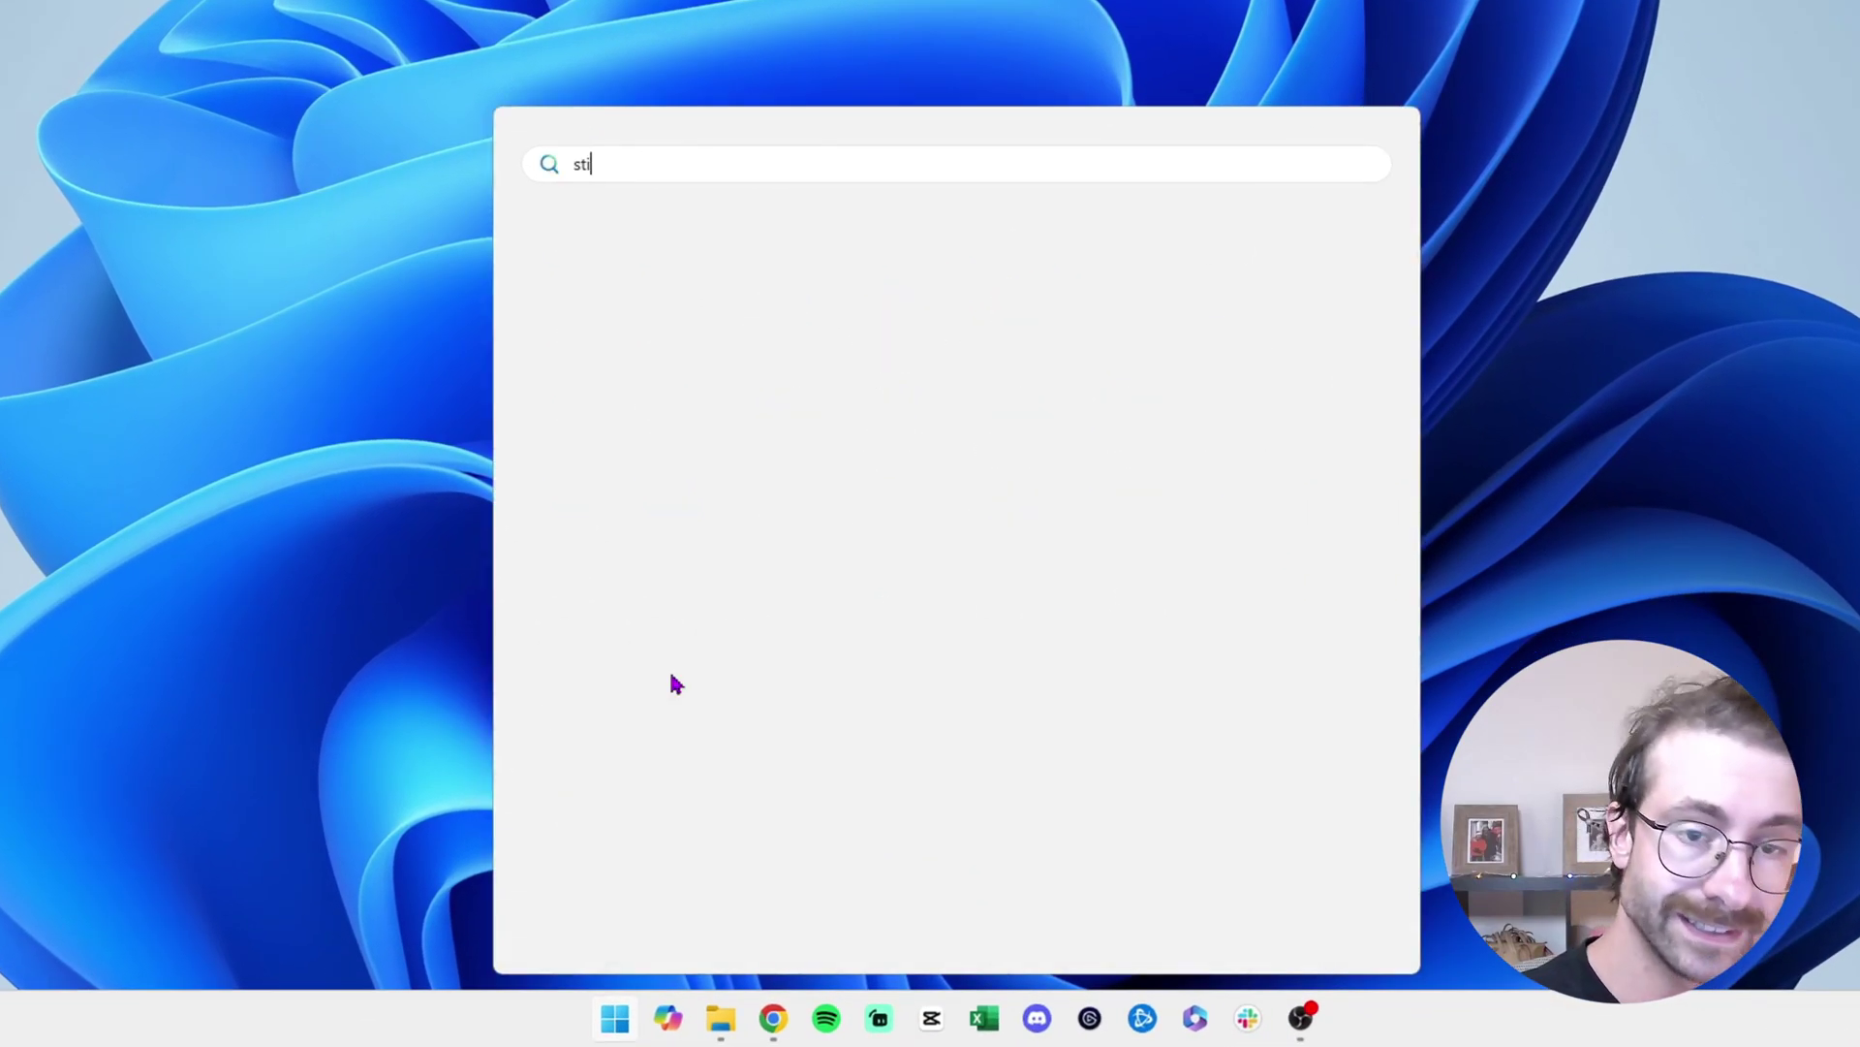
pyautogui.write('cky notes')
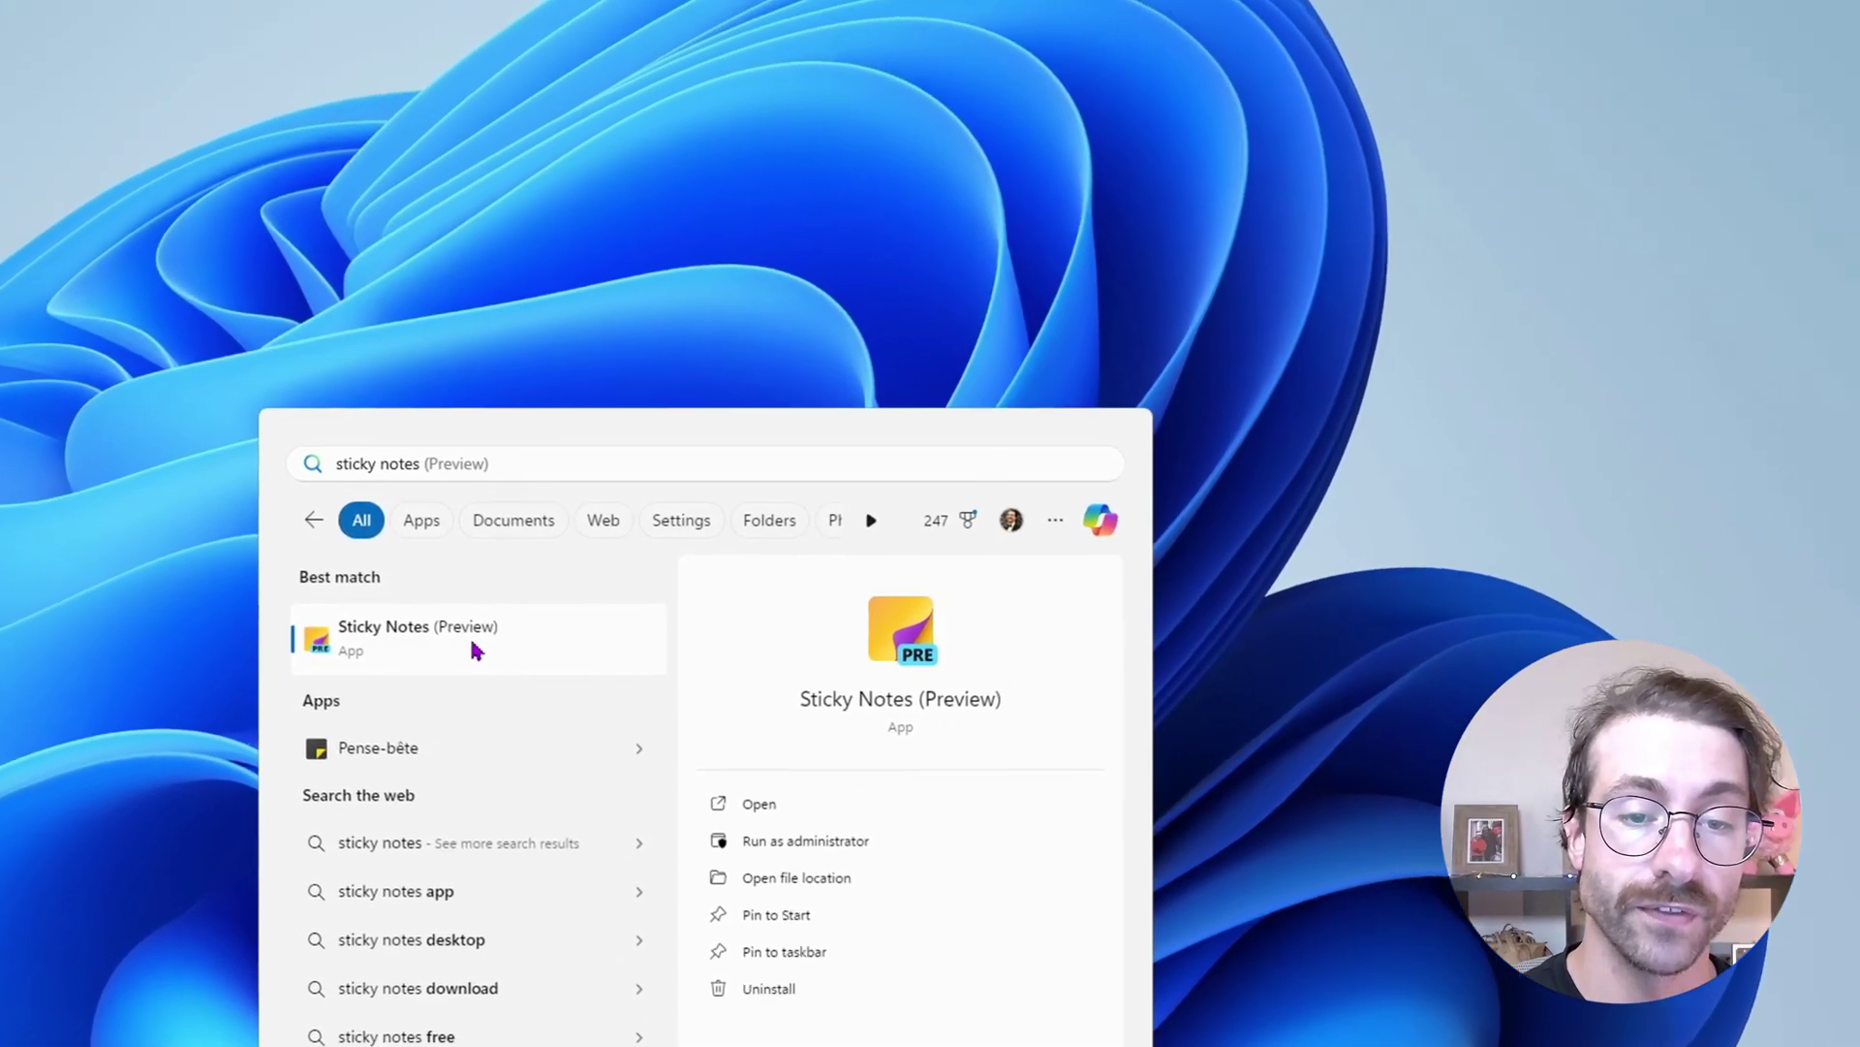
# - Launch Sticky Notes (Preview), pin it to the taskbar, and close its notes panel
pyautogui.click(718, 359)
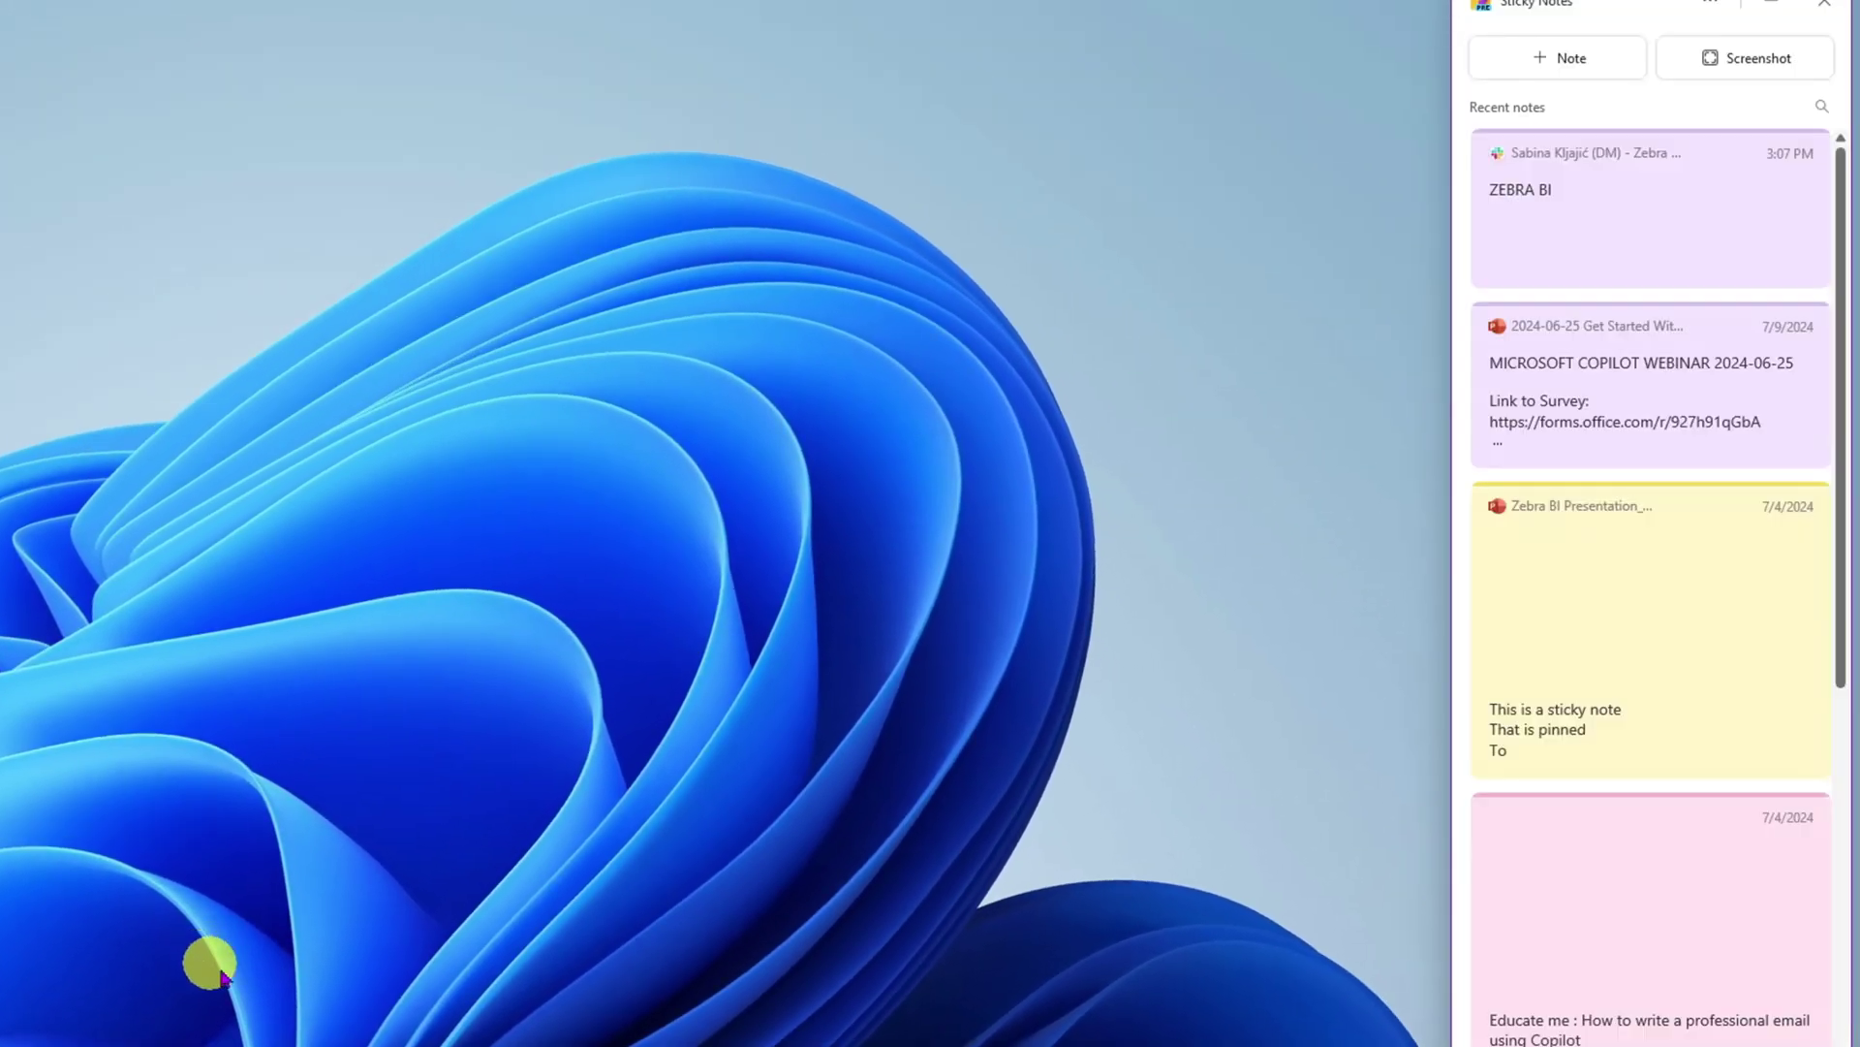
pyautogui.moveTo(1594, 8); pyautogui.dragTo(1596, 50)
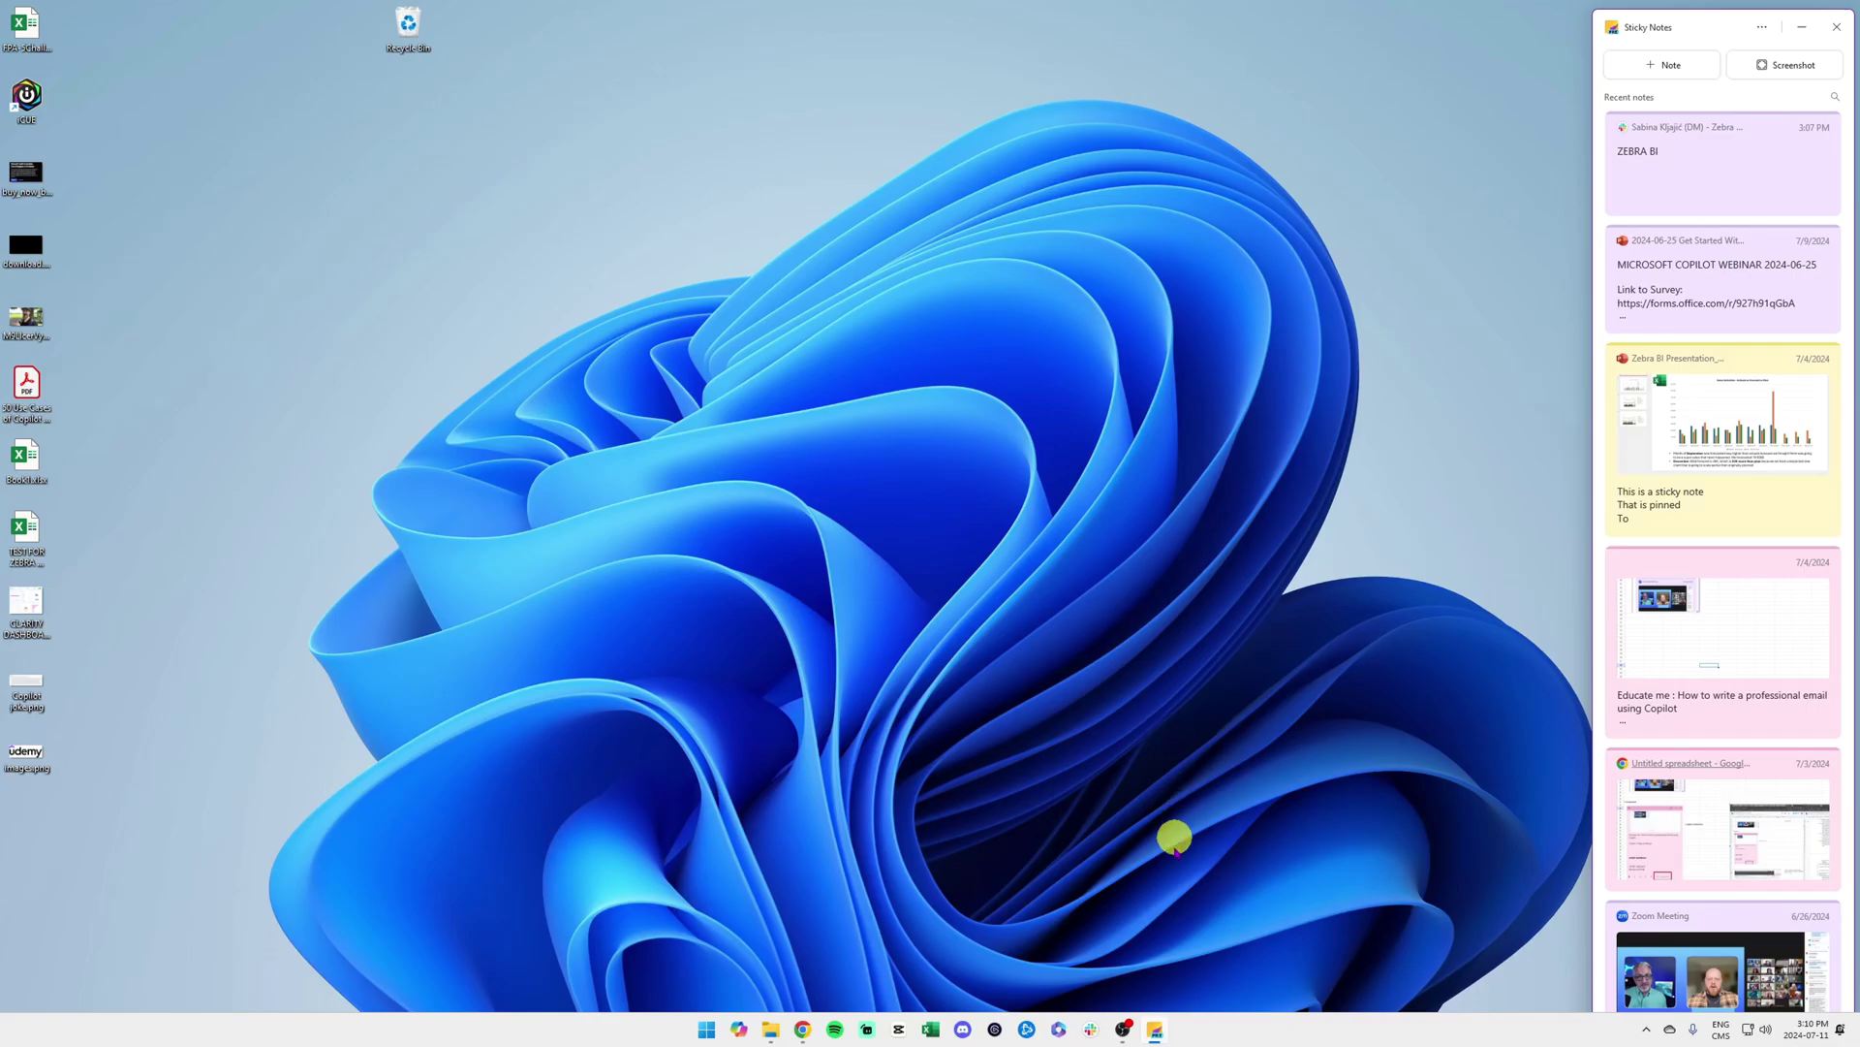
pyautogui.rightClick(1160, 1033)
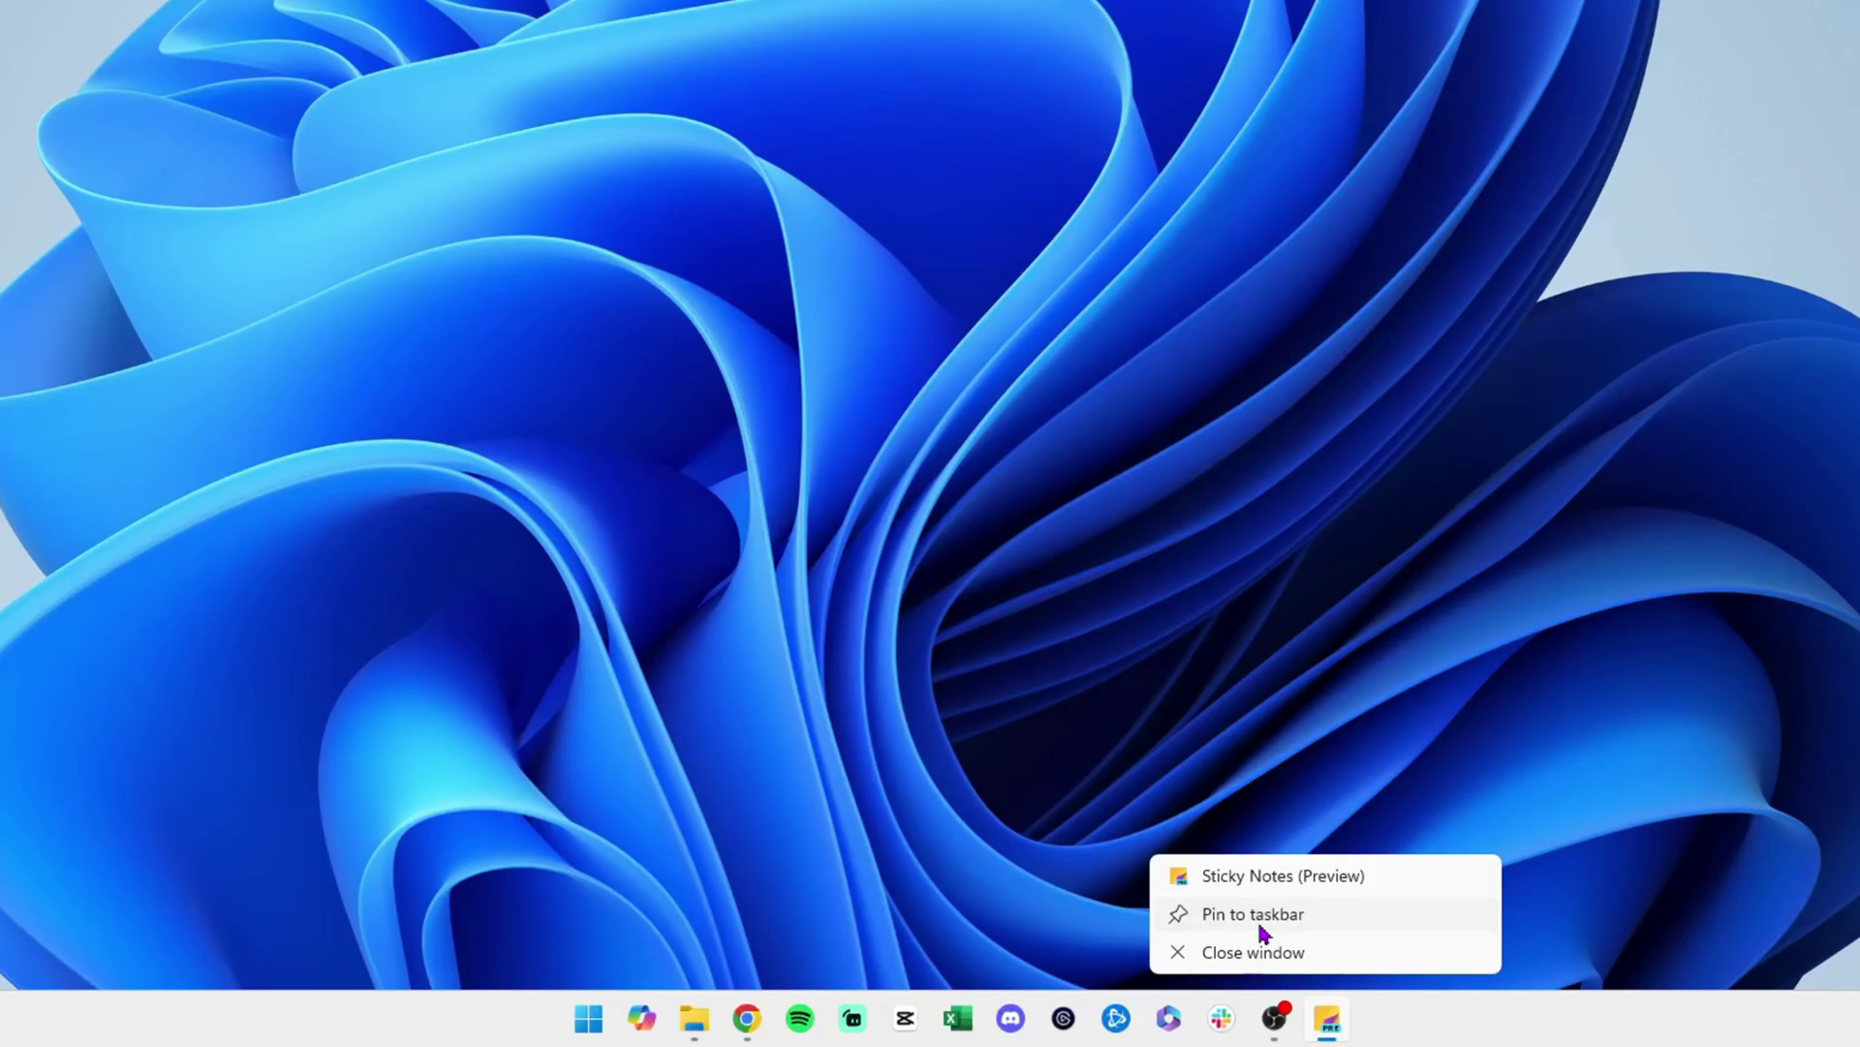
pyautogui.click(1266, 919)
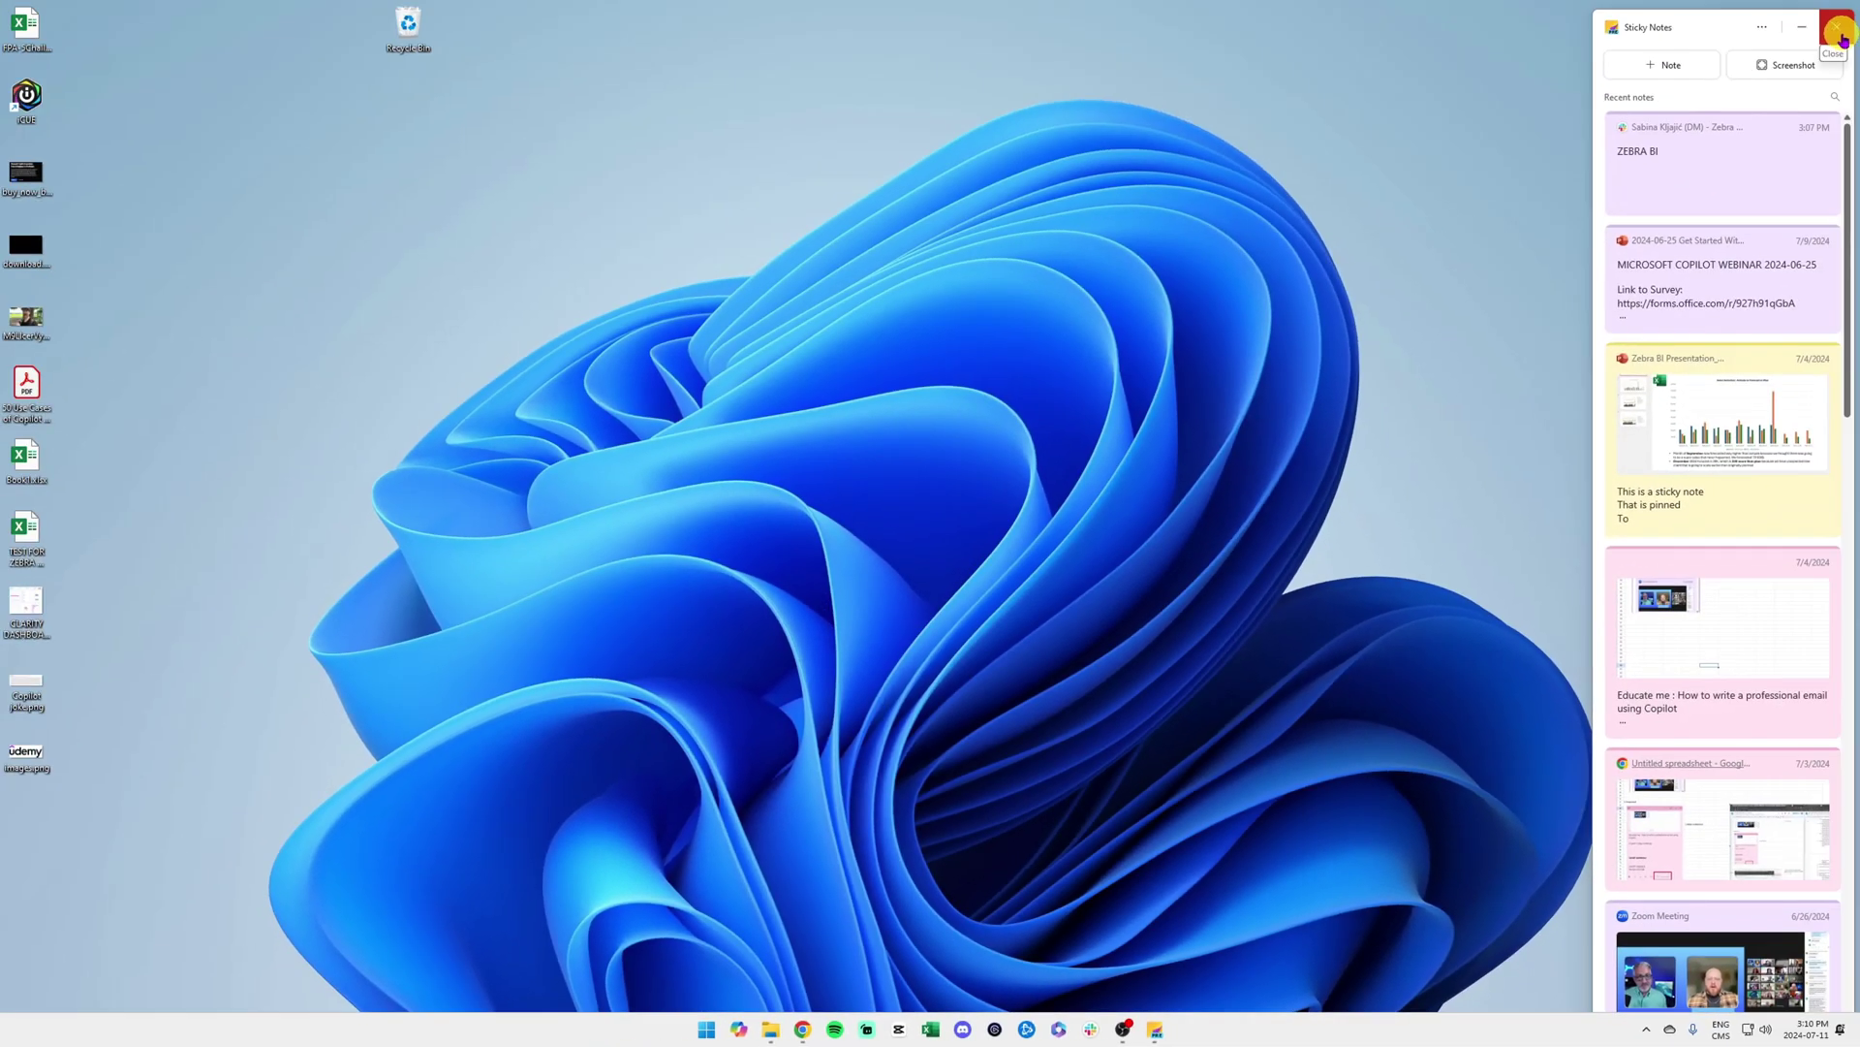
pyautogui.click(1840, 32)
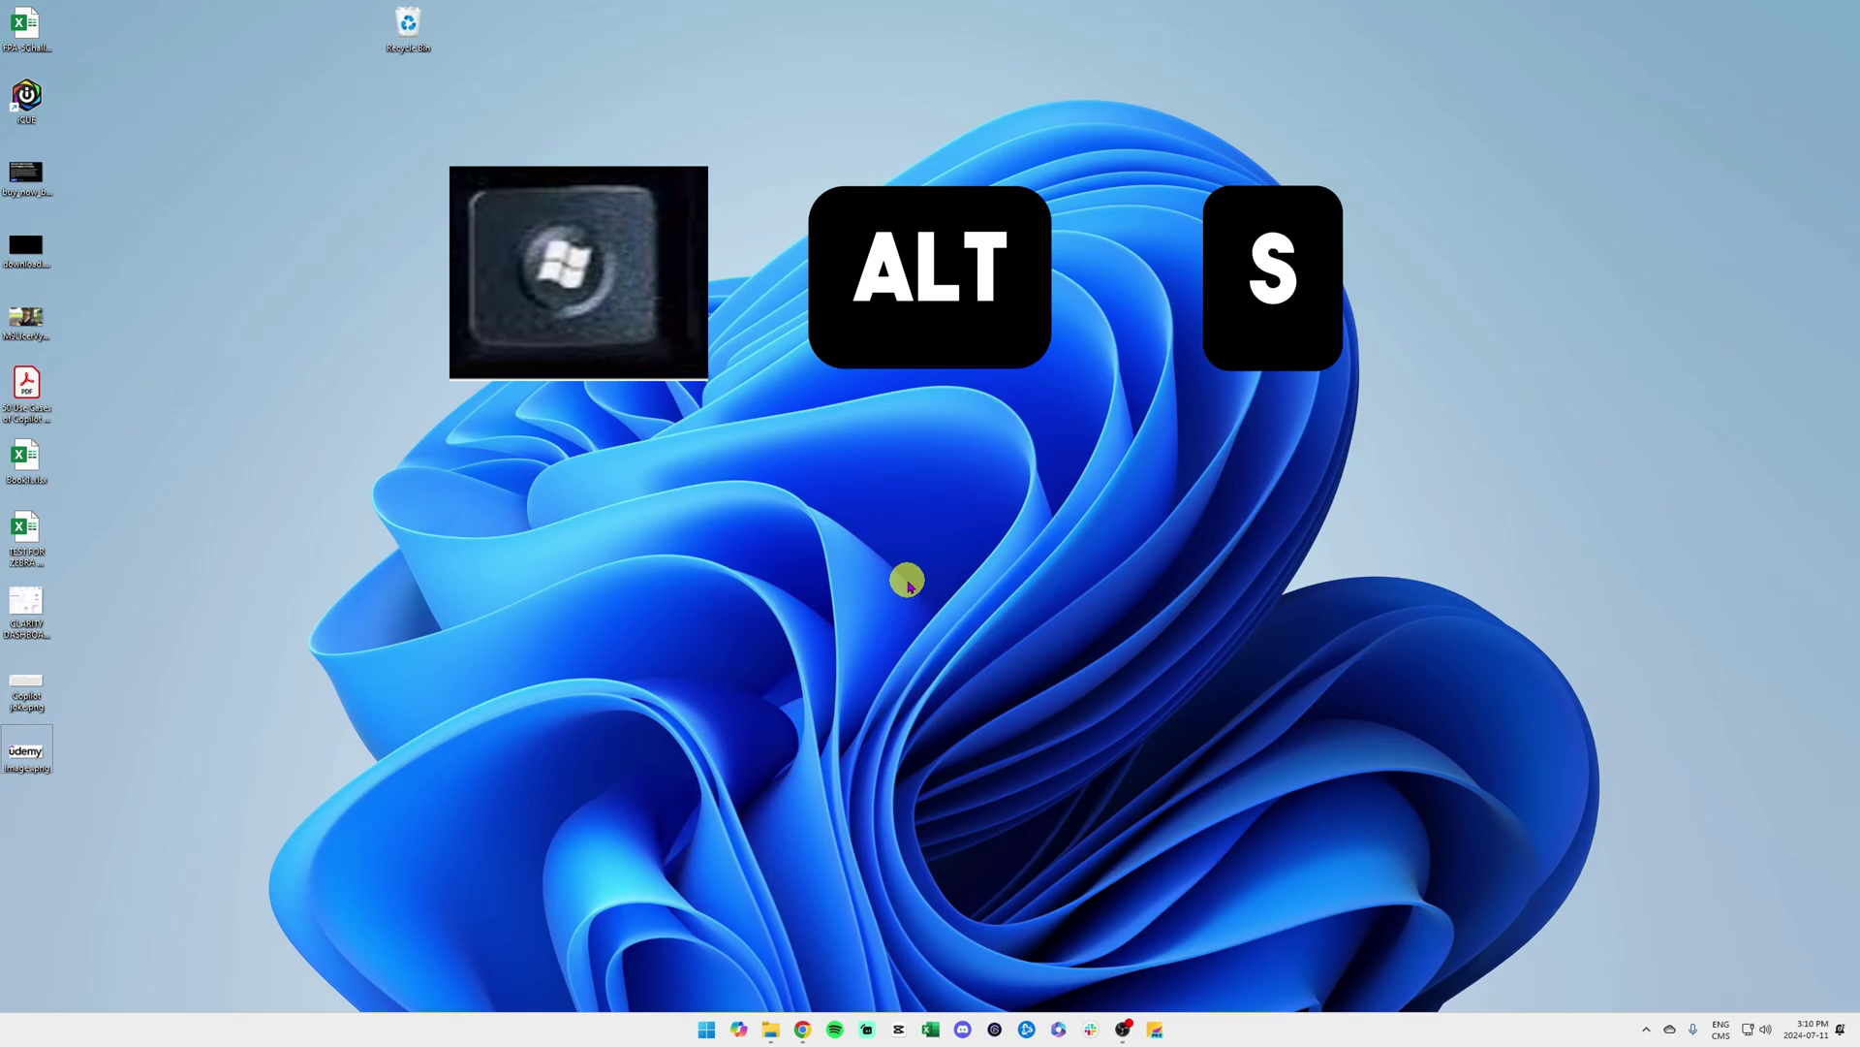
# - Reopen Sticky Notes with Win+Alt+S and dock its notes panel to the desktop's right edge
pyautogui.press('super+alt+s')
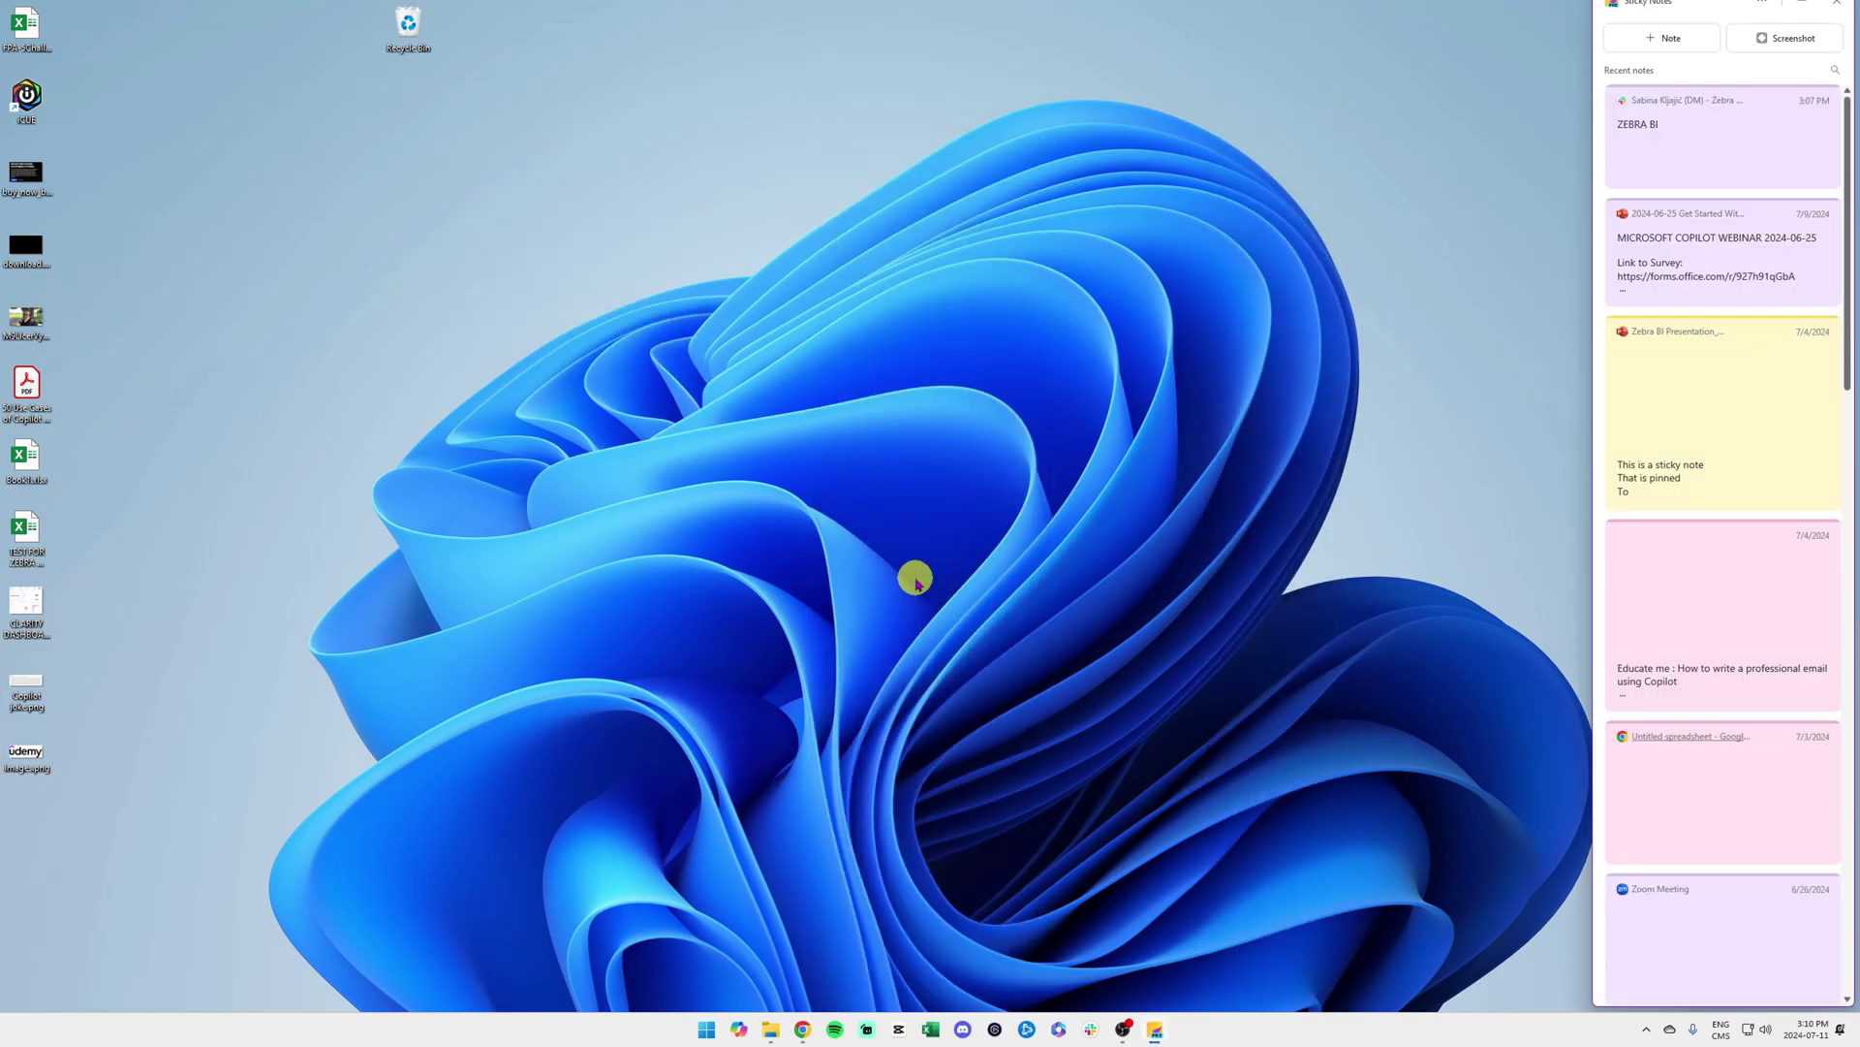
pyautogui.moveTo(1636, 25); pyautogui.dragTo(1693, 27)
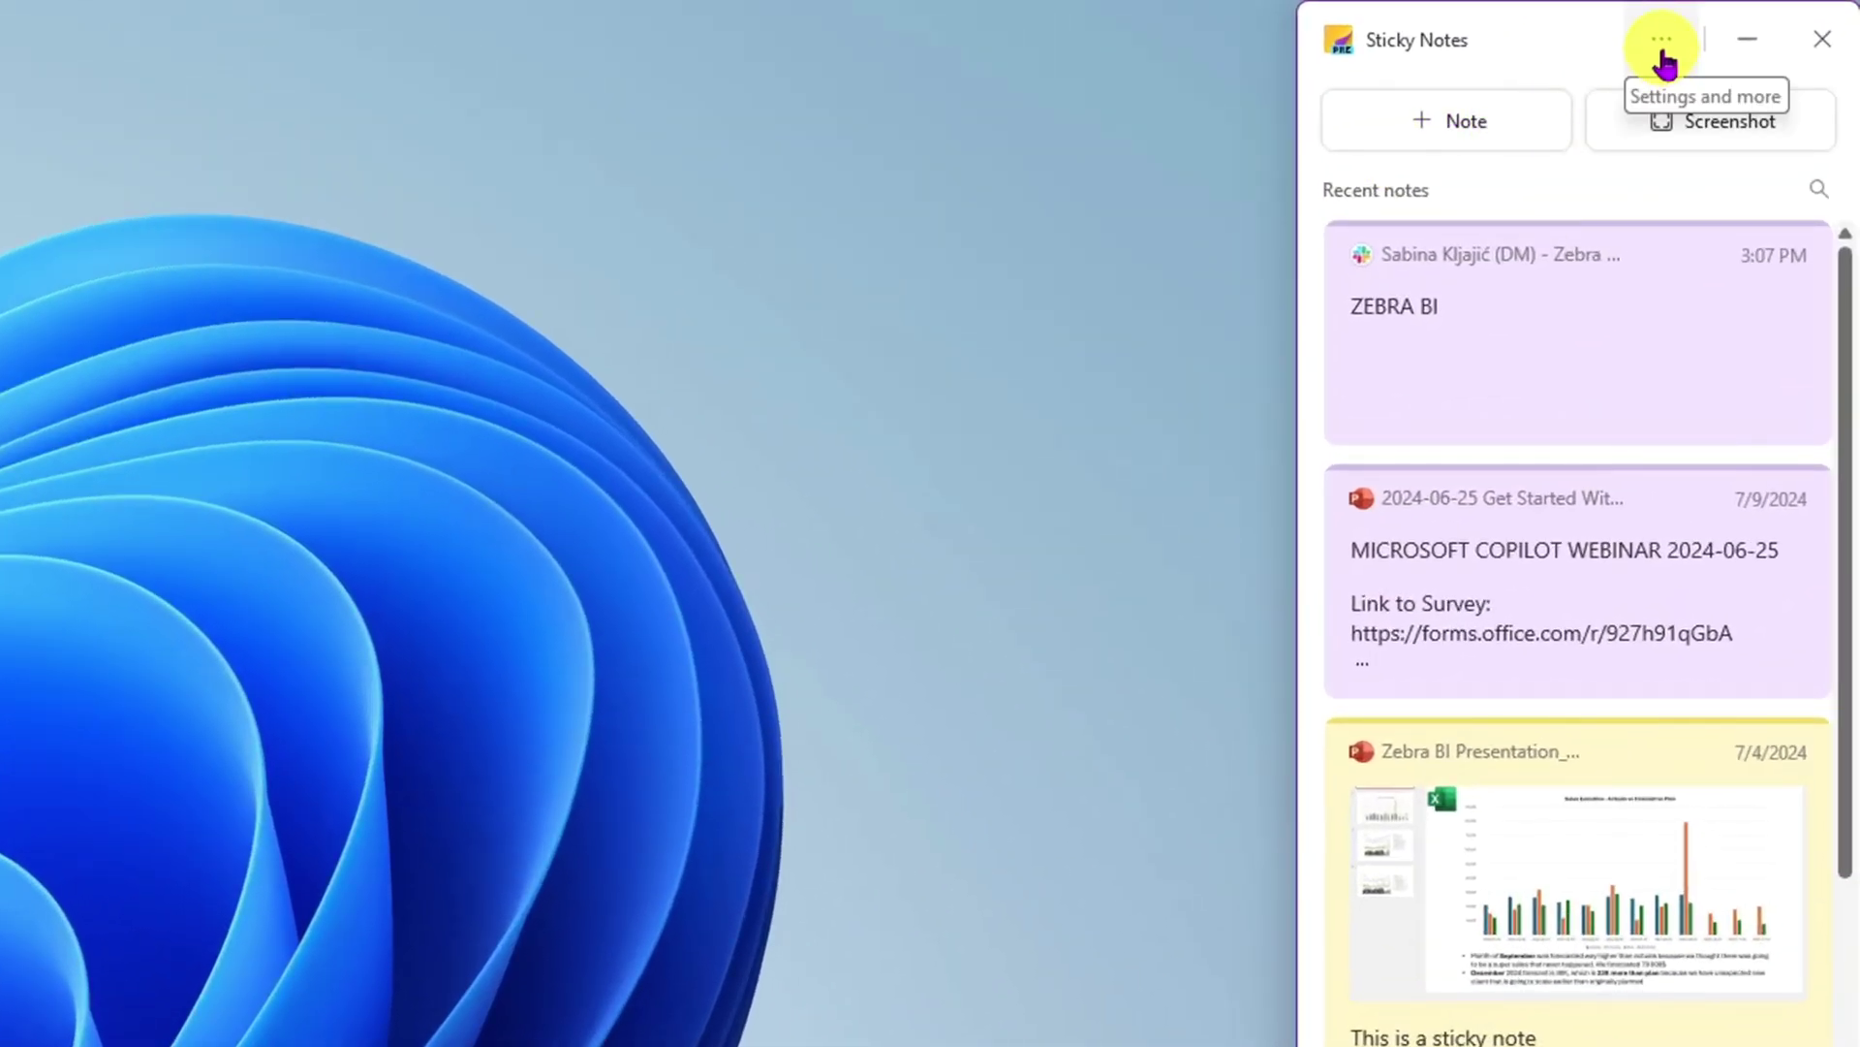
pyautogui.click(1663, 56)
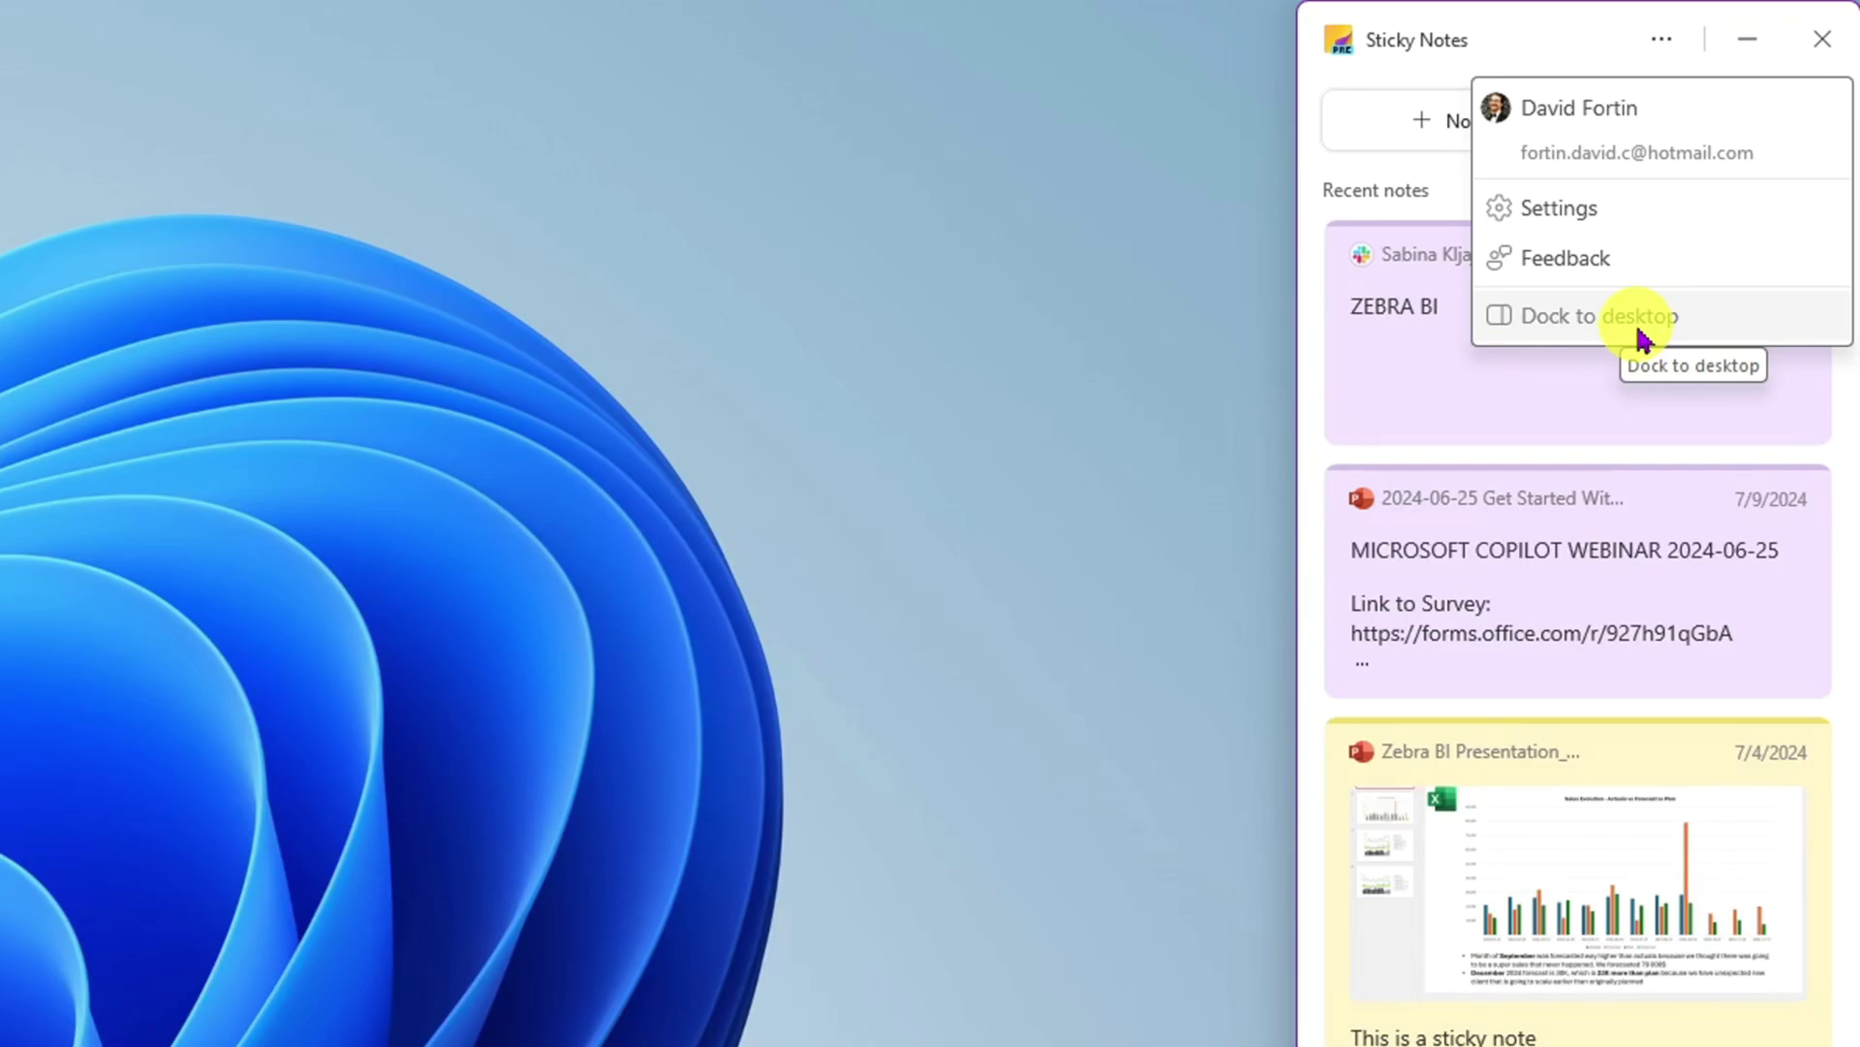
pyautogui.click(1644, 333)
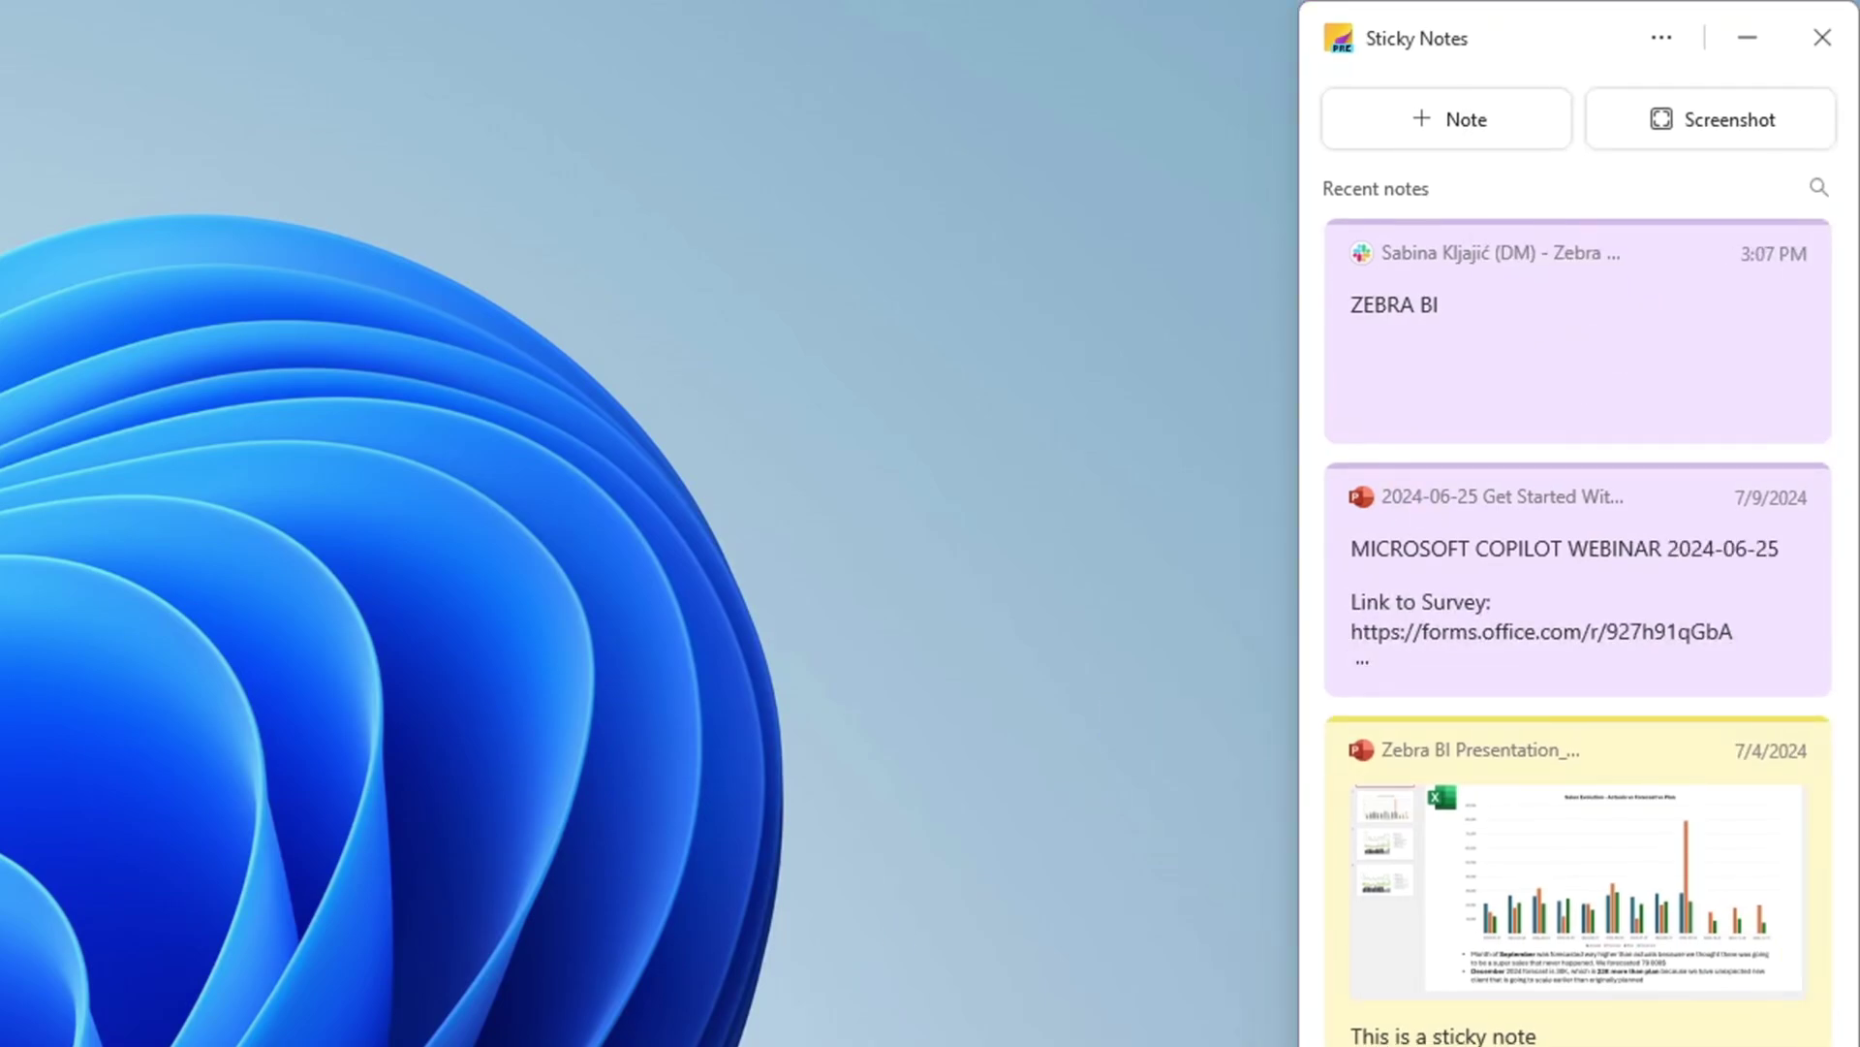
# - Bring Chrome forward and maximise it beside the docked Sticky Notes panel
pyautogui.hotkey('alt', 'Tab')
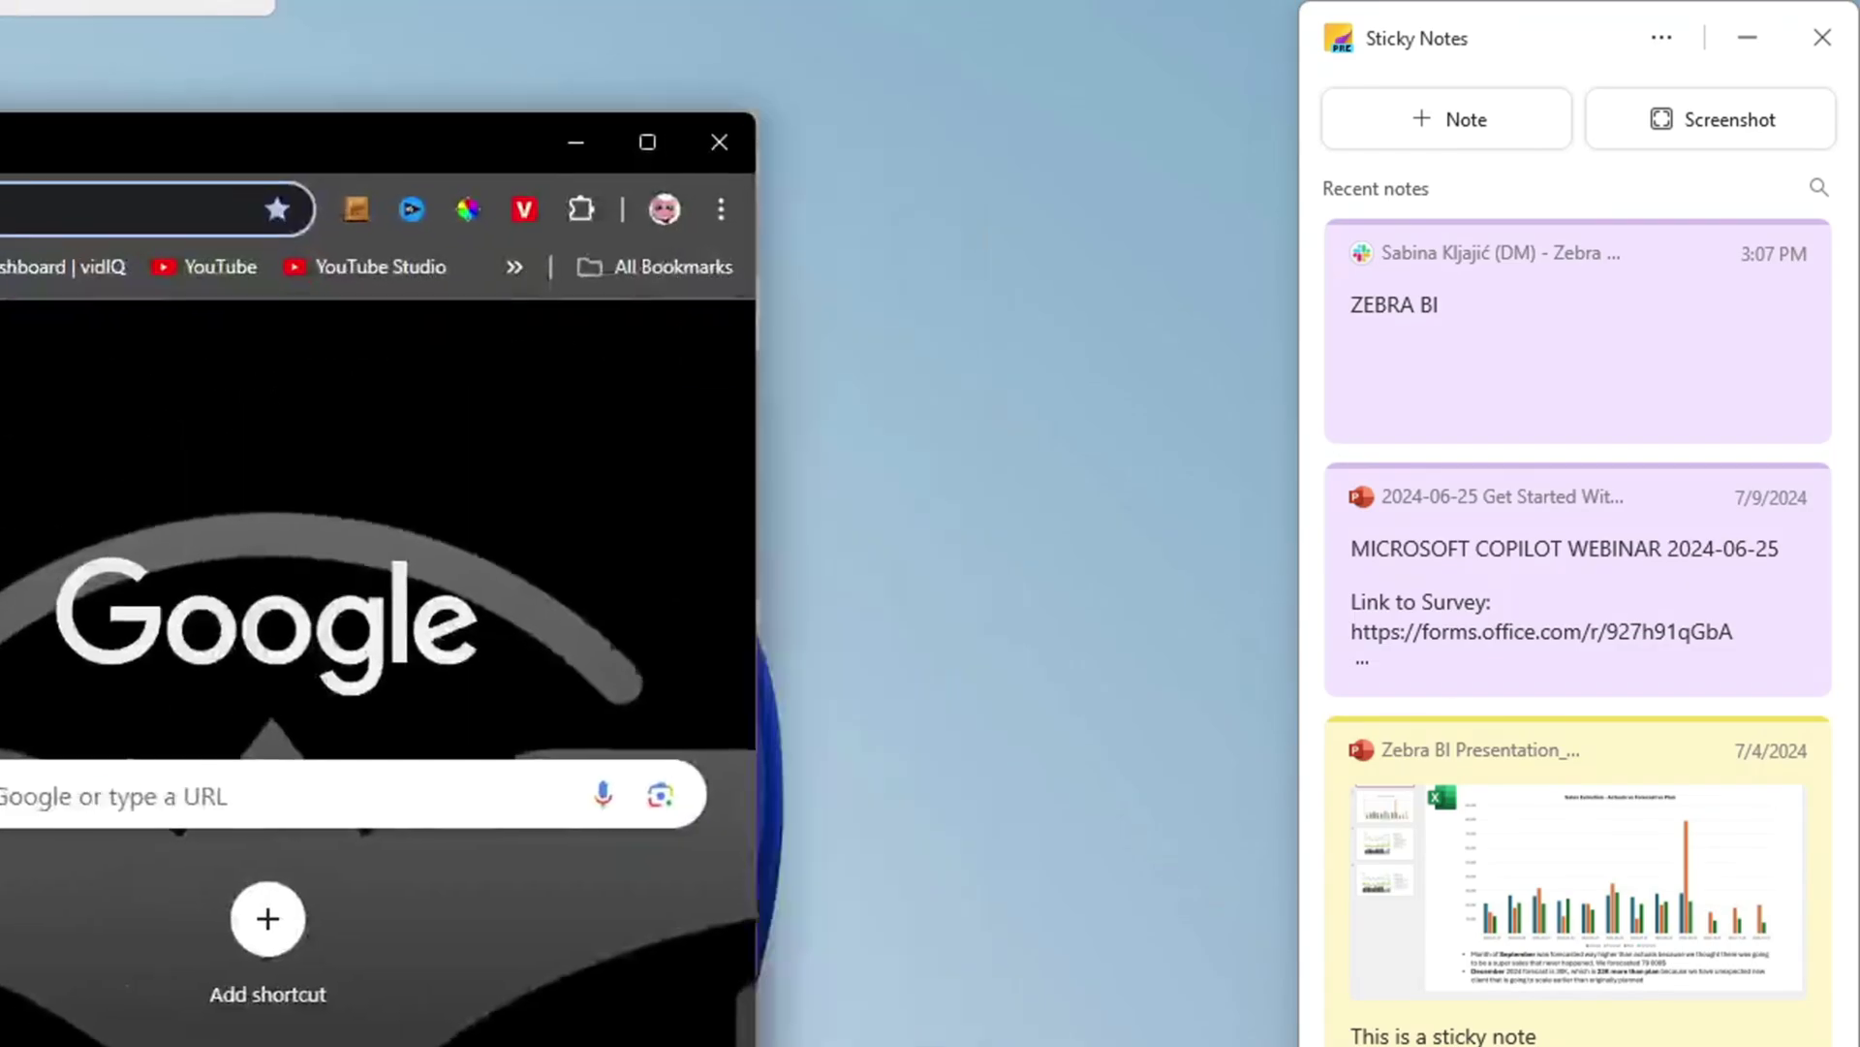
pyautogui.press('super+Up')
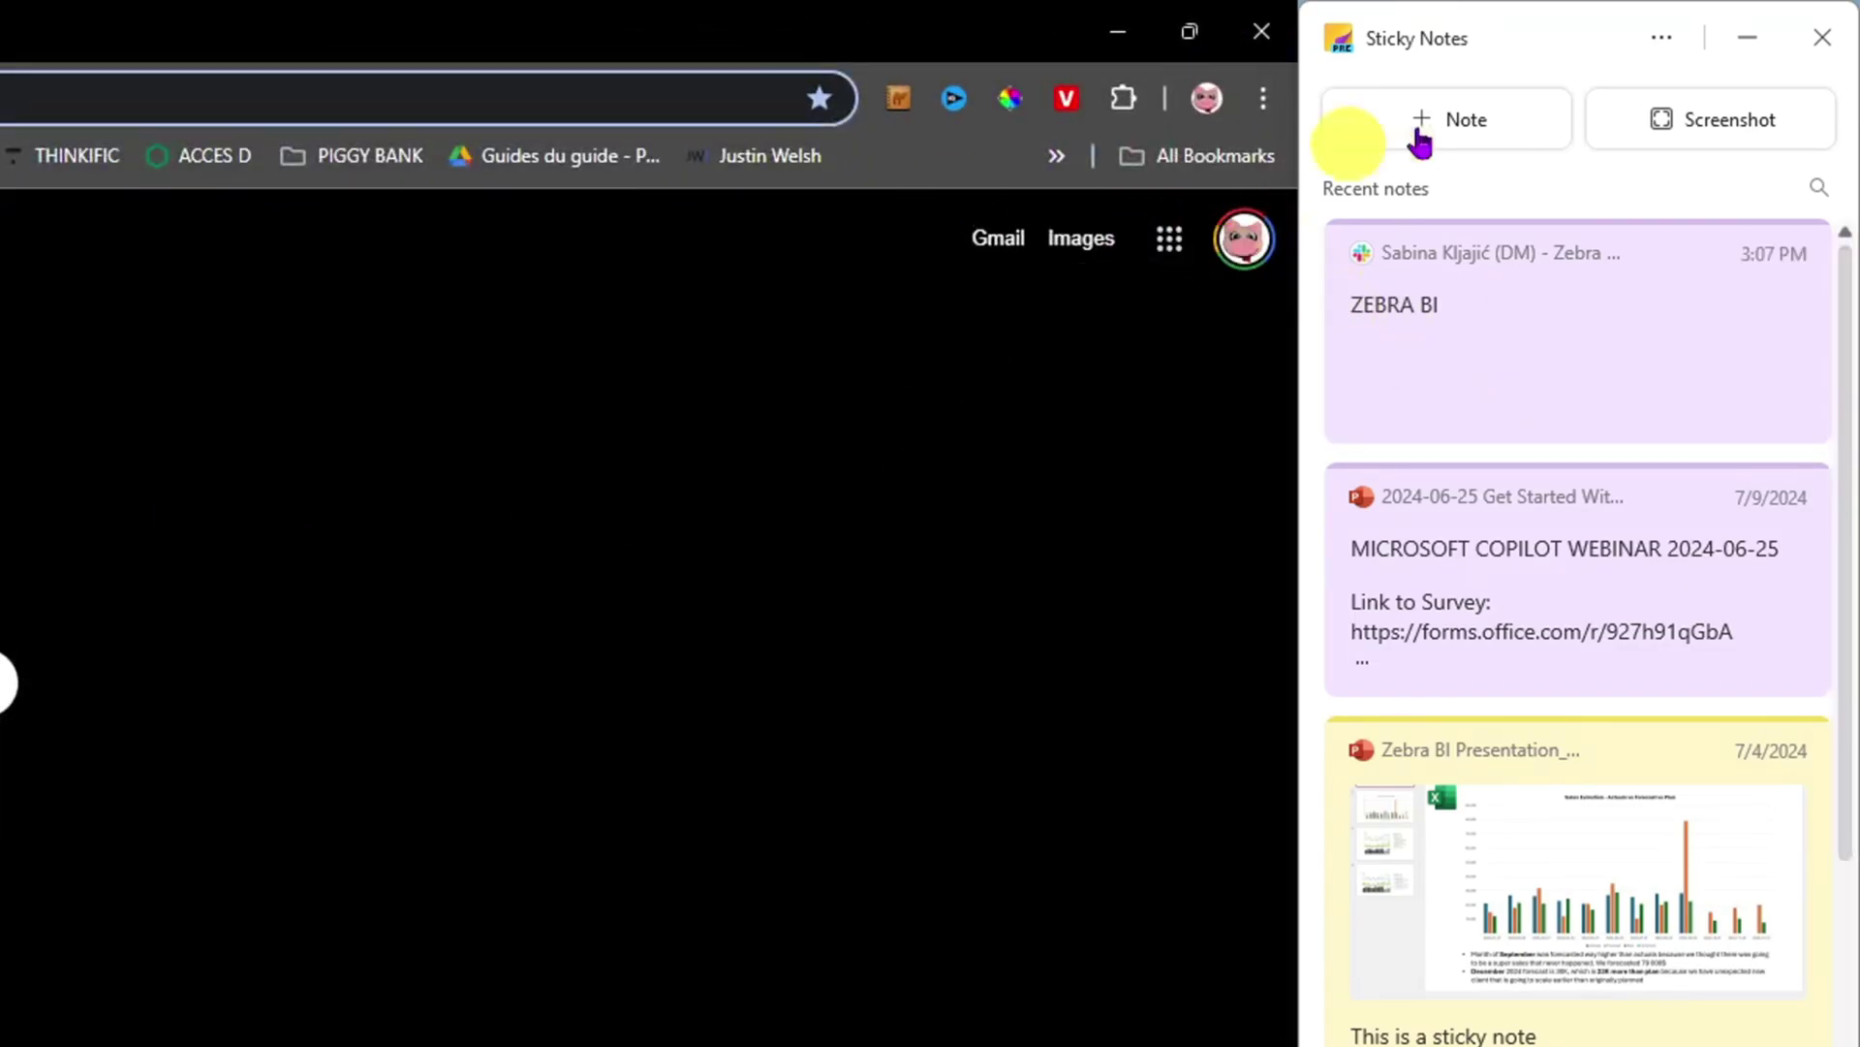
pyautogui.moveTo(885, 13); pyautogui.dragTo(277, 2)
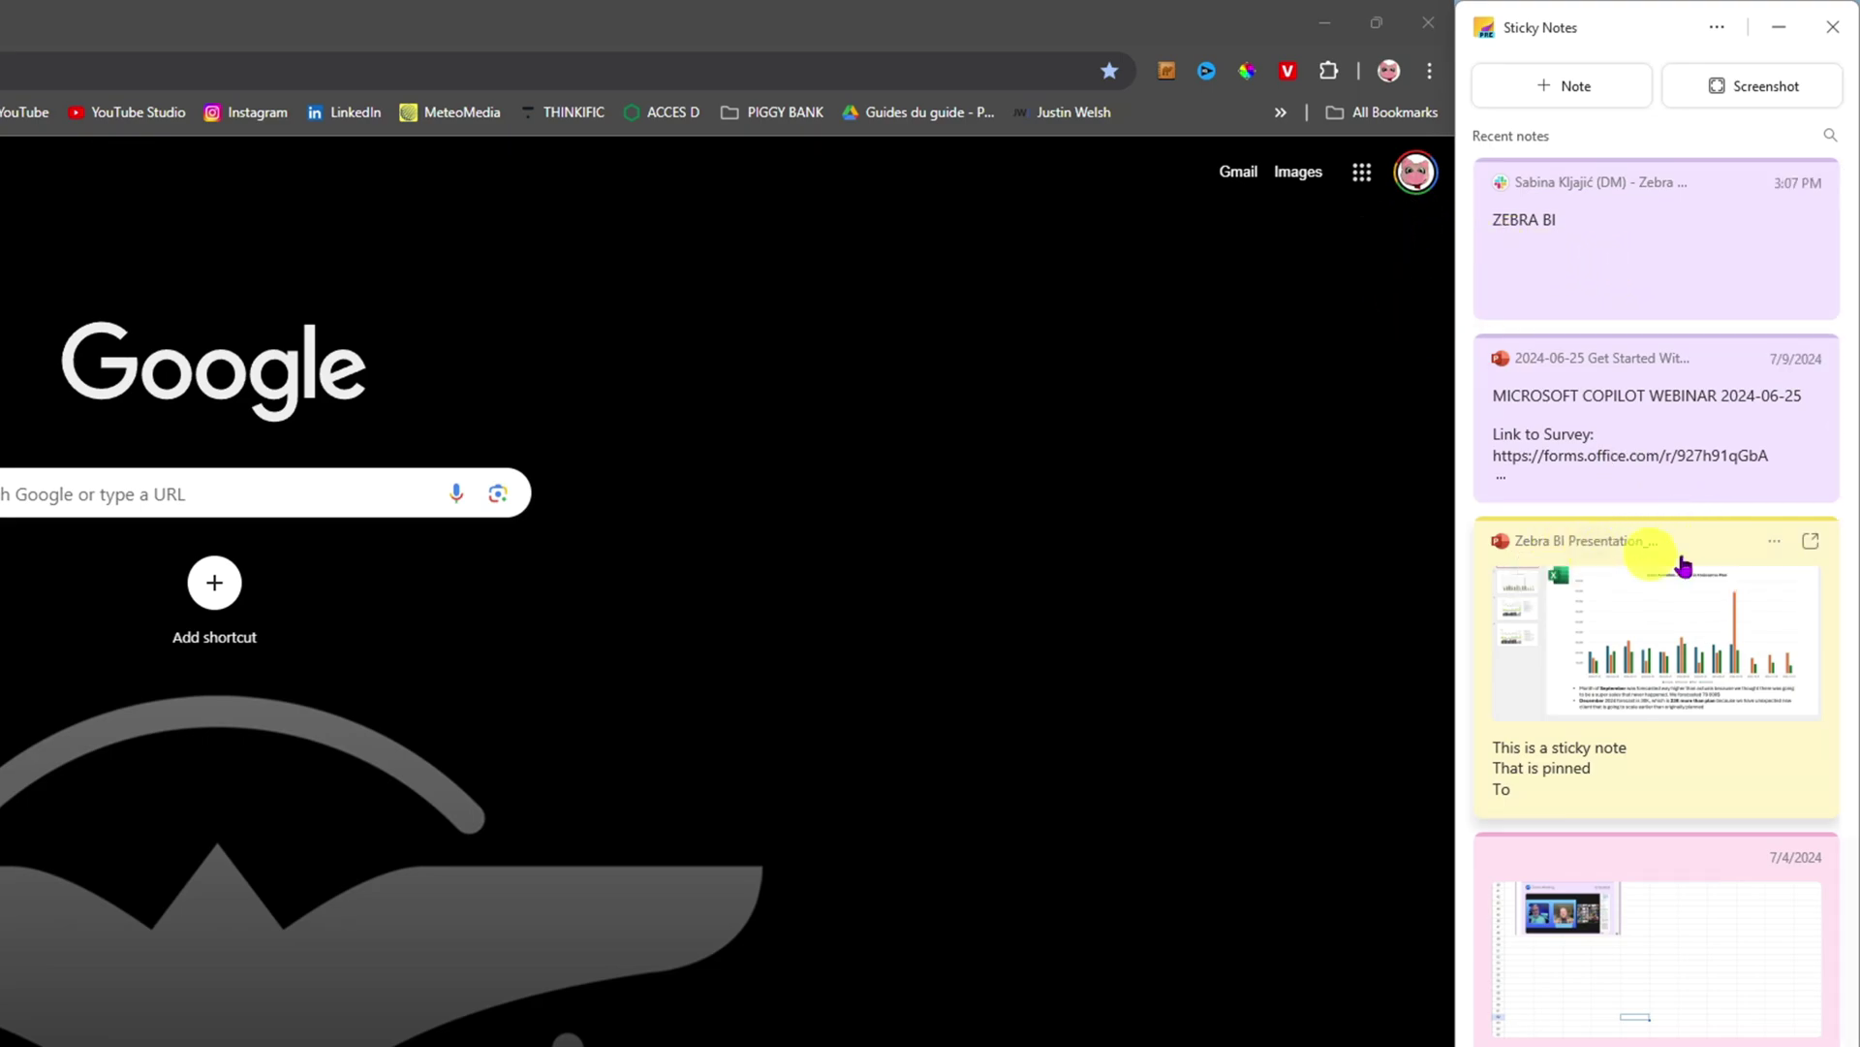
# - Pop out the Zebra BI chart note, move it over the Google page, and enlarge it
pyautogui.click(1814, 551)
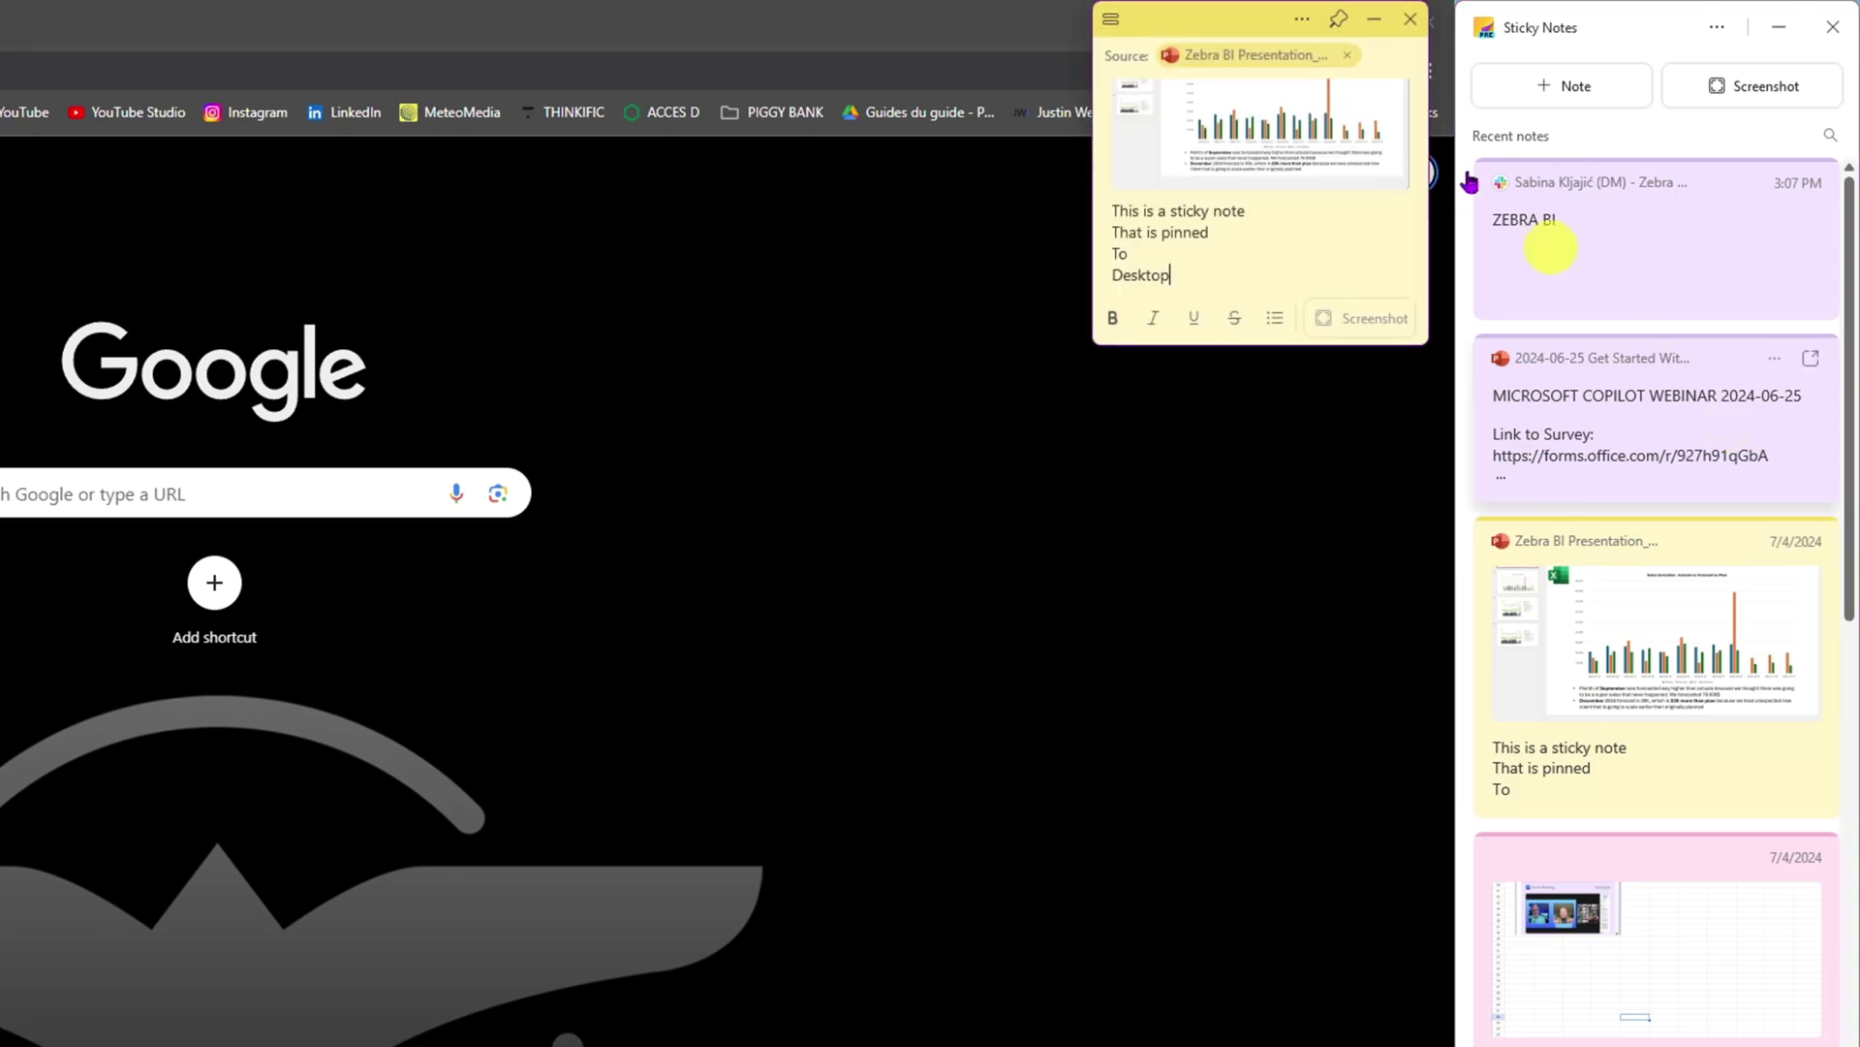
pyautogui.moveTo(1223, 39); pyautogui.dragTo(150, 397)
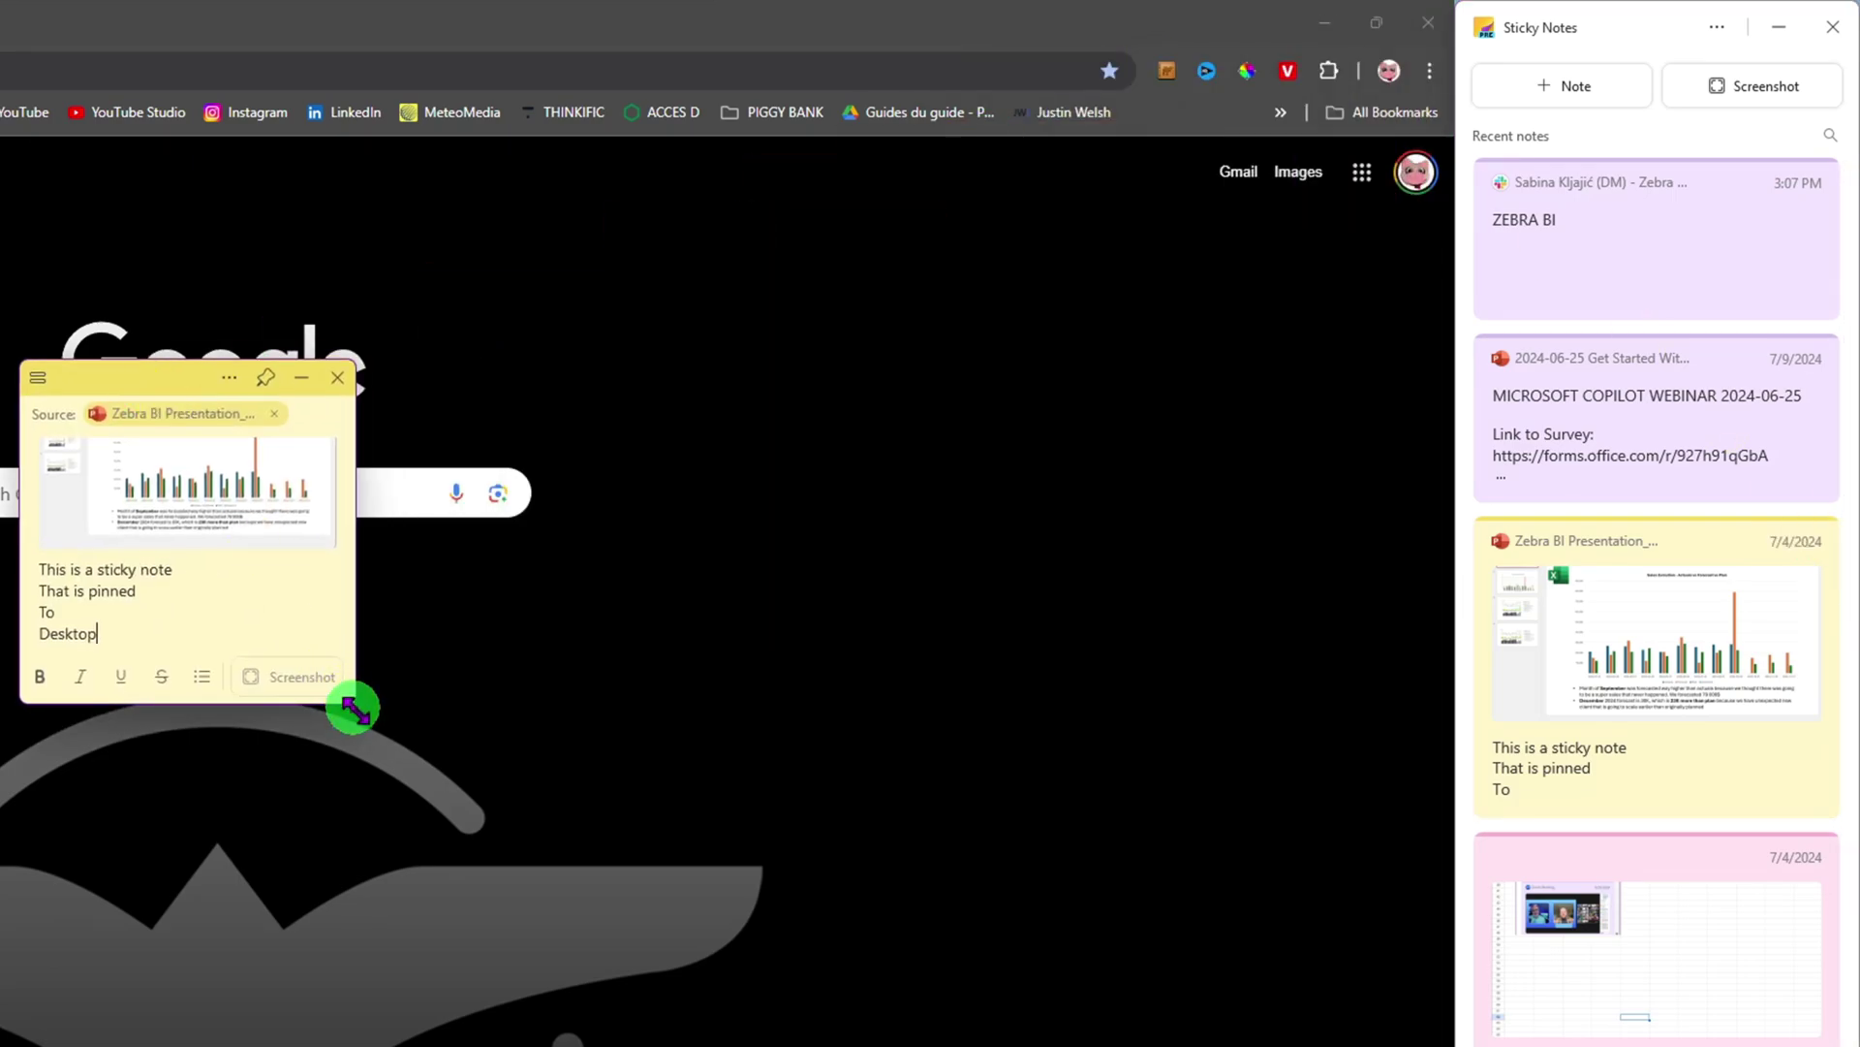
pyautogui.moveTo(354, 709); pyautogui.dragTo(857, 992)
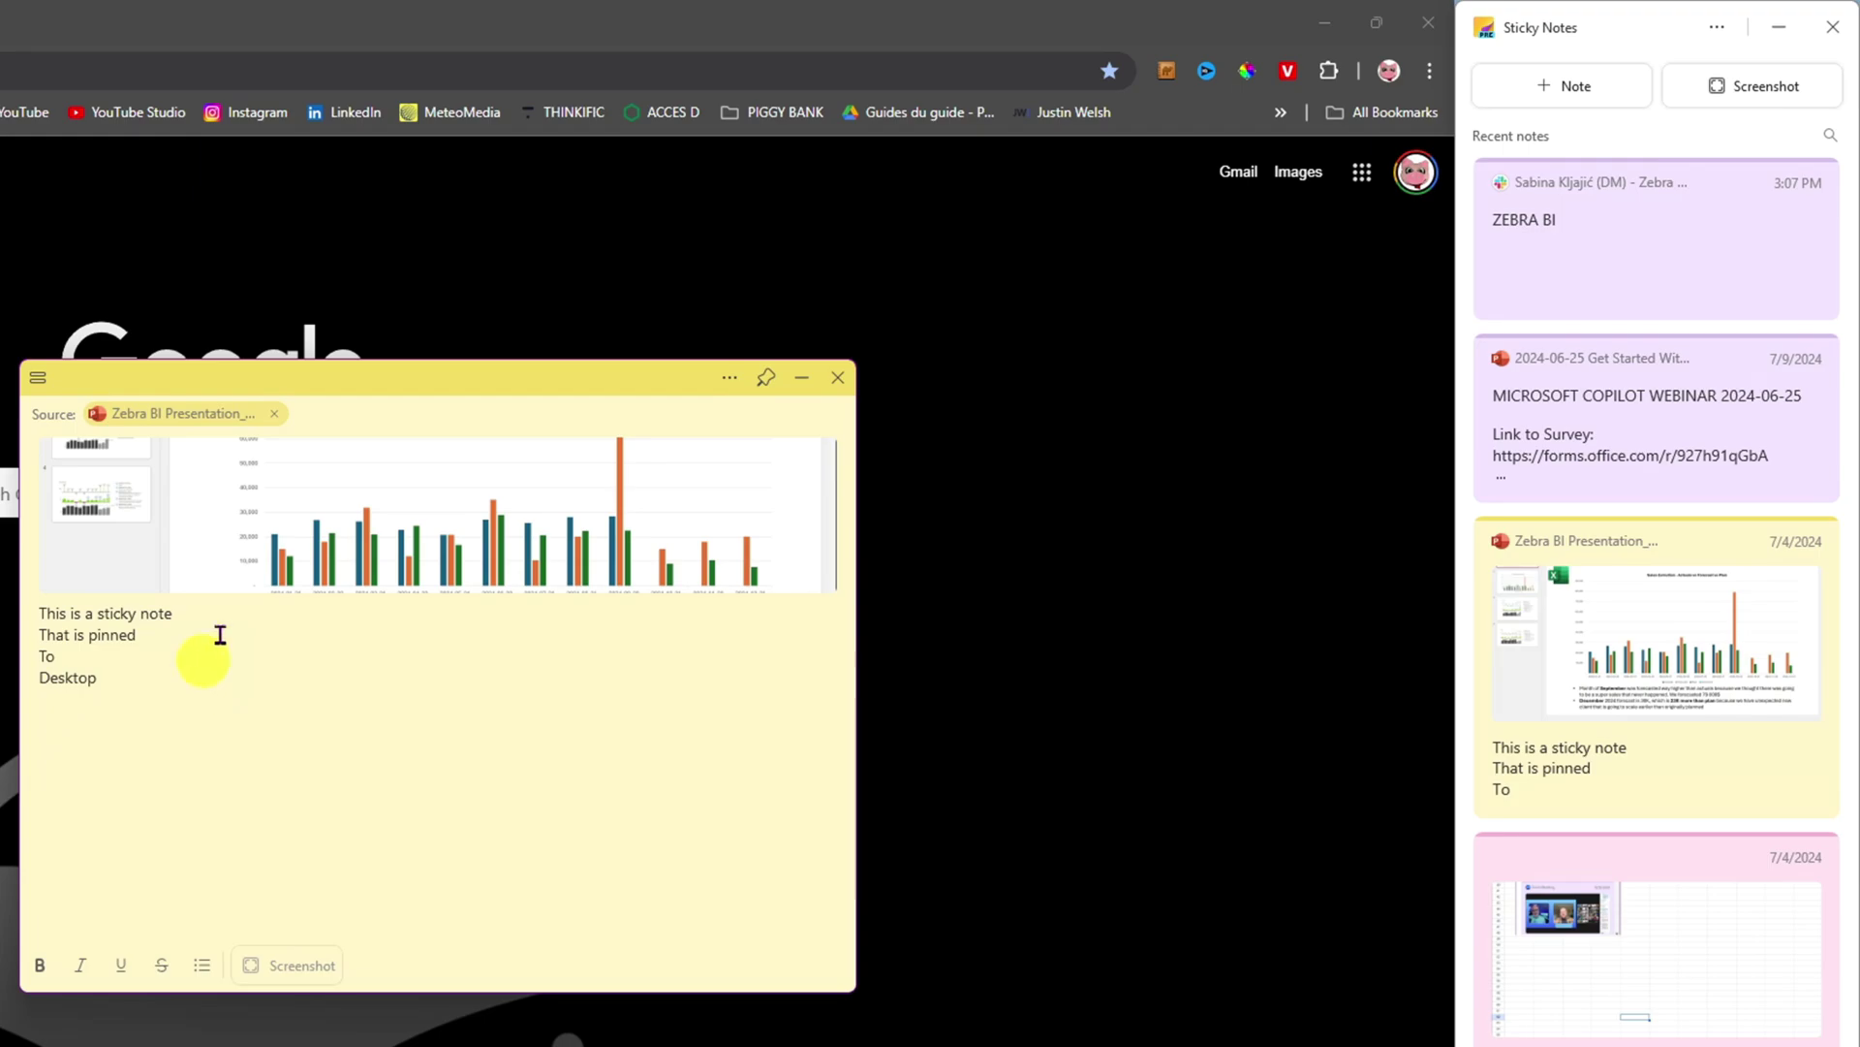
pyautogui.click(129, 704)
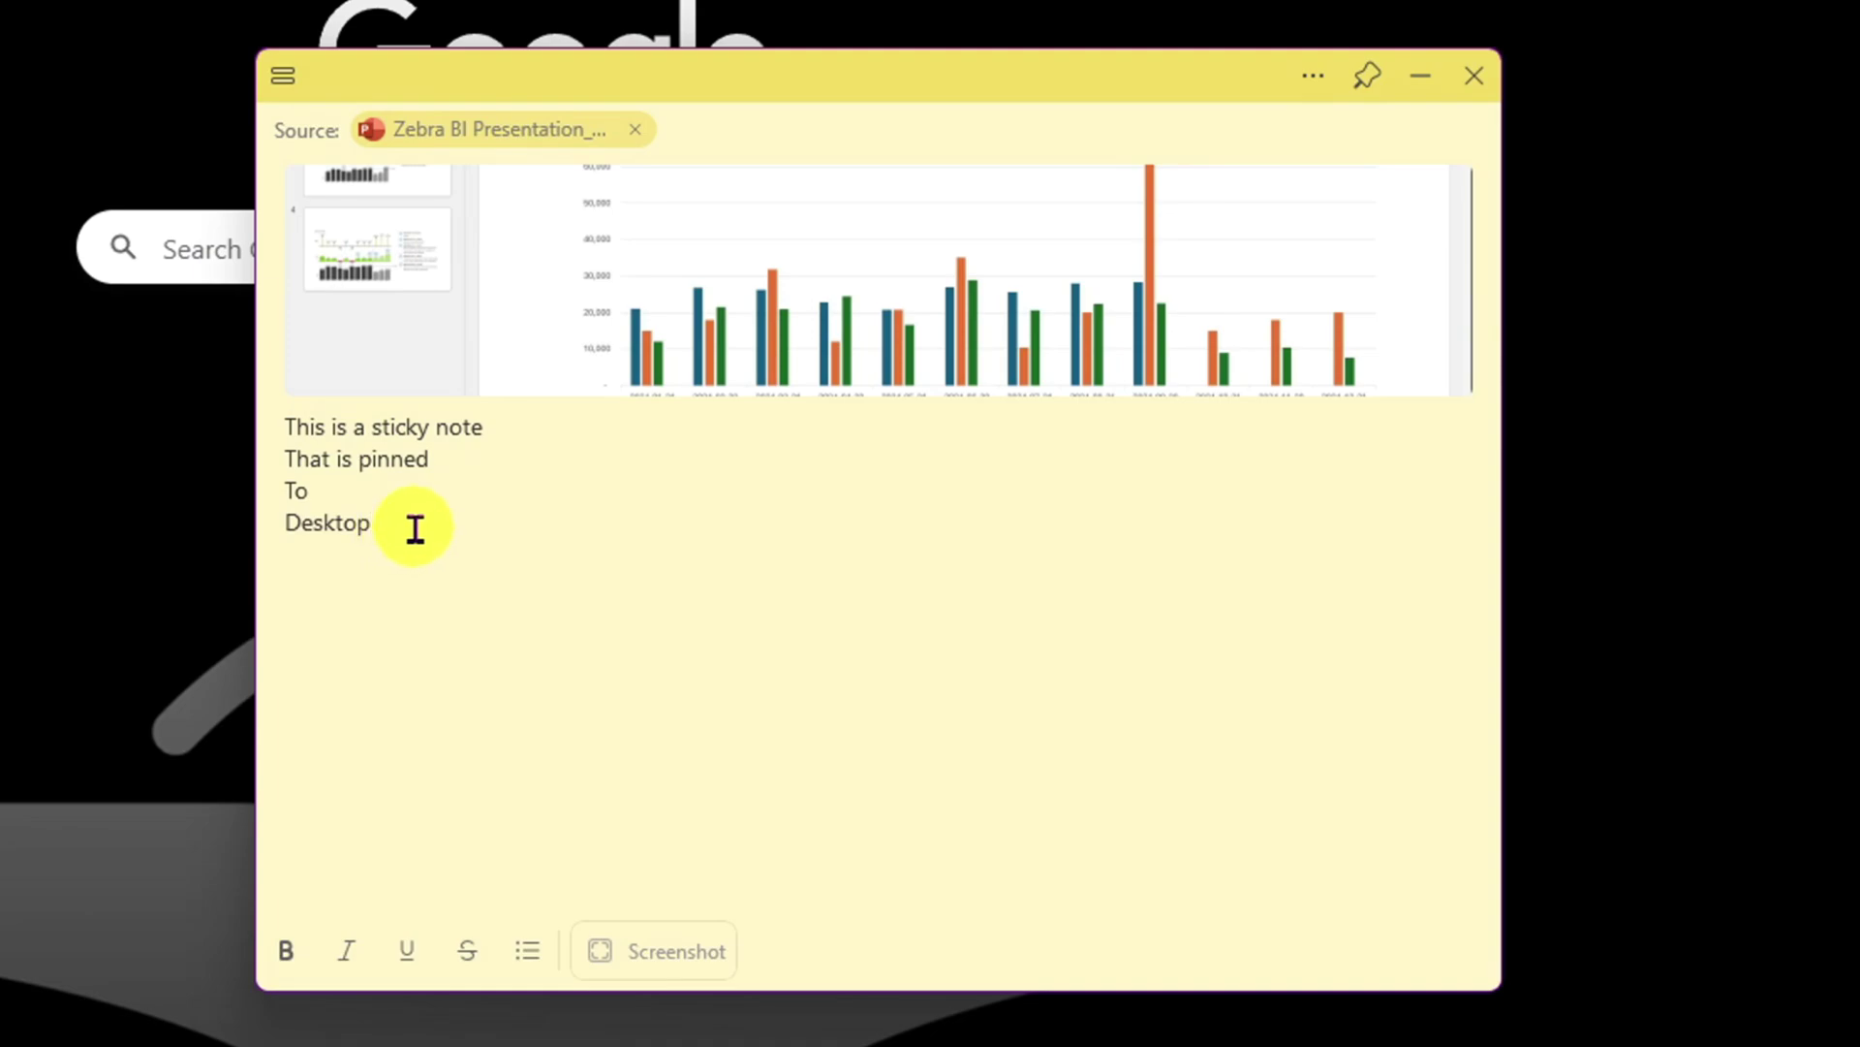
# - Make the word Desktop bold, underlined and italic
pyautogui.moveTo(396, 543); pyautogui.dragTo(284, 526)
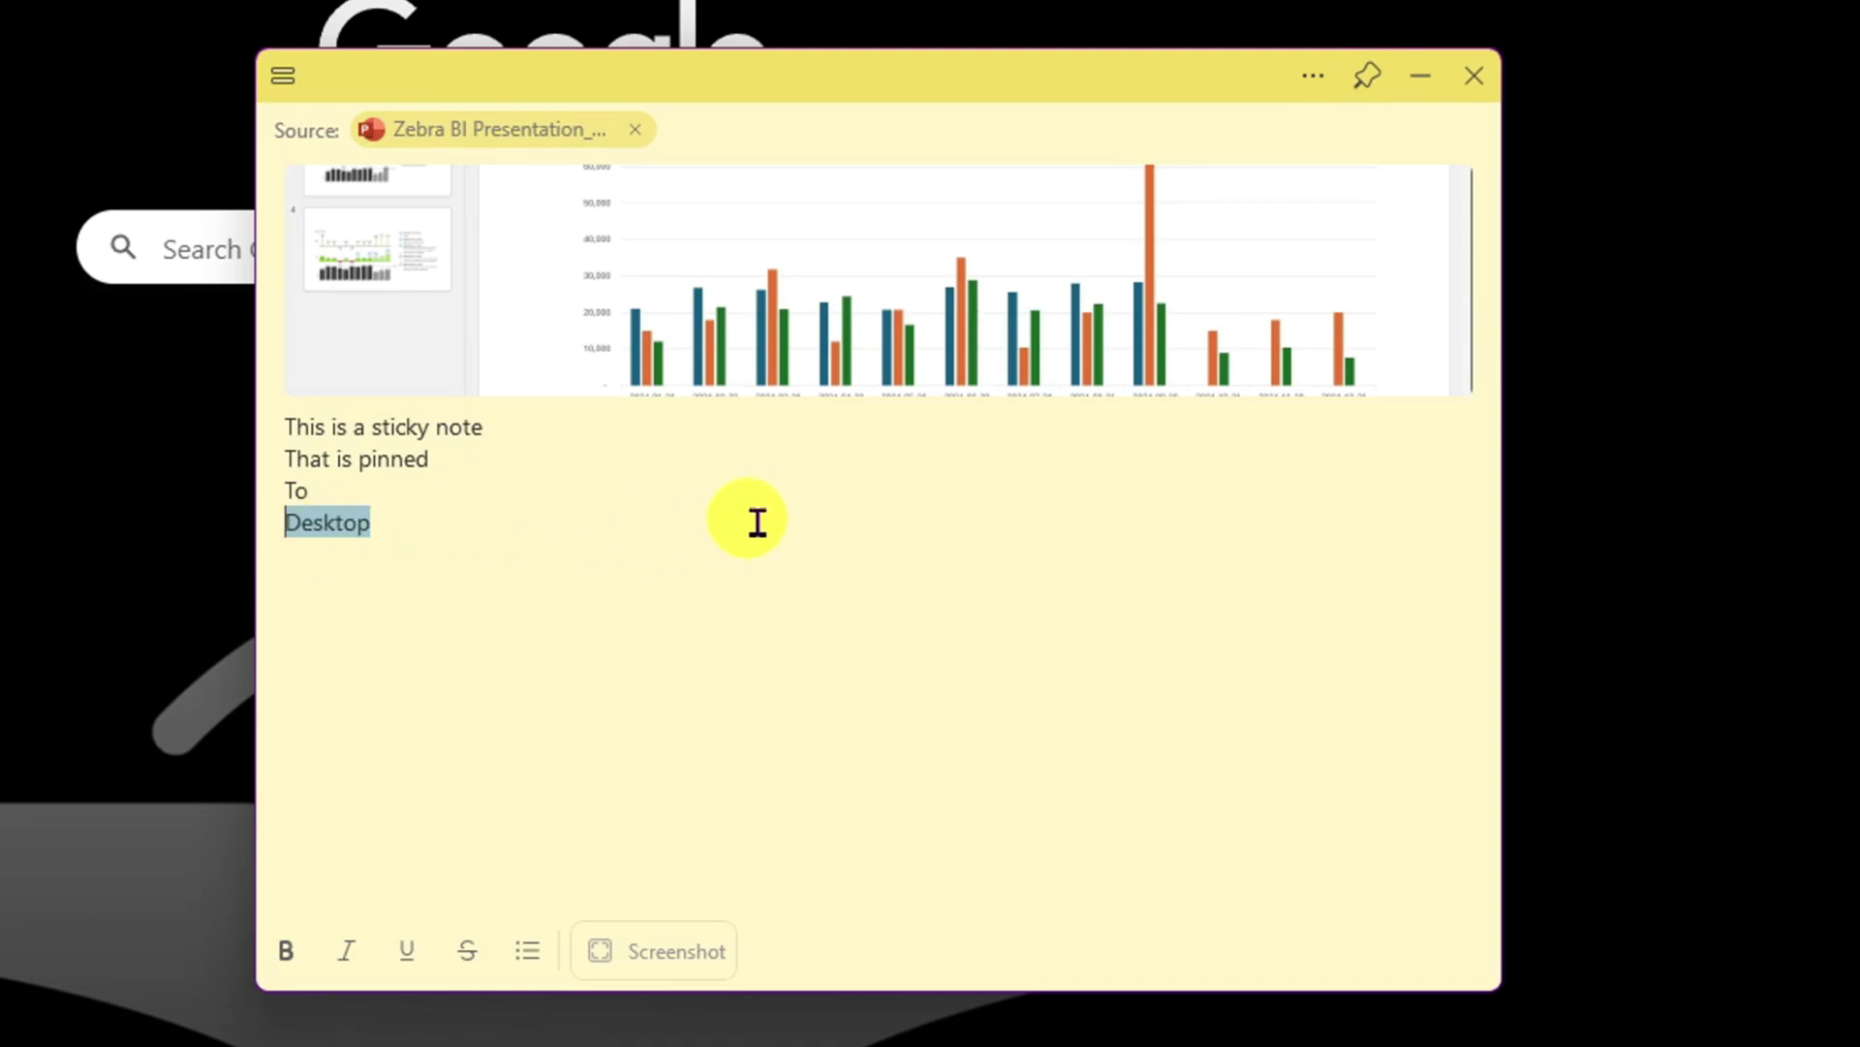
pyautogui.hotkey('ctrl', 'b')
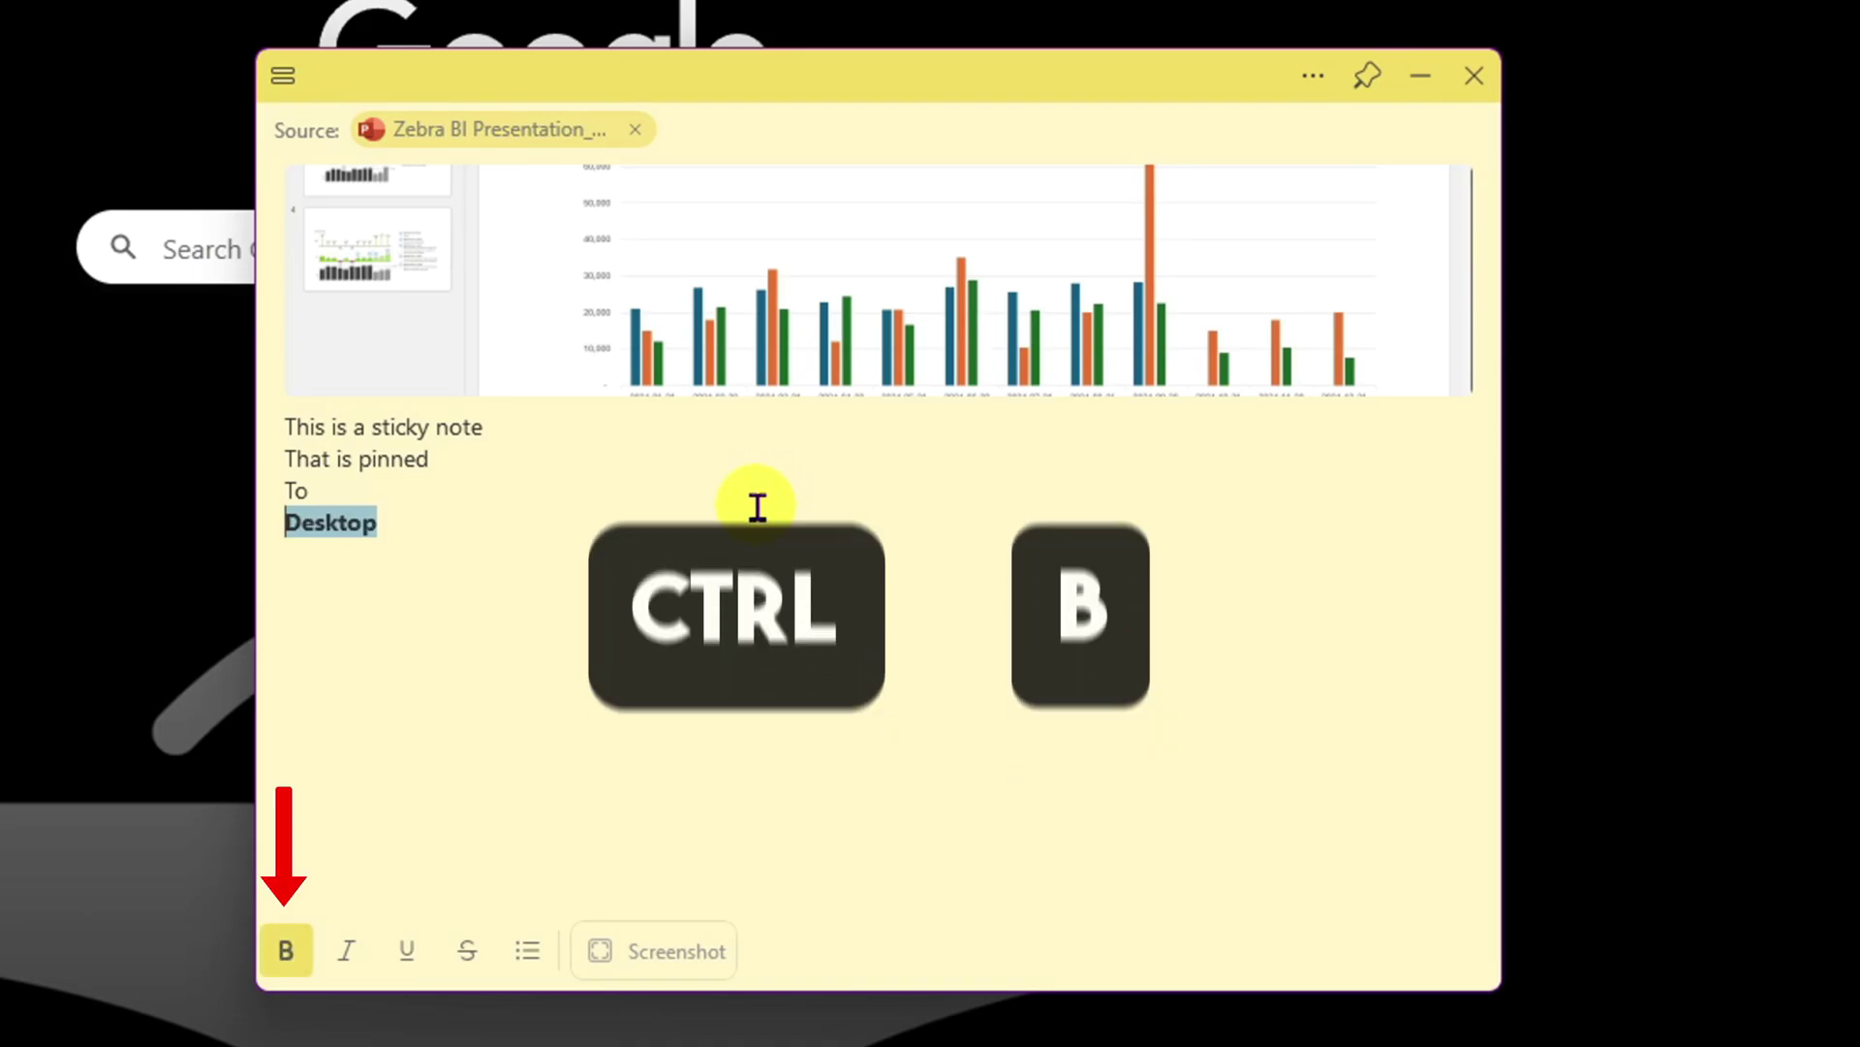
pyautogui.hotkey('ctrl', 'u')
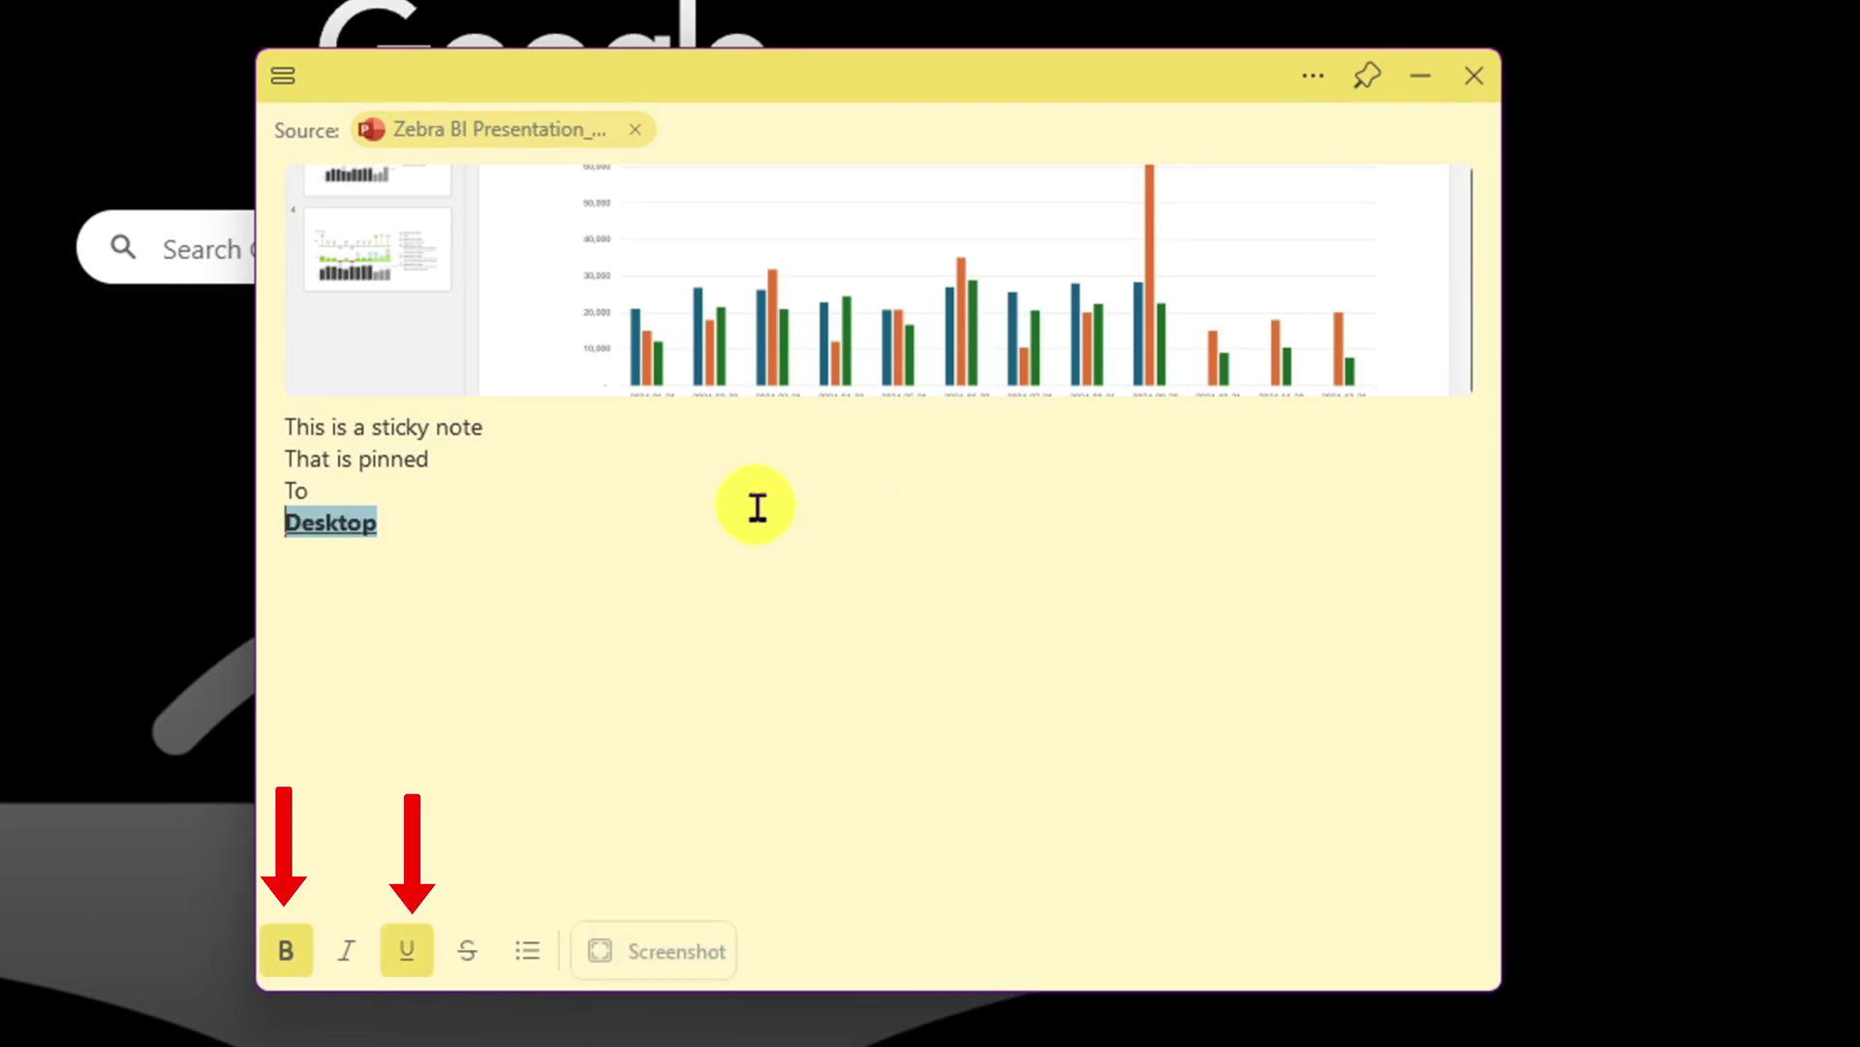
pyautogui.hotkey('ctrl', 'i')
pyautogui.click(723, 494)
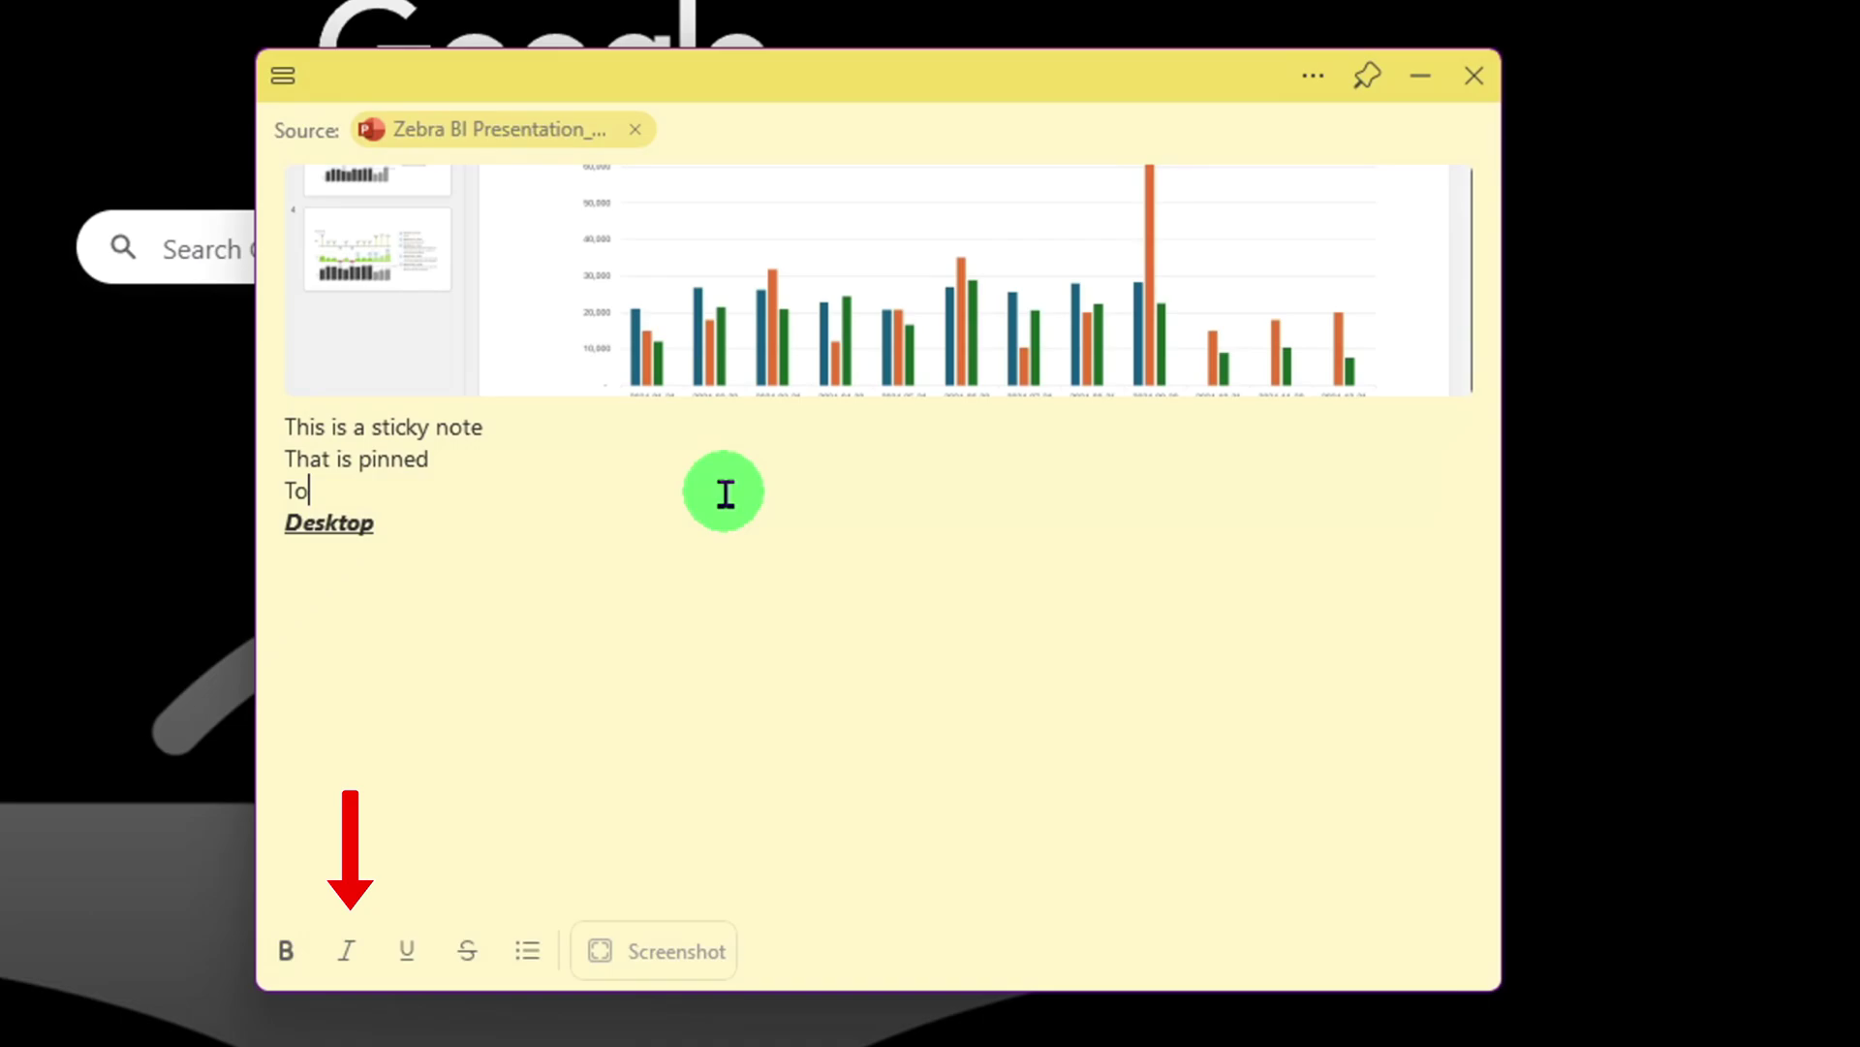
# - Add a bulleted list below Desktop: 'HGElo', 'Plesase like', 'this video', plus an empty bullet
pyautogui.click(434, 544)
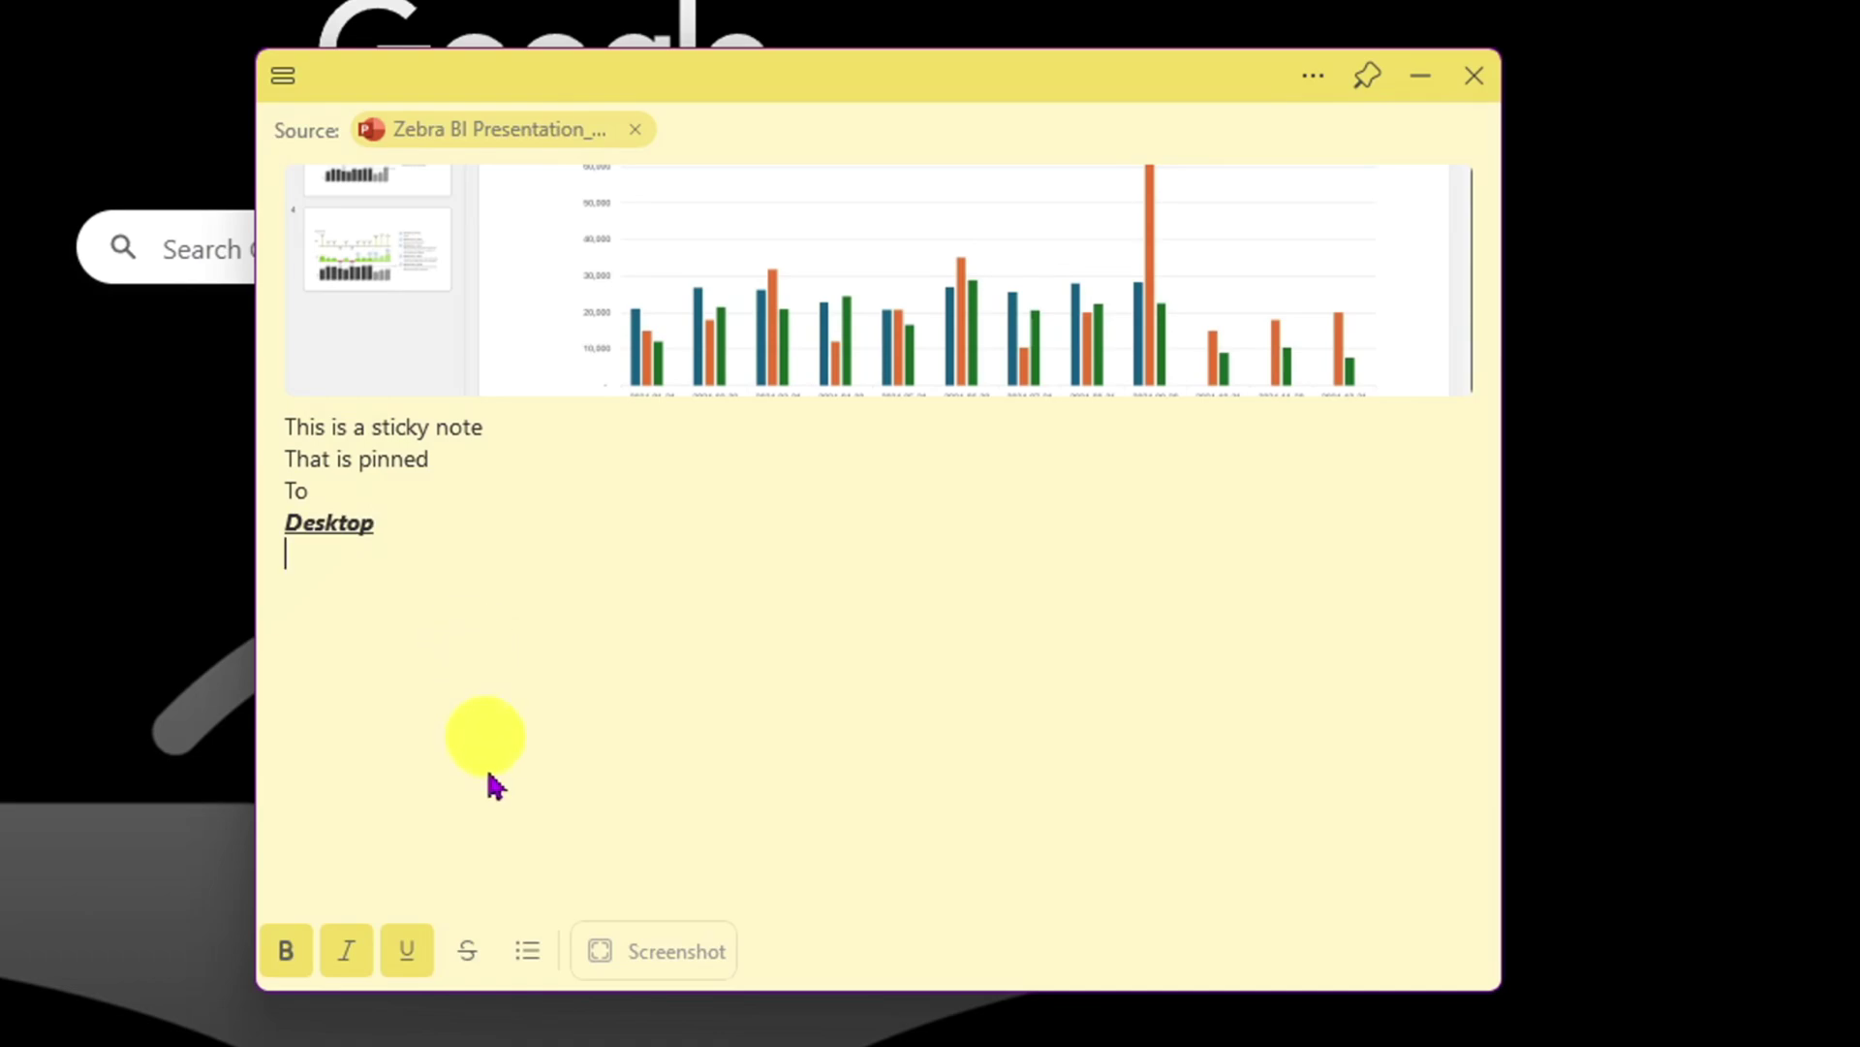
pyautogui.click(532, 957)
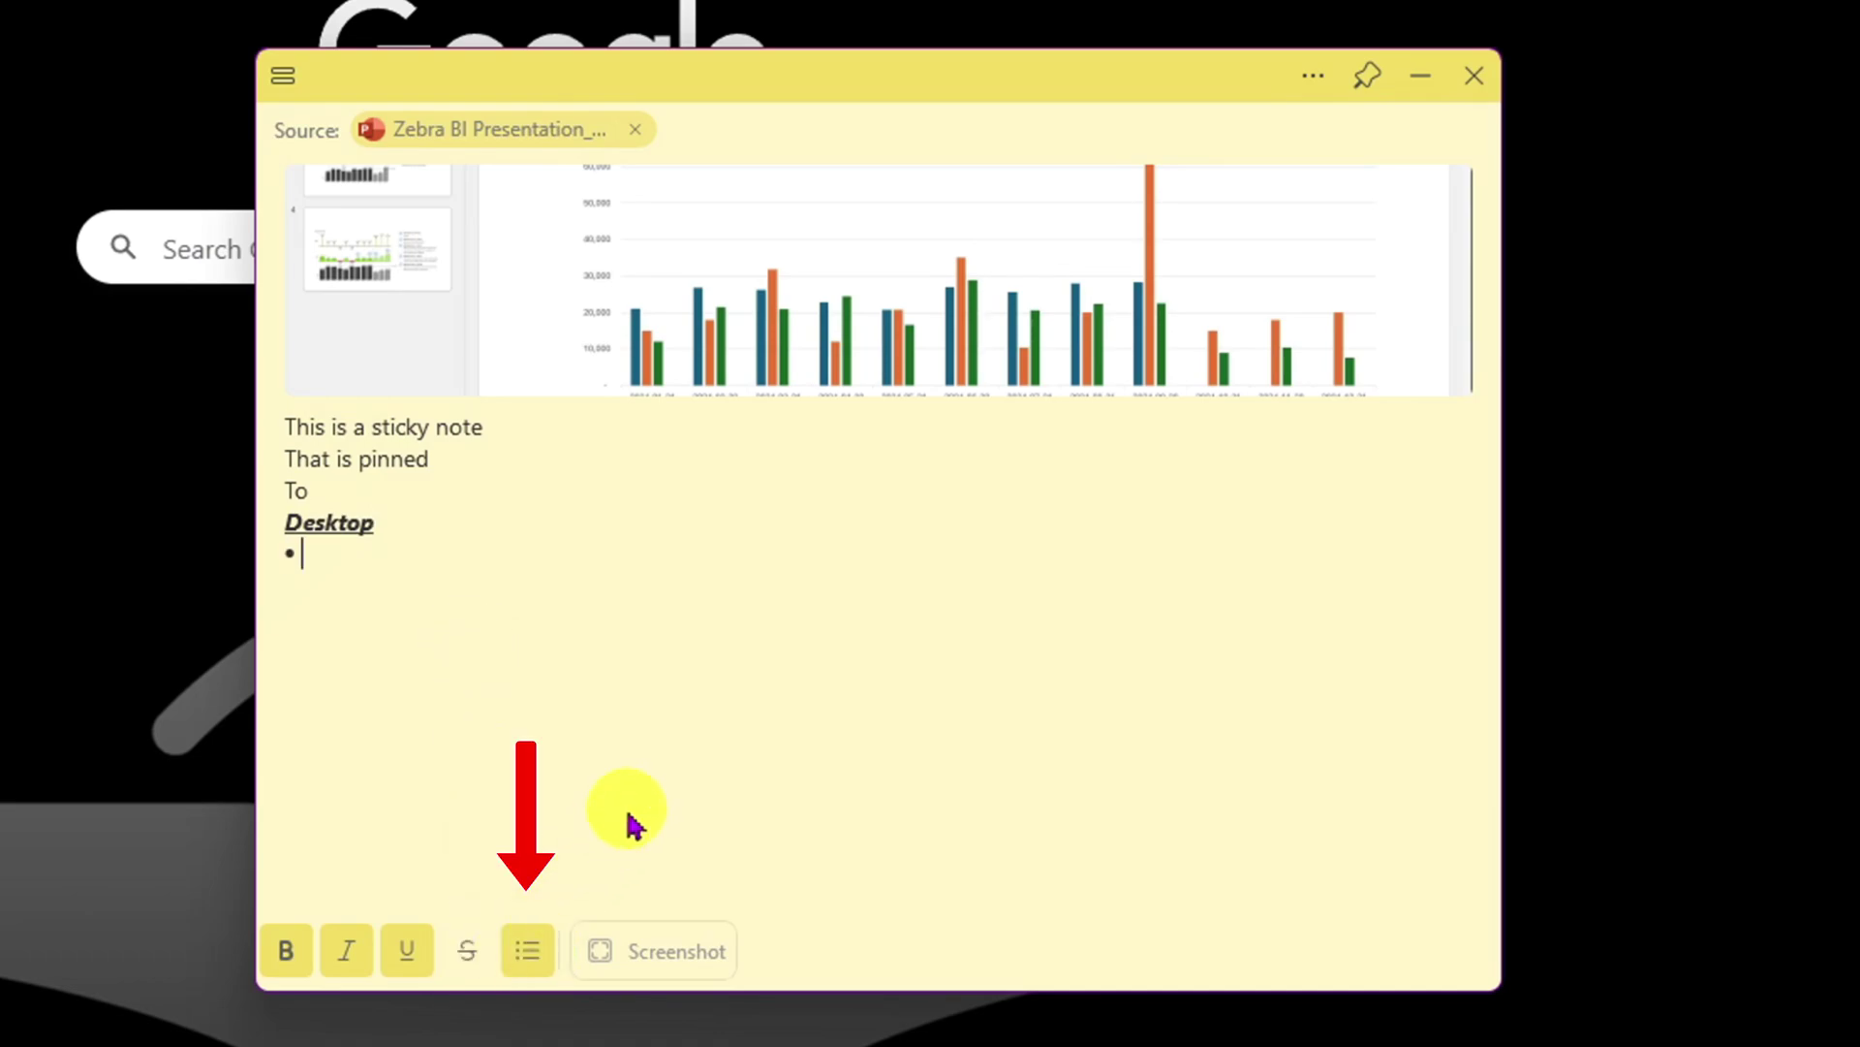
pyautogui.write('HGElo')
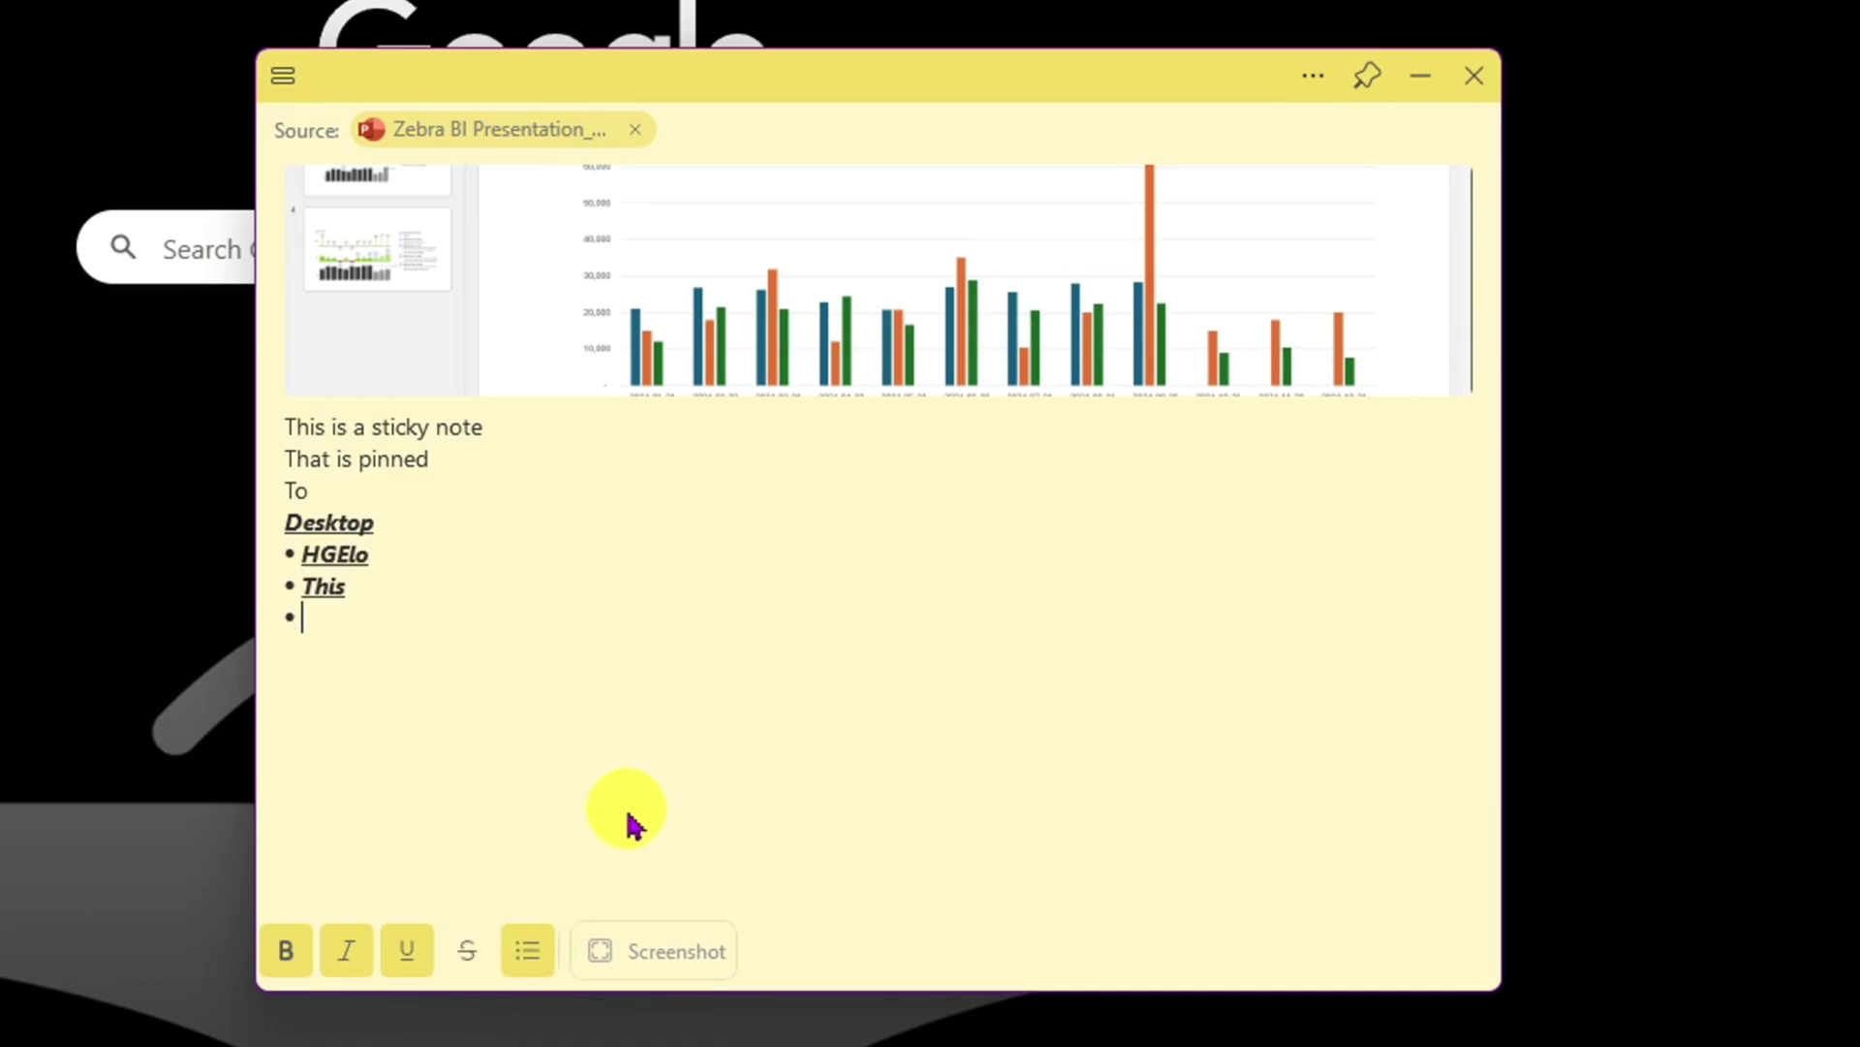
pyautogui.press('Return')
pyautogui.write('Plesase like')
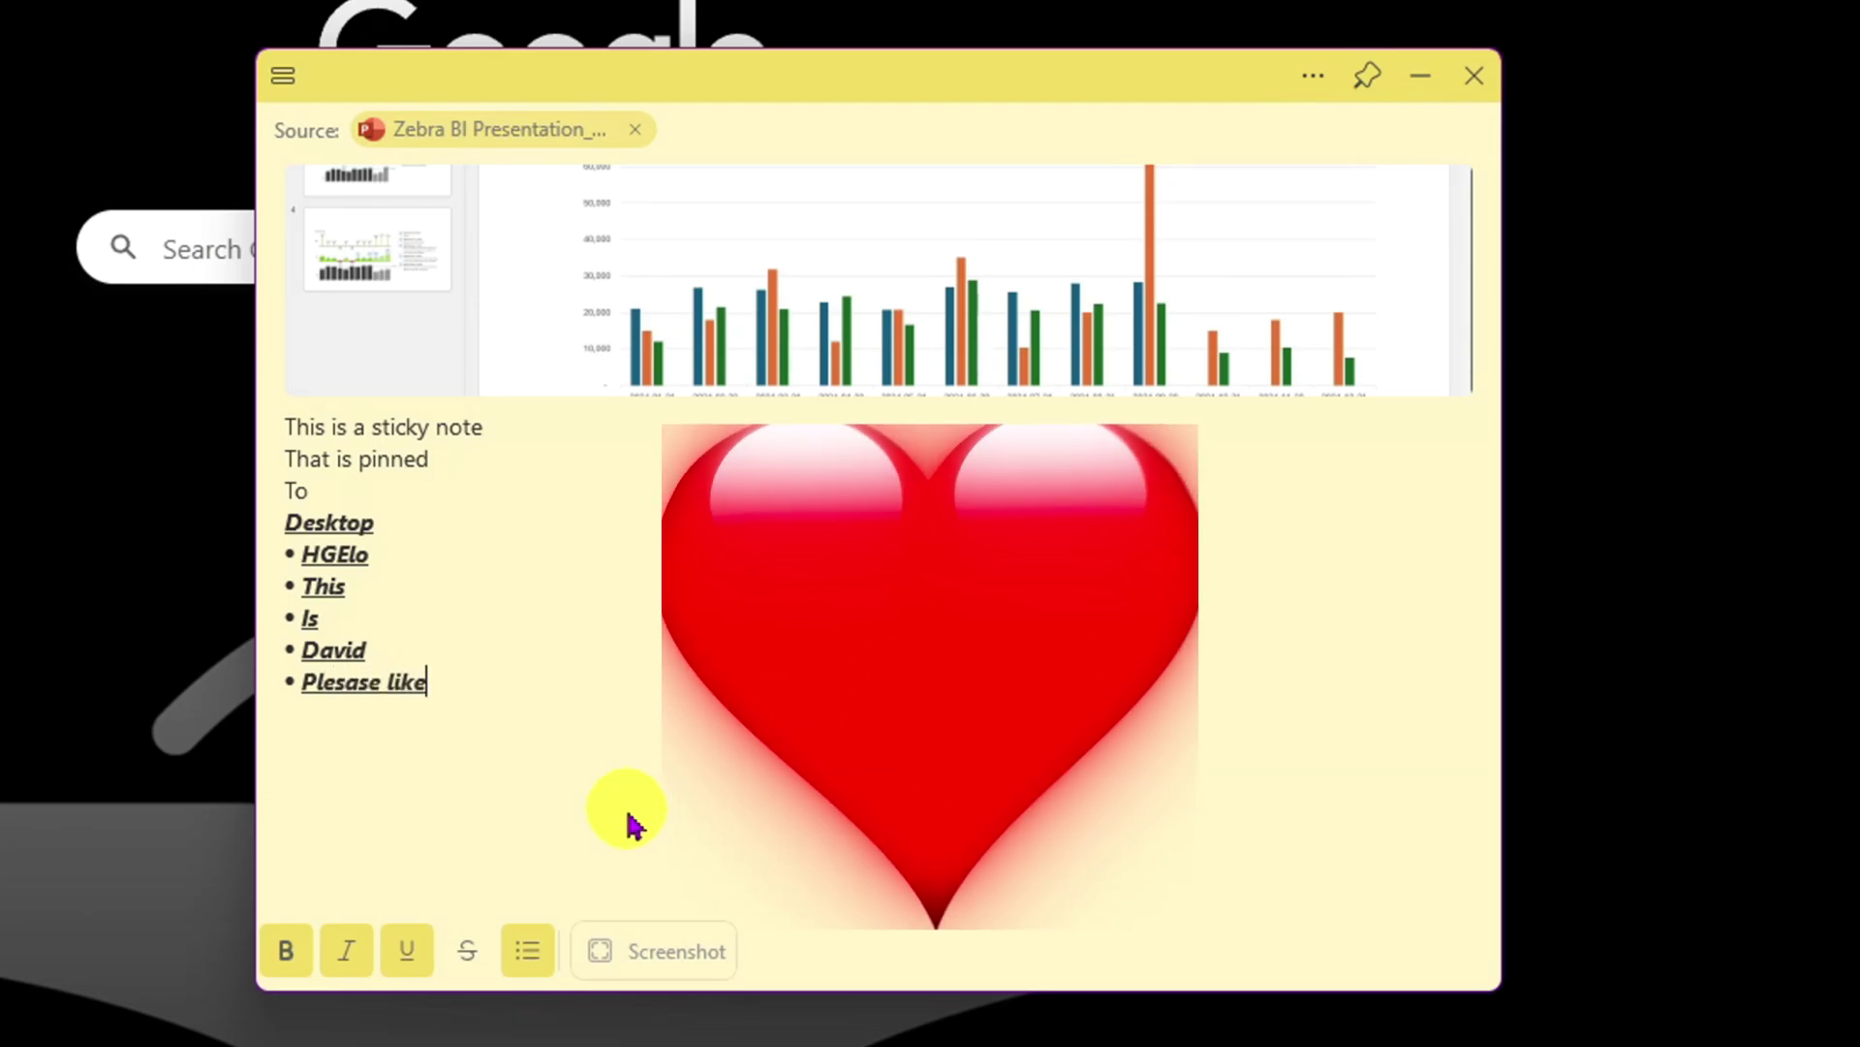
pyautogui.press('Return')
pyautogui.write('this video')
pyautogui.press('Return')
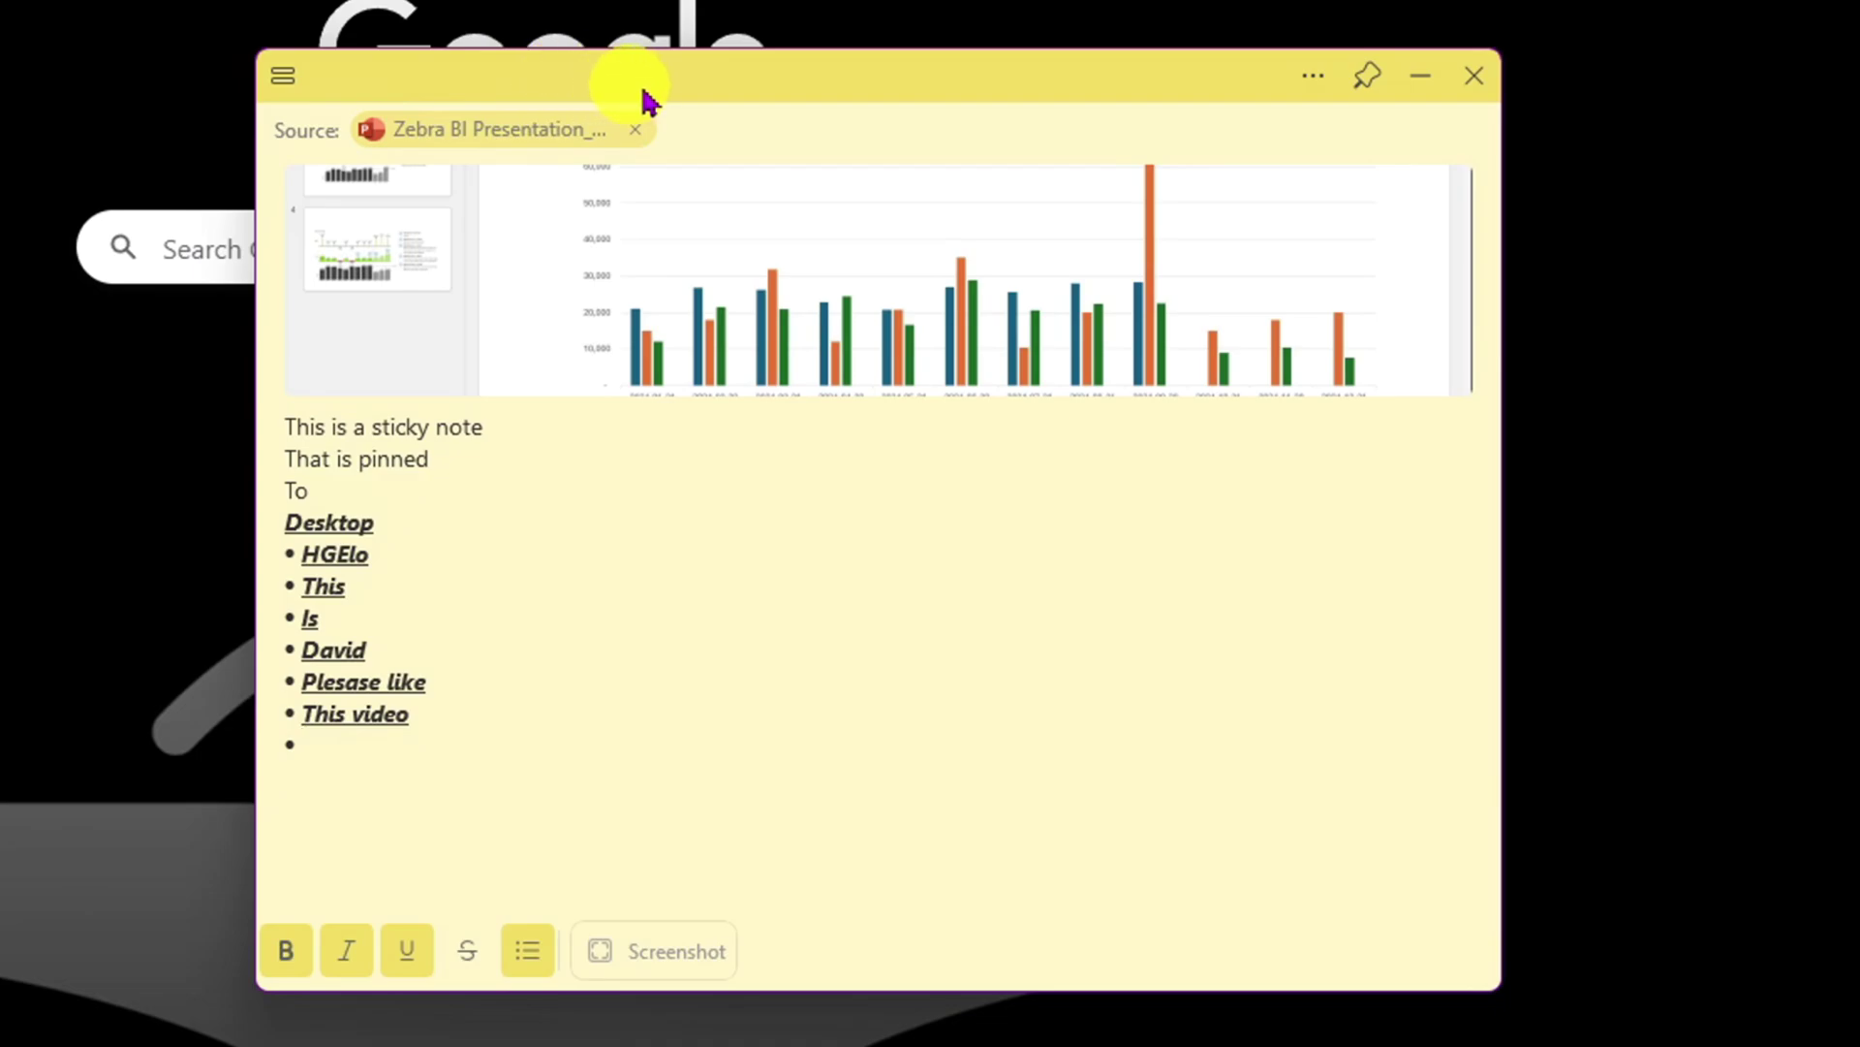
# - Cycle the chart note's colour through pink, green, purple, blue and grey
pyautogui.click(1314, 77)
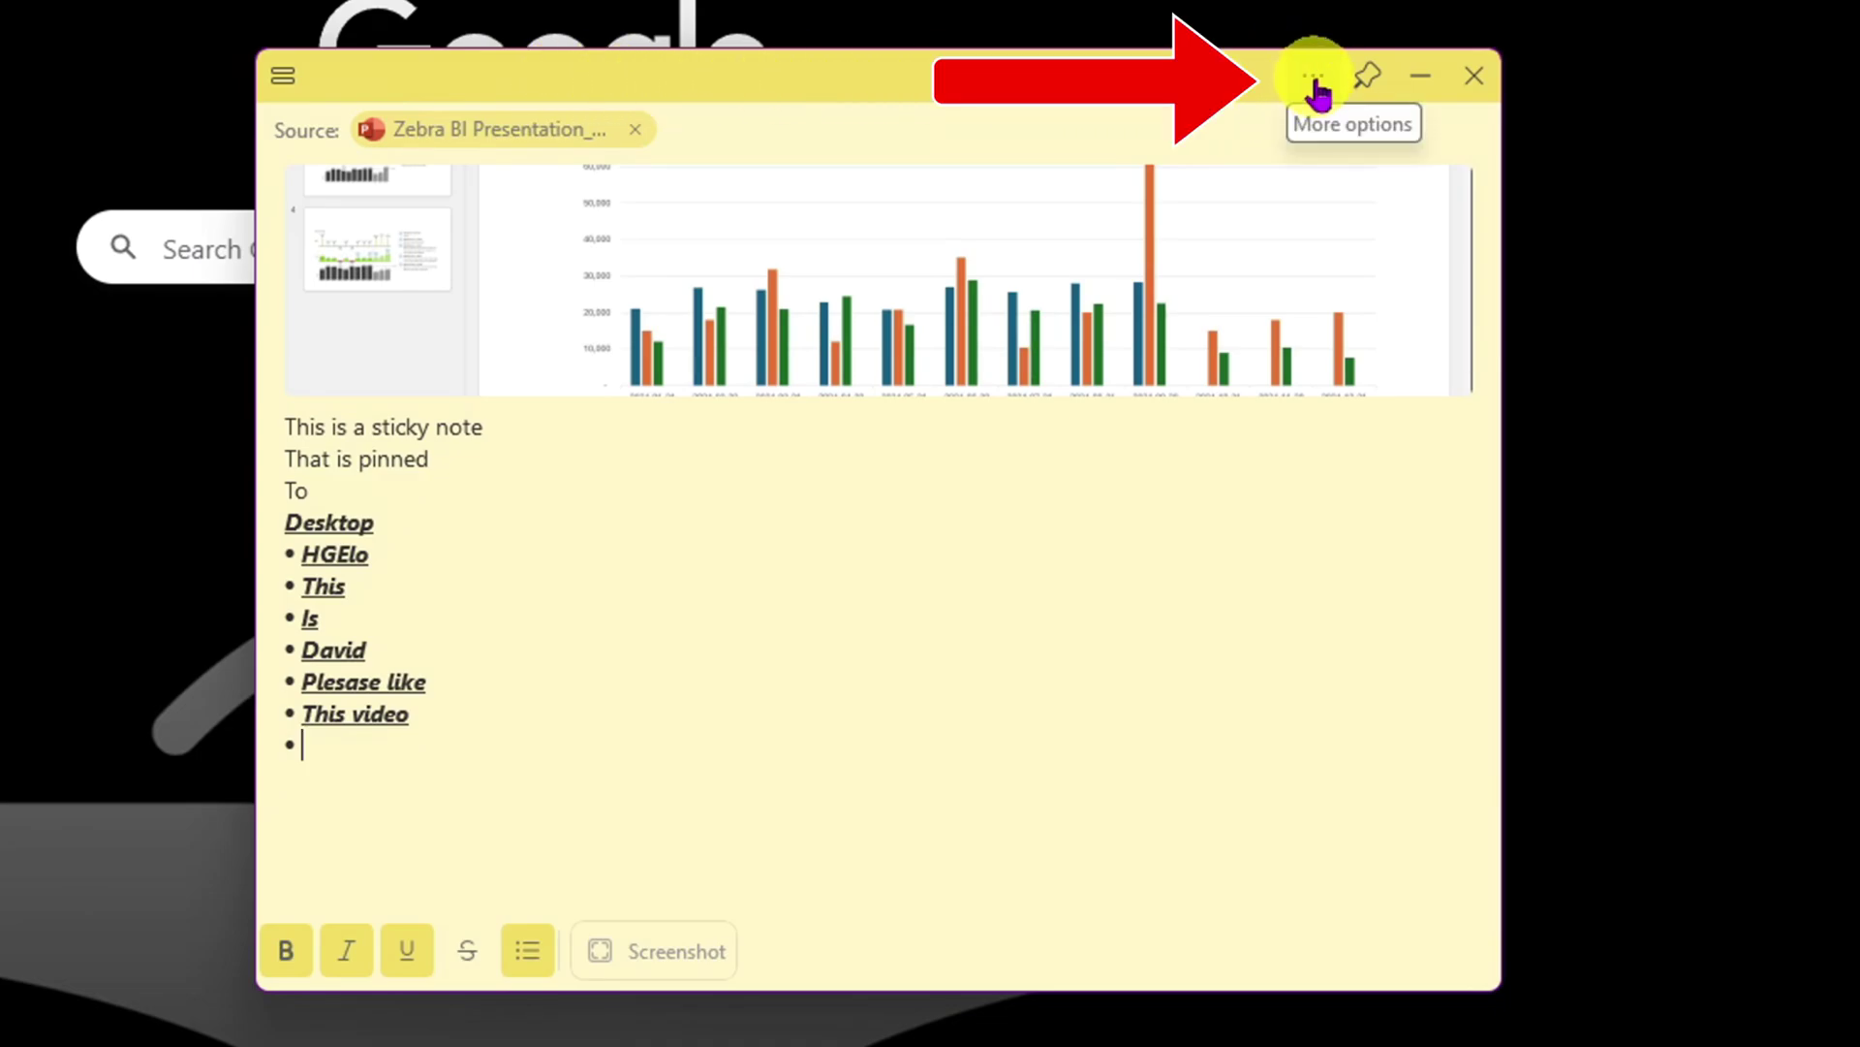
pyautogui.click(1315, 82)
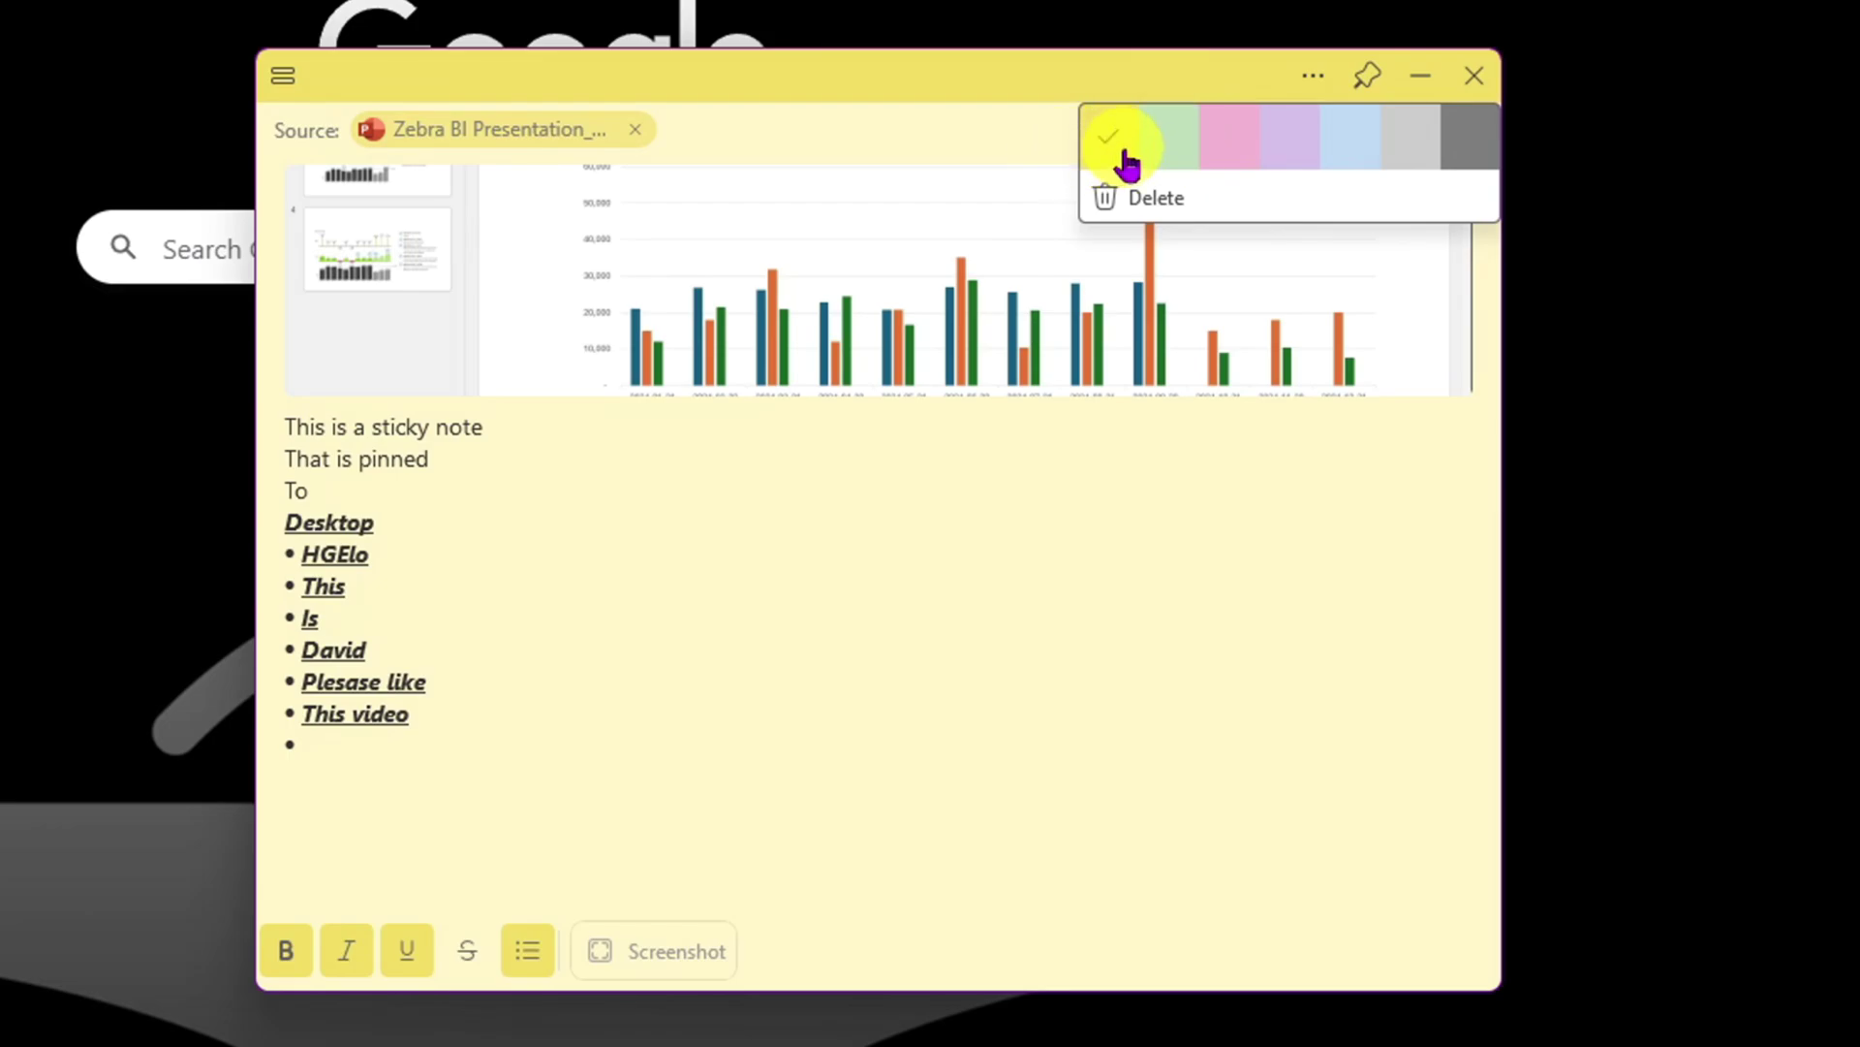
pyautogui.click(1237, 155)
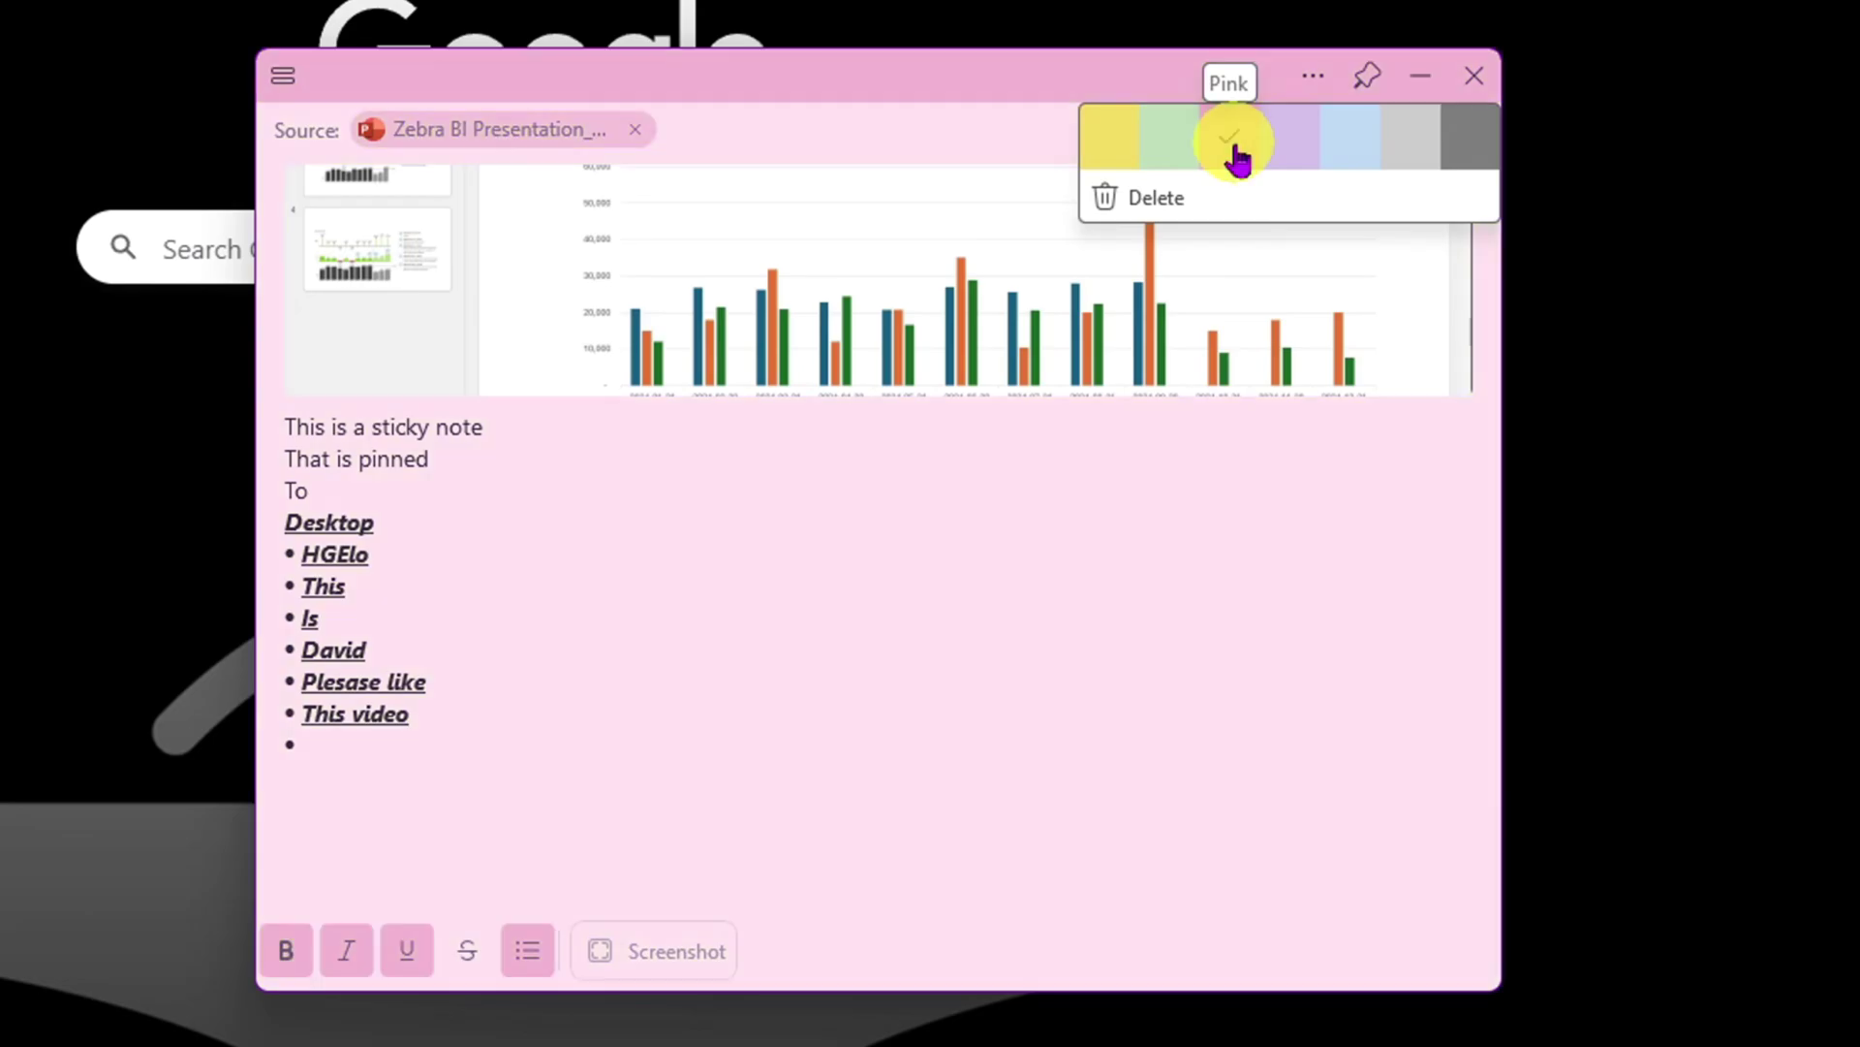
pyautogui.click(1163, 141)
pyautogui.click(1285, 147)
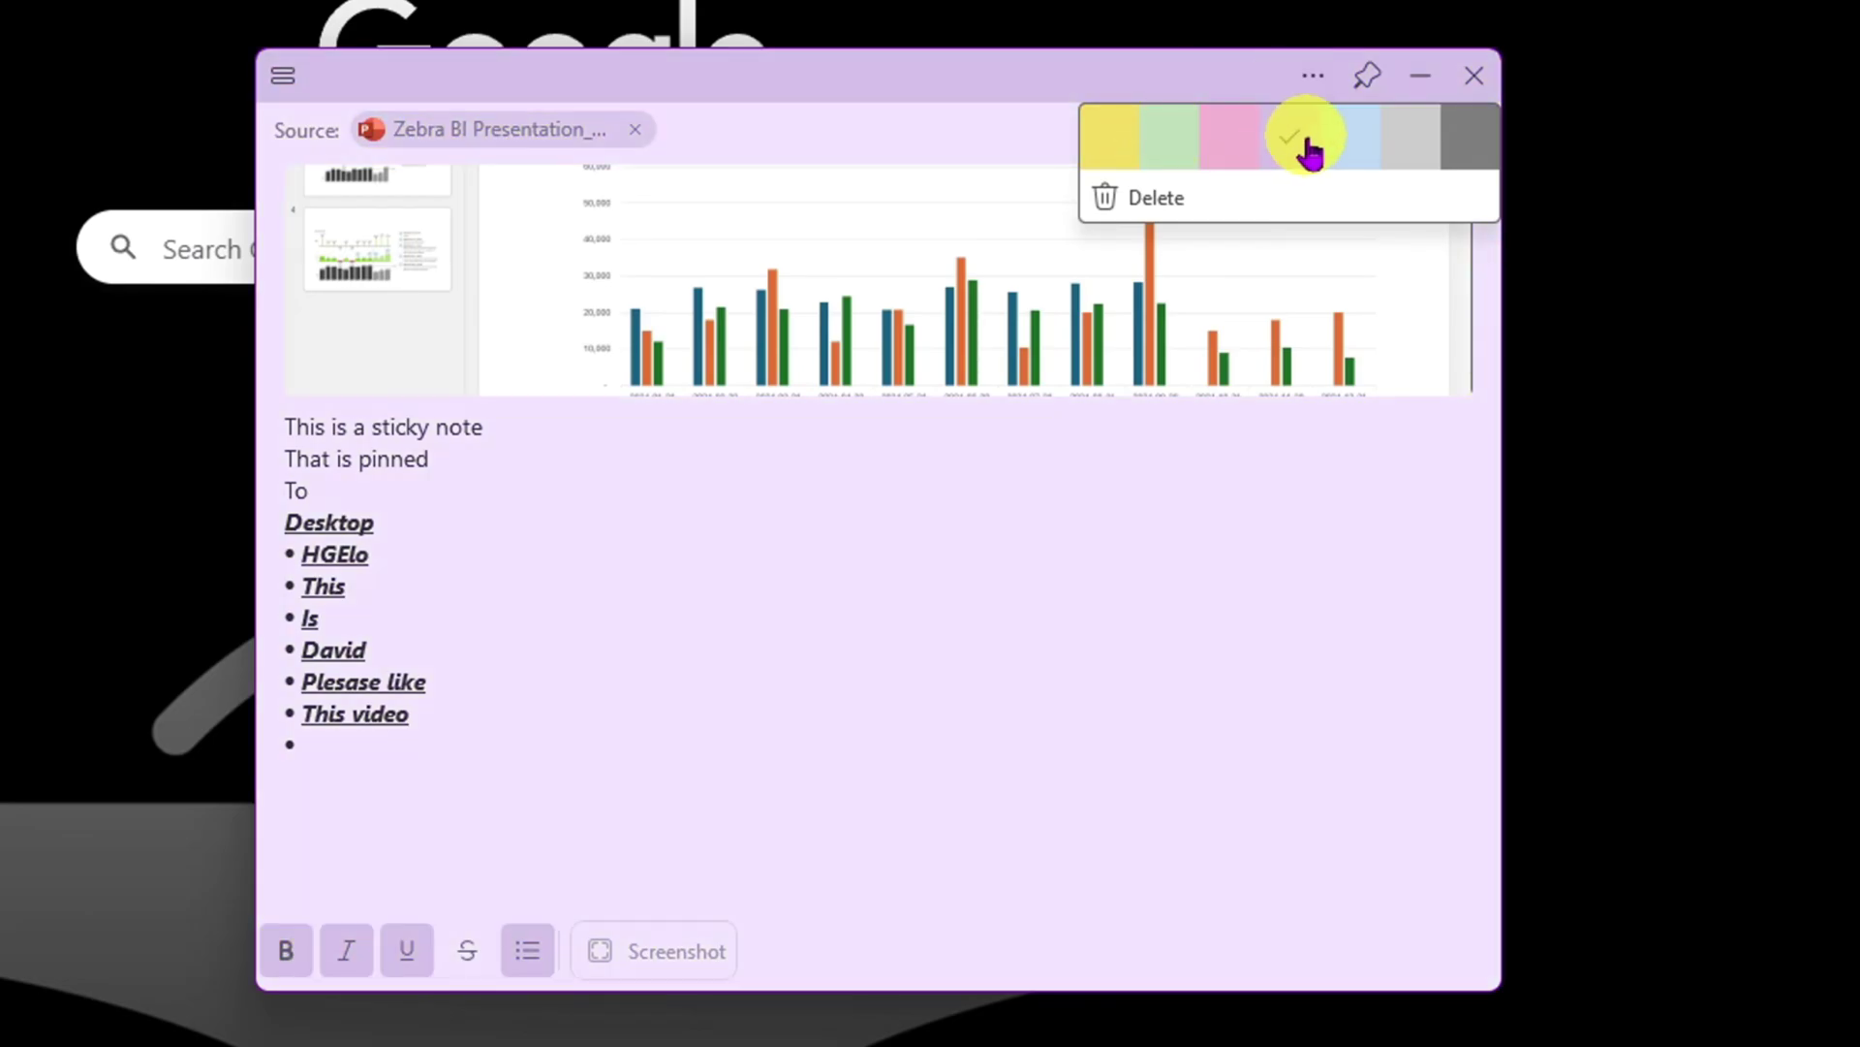
pyautogui.click(1350, 147)
pyautogui.click(1414, 147)
# - Turn the chart note dark charcoal and pop out the webinar and Untitled spreadsheet notes, stacked
pyautogui.click(1381, 185)
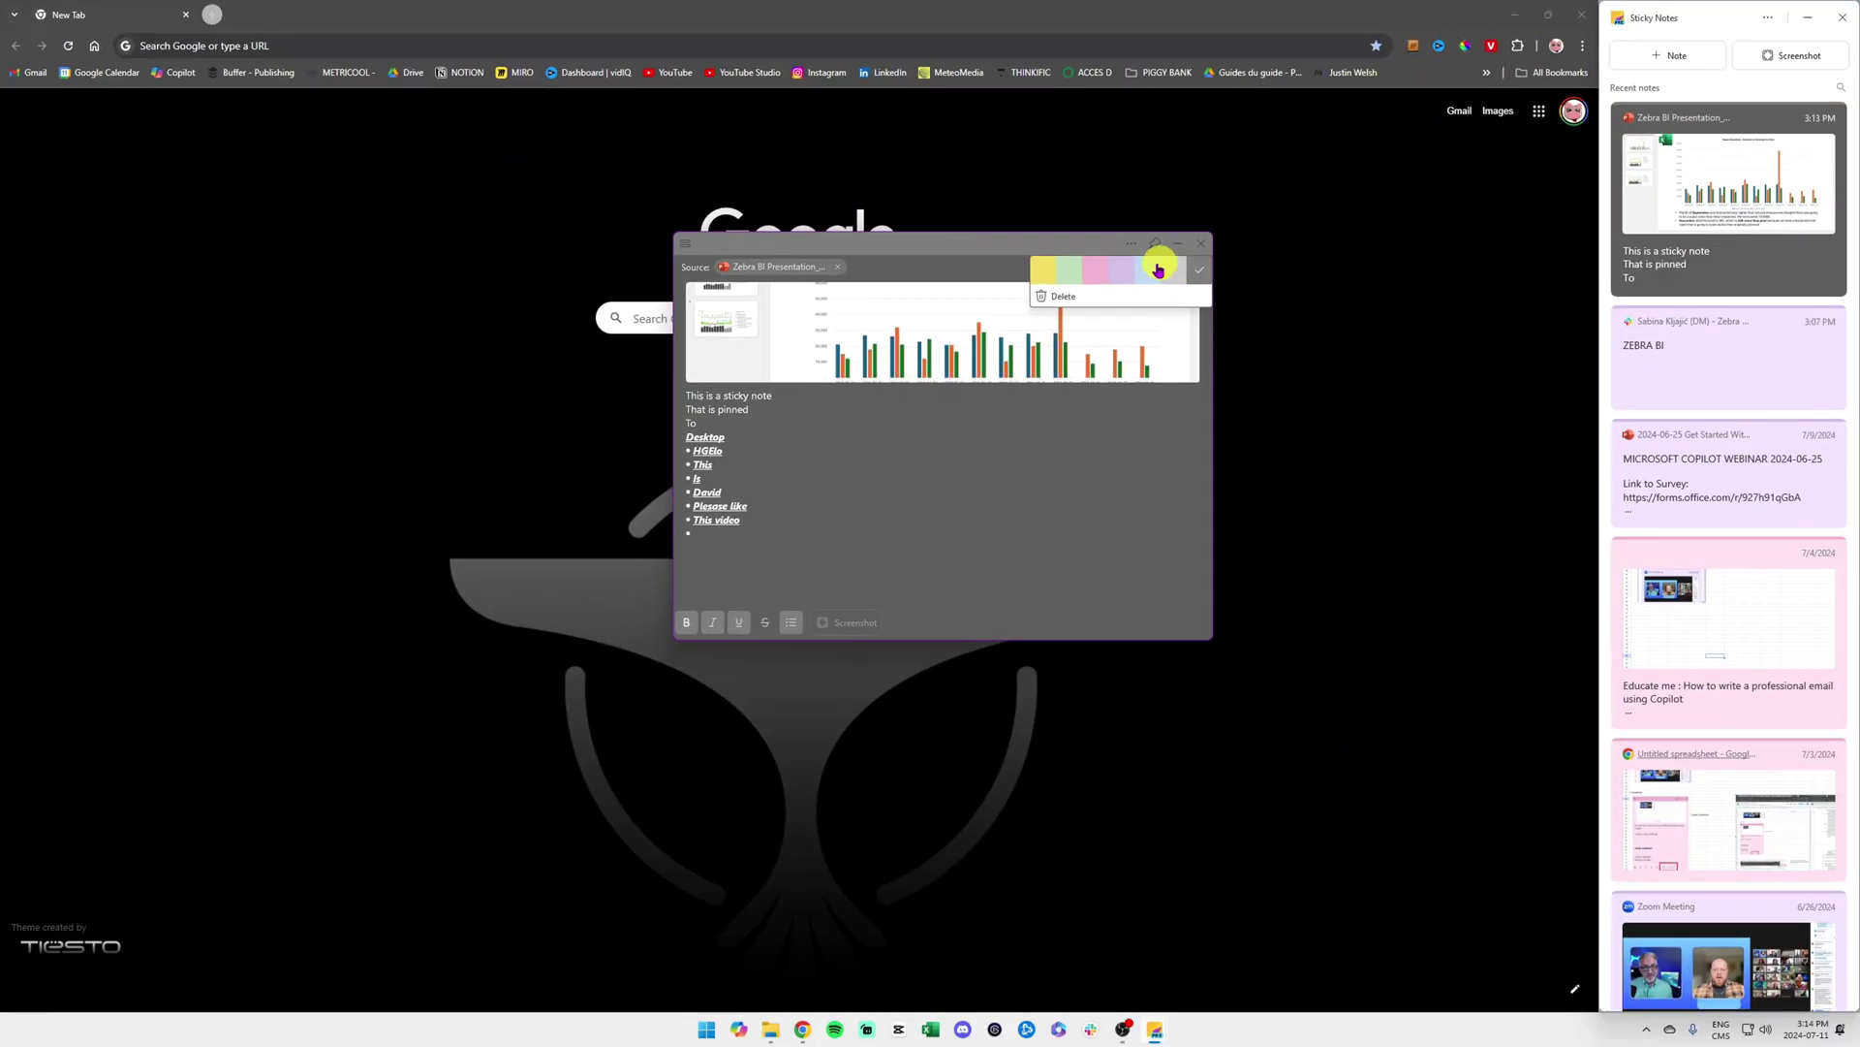
pyautogui.click(1828, 434)
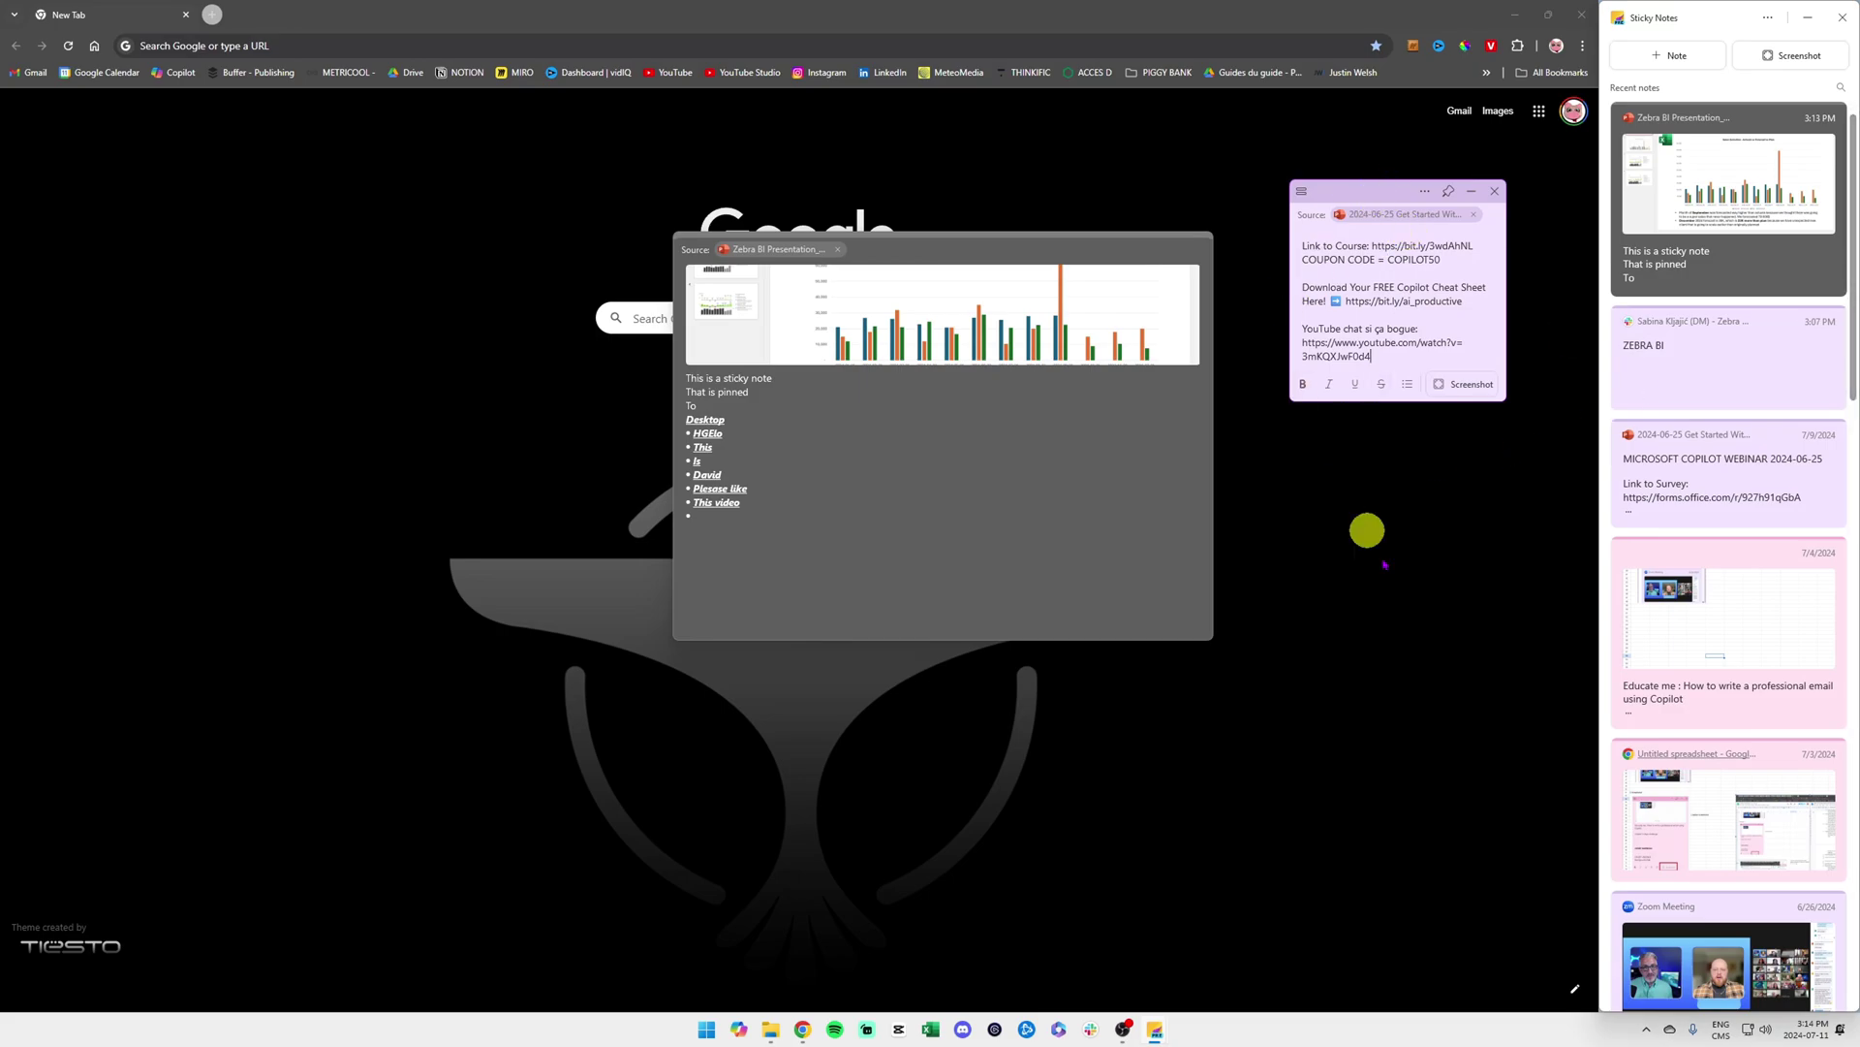
pyautogui.click(1829, 753)
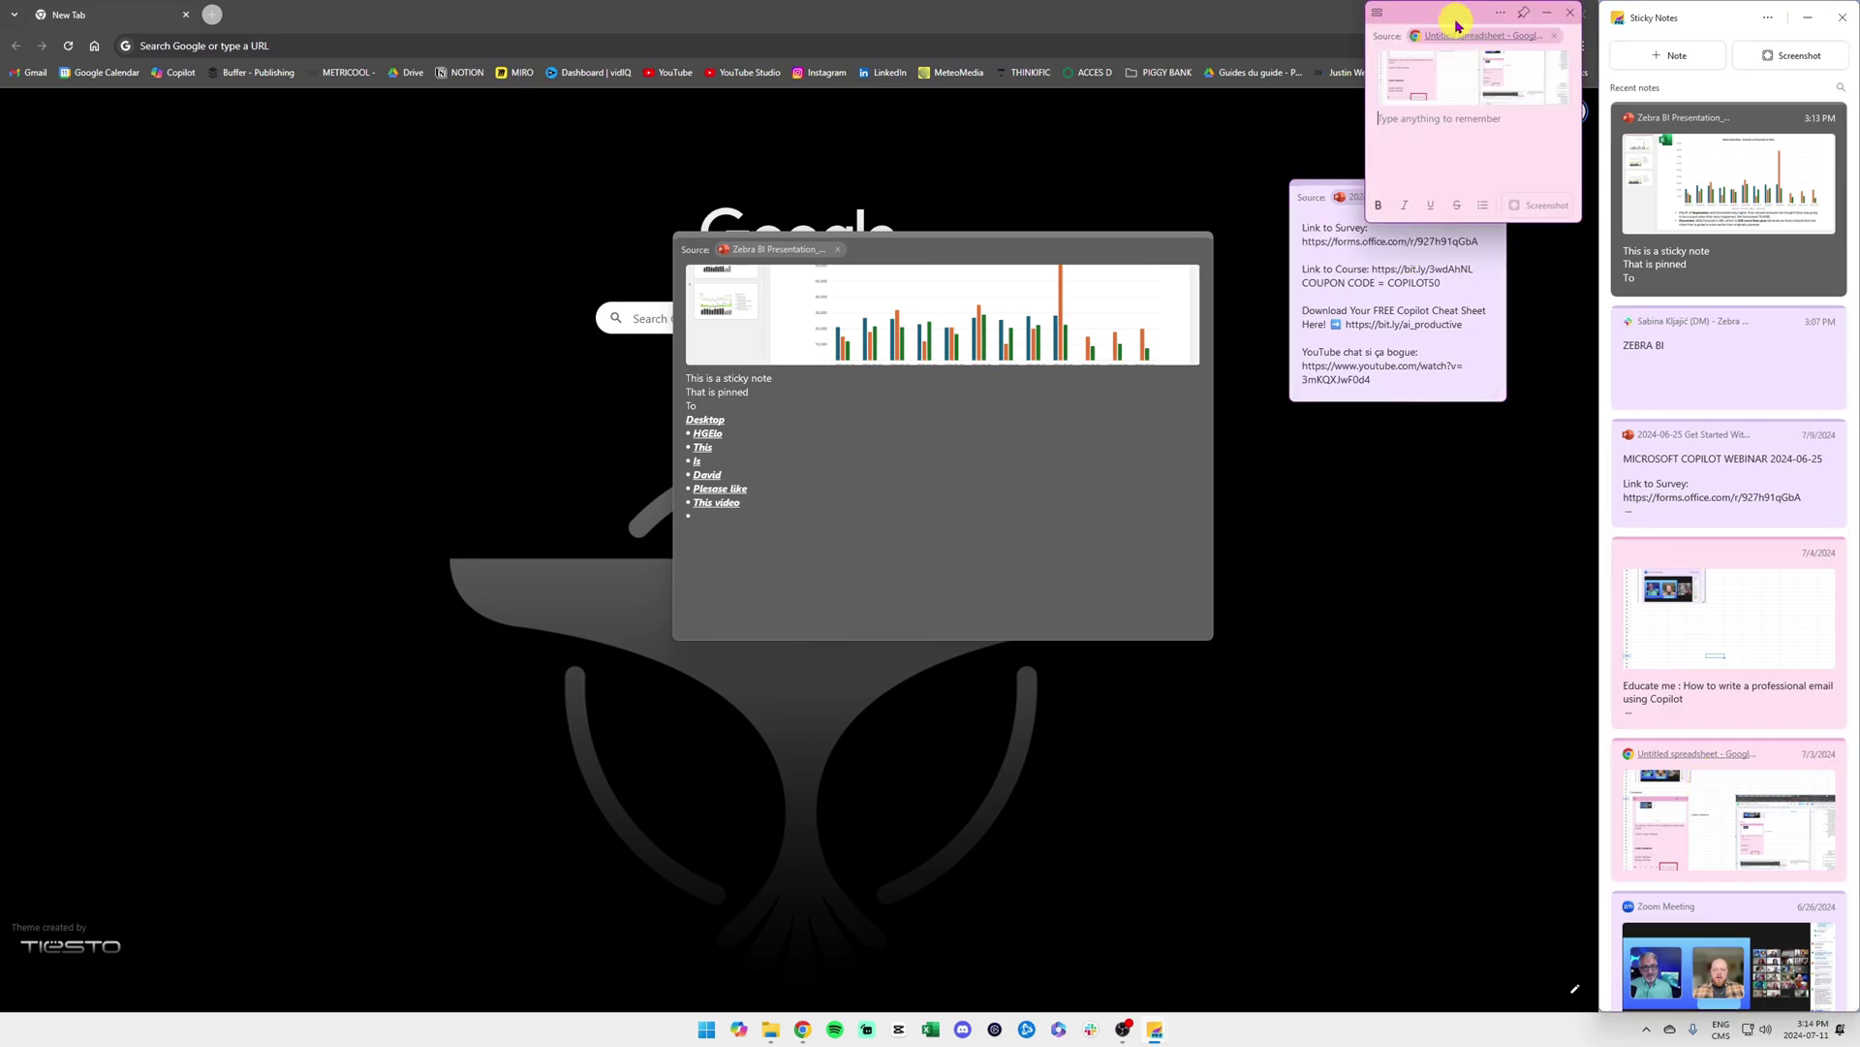
pyautogui.moveTo(1456, 20); pyautogui.dragTo(1369, 432)
# - Pop out the Zoom Meeting note to the upper left and keep the webinar note always on top
pyautogui.click(1830, 916)
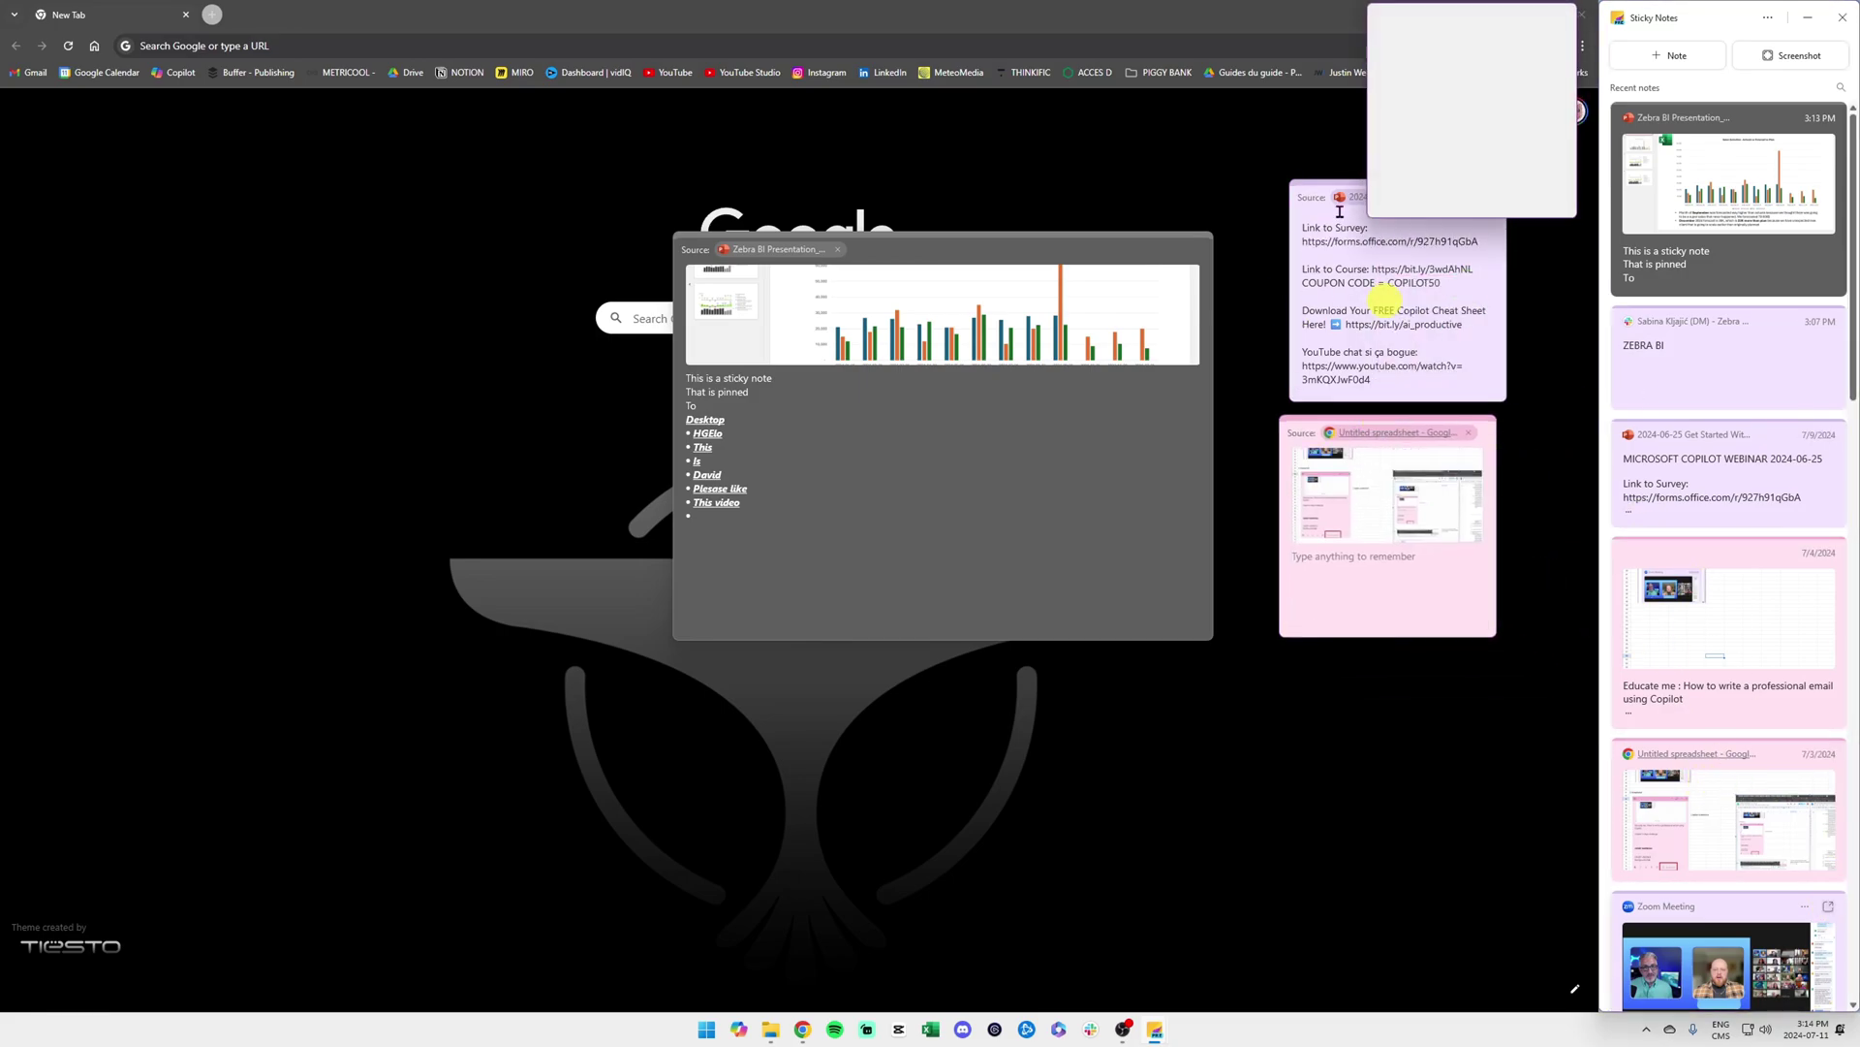
pyautogui.moveTo(1474, 20); pyautogui.dragTo(504, 191)
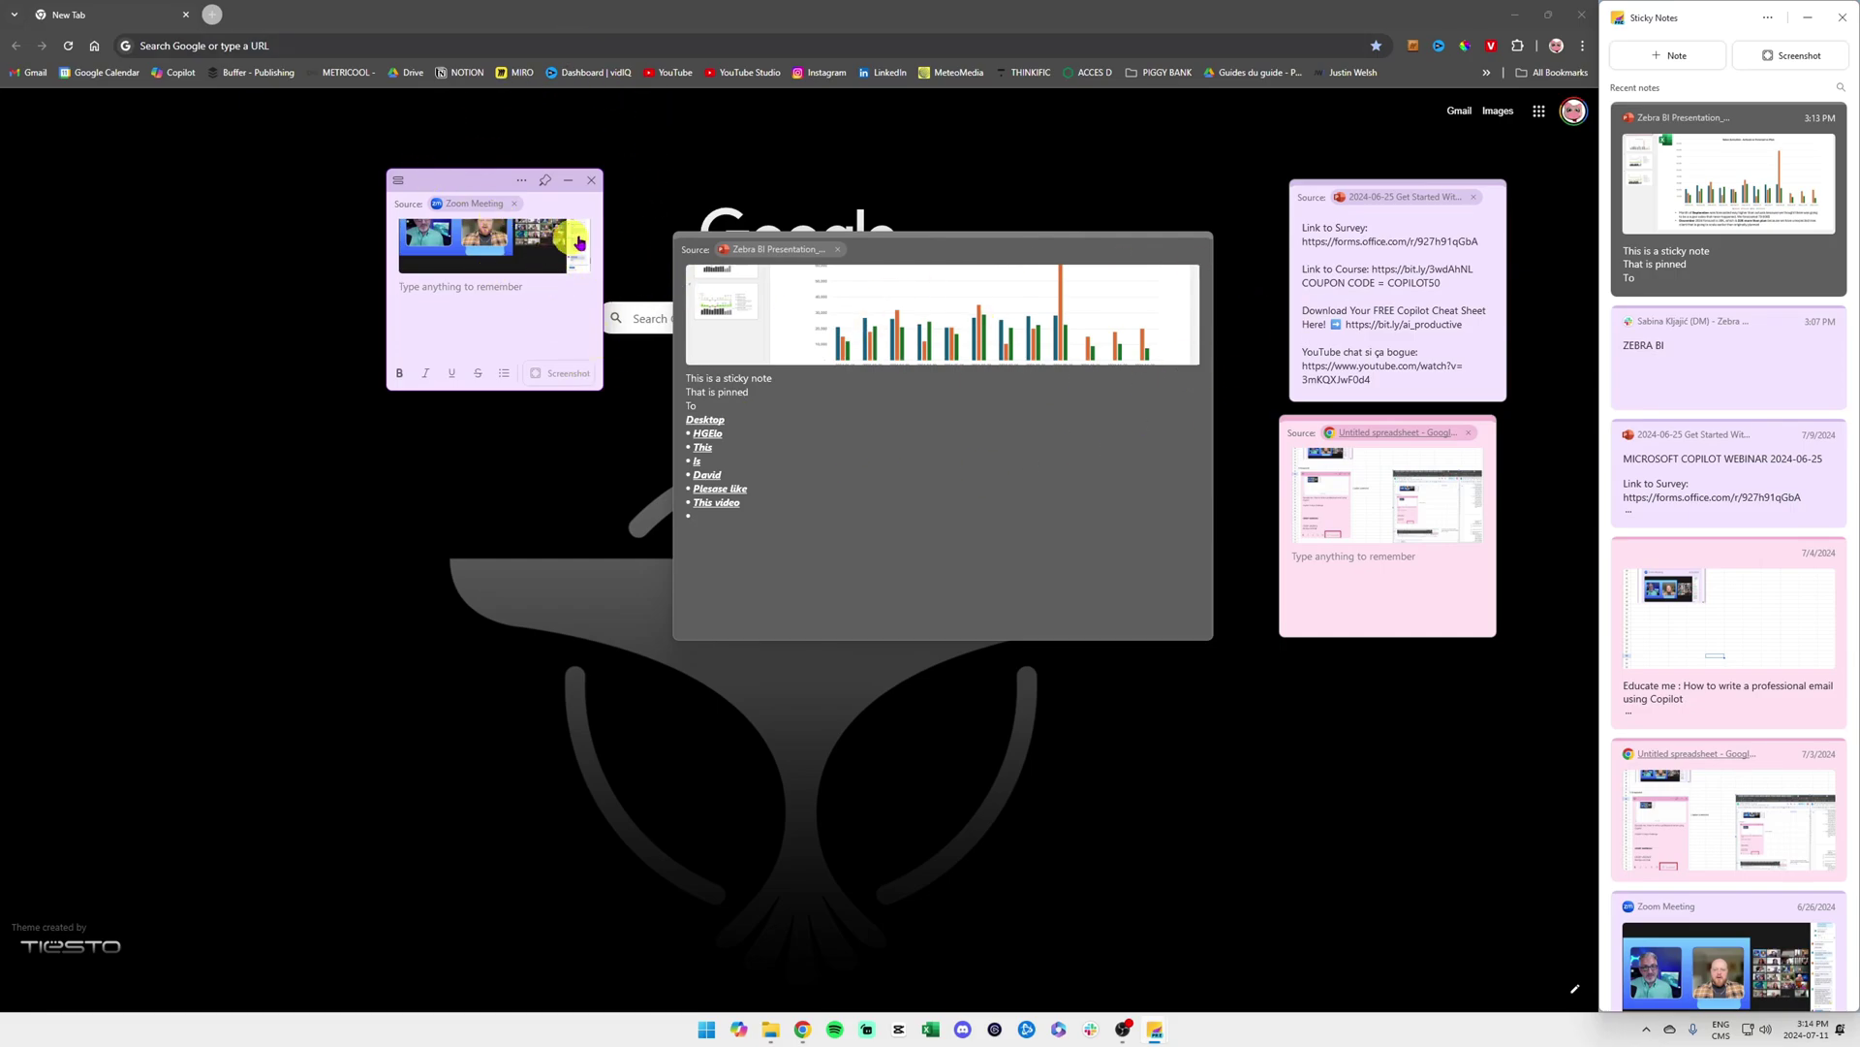
pyautogui.click(1448, 223)
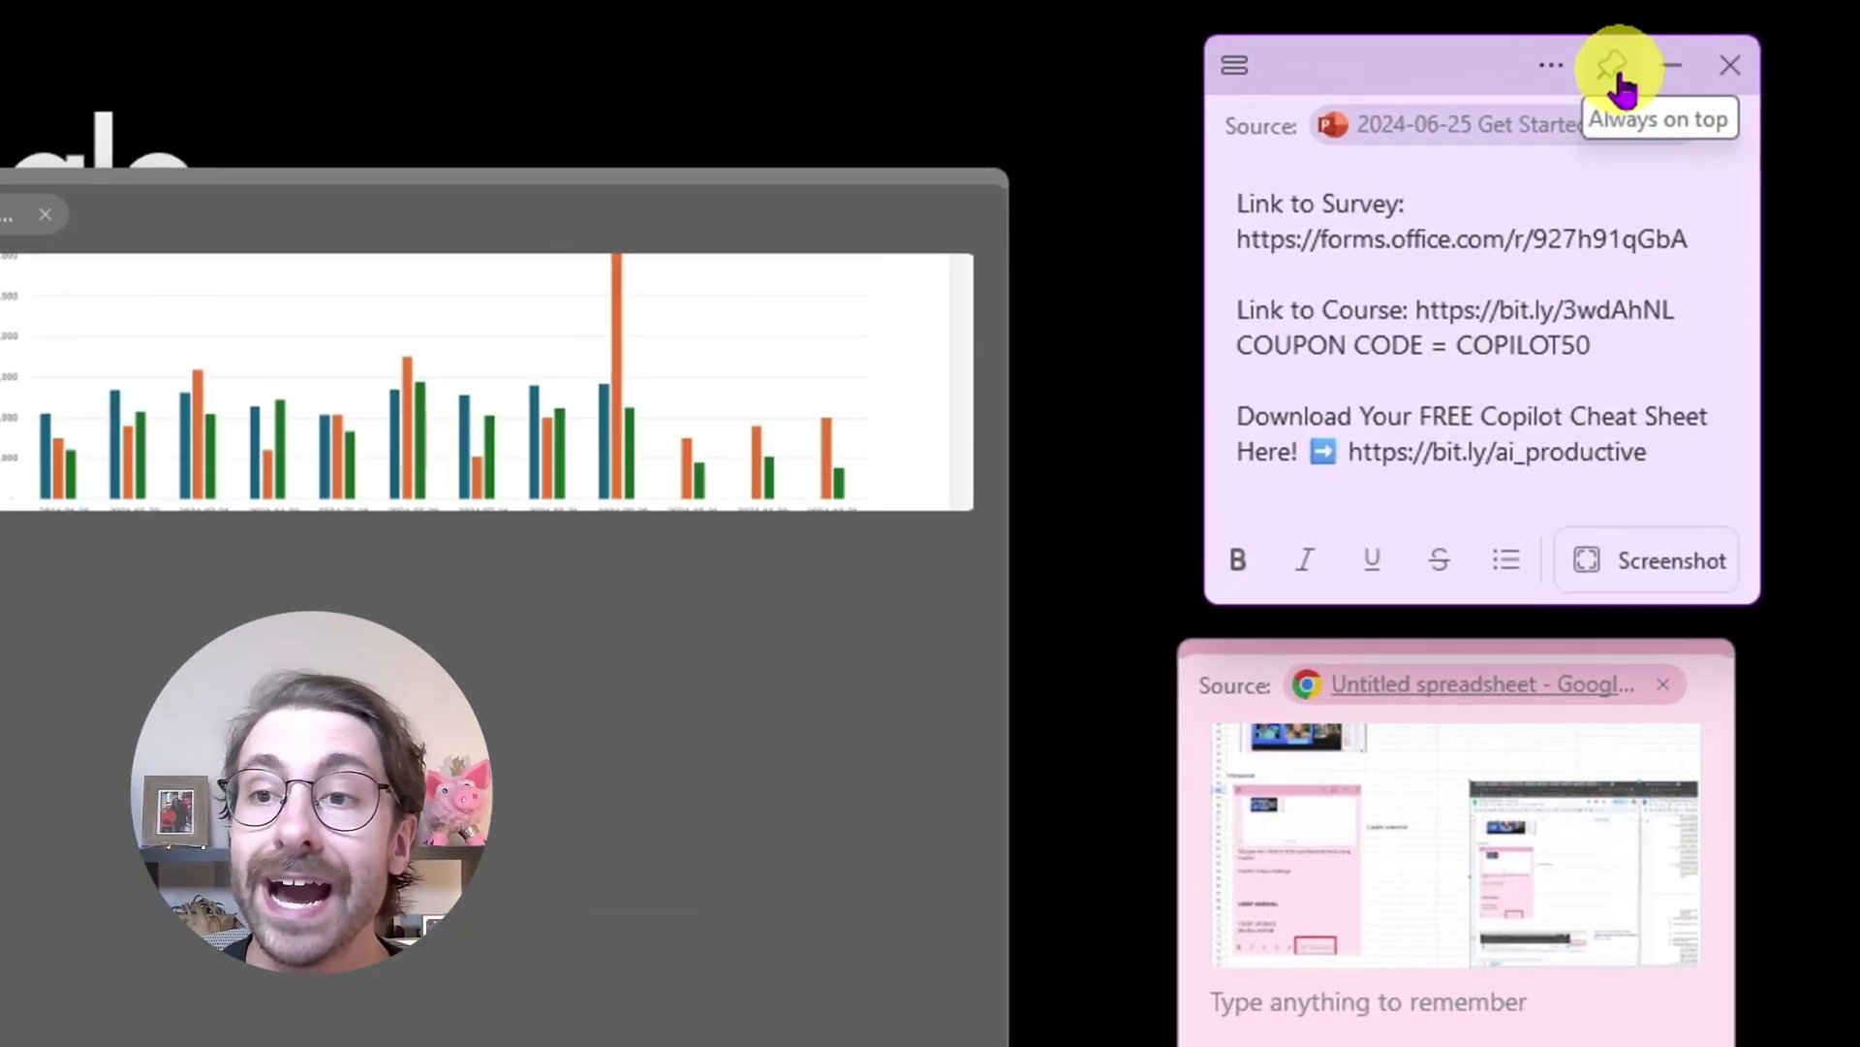
pyautogui.click(1615, 75)
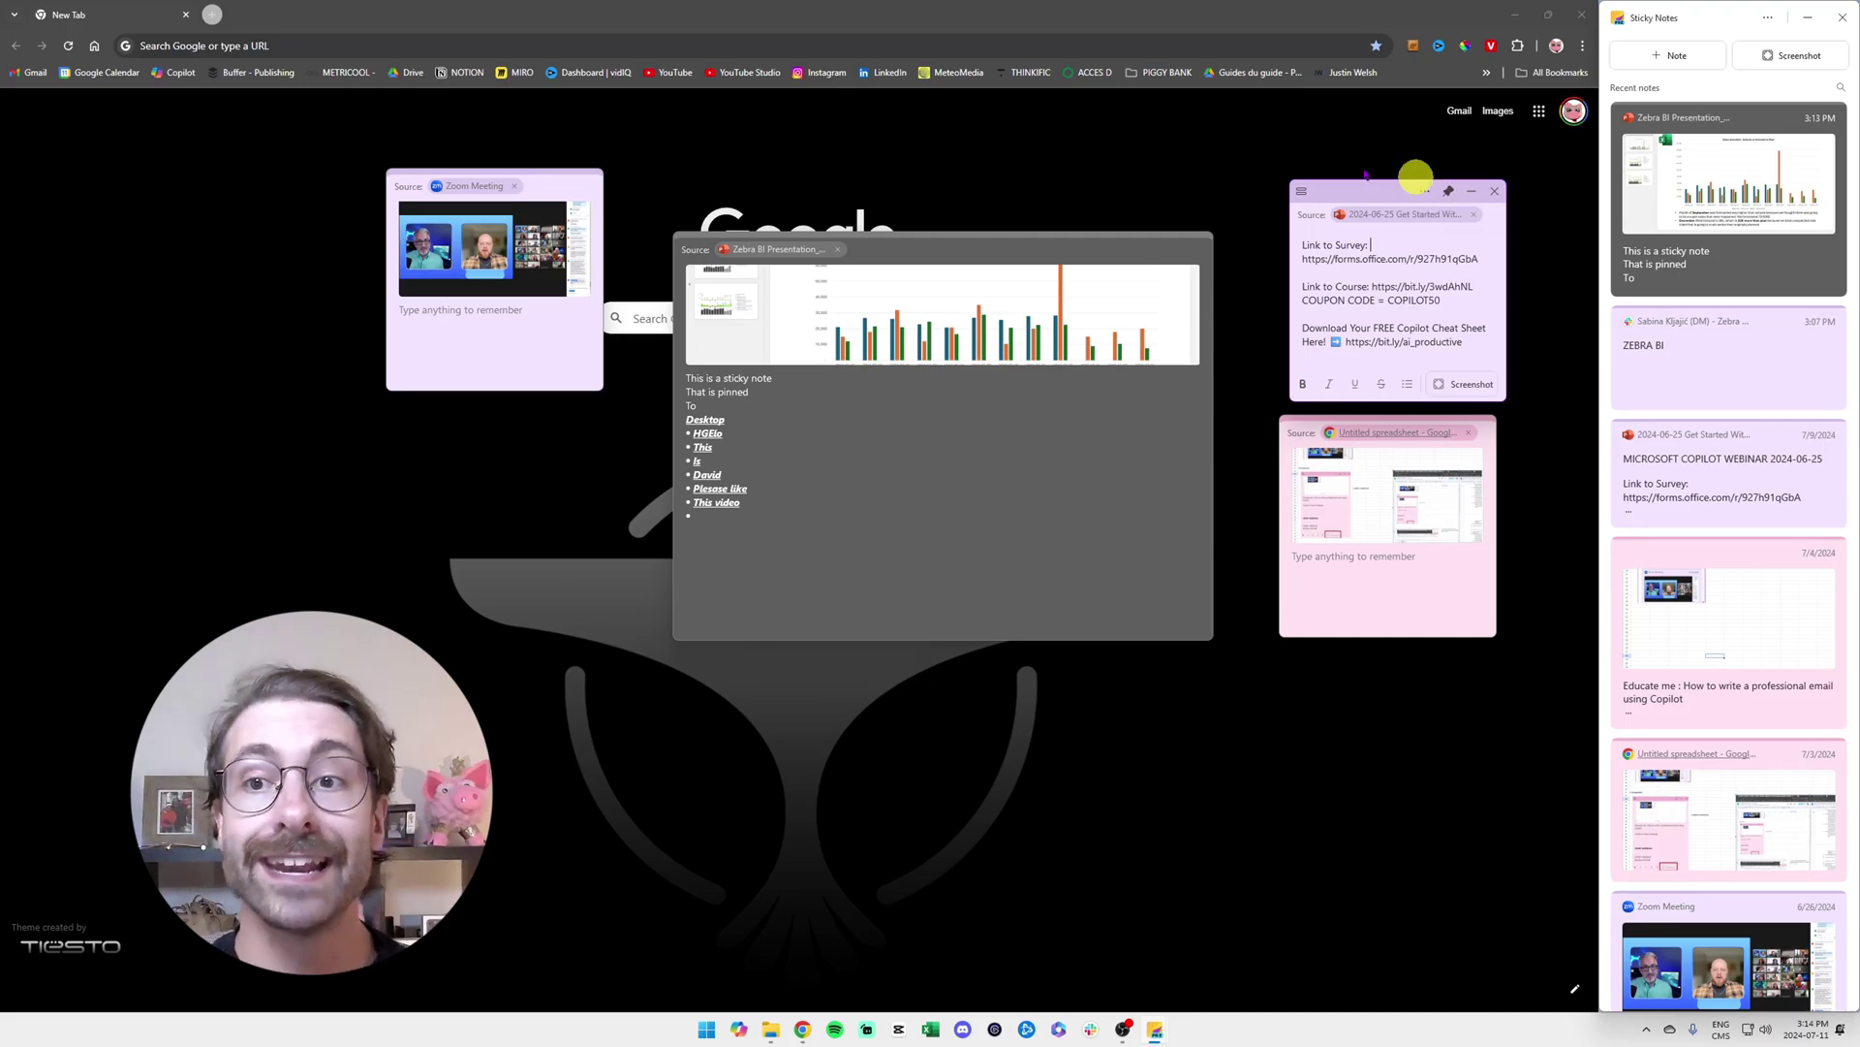
# - Move the pinned webinar note left and open MeteoMedia and YouTube Studio in new Chrome tabs
pyautogui.moveTo(1364, 194); pyautogui.dragTo(453, 290)
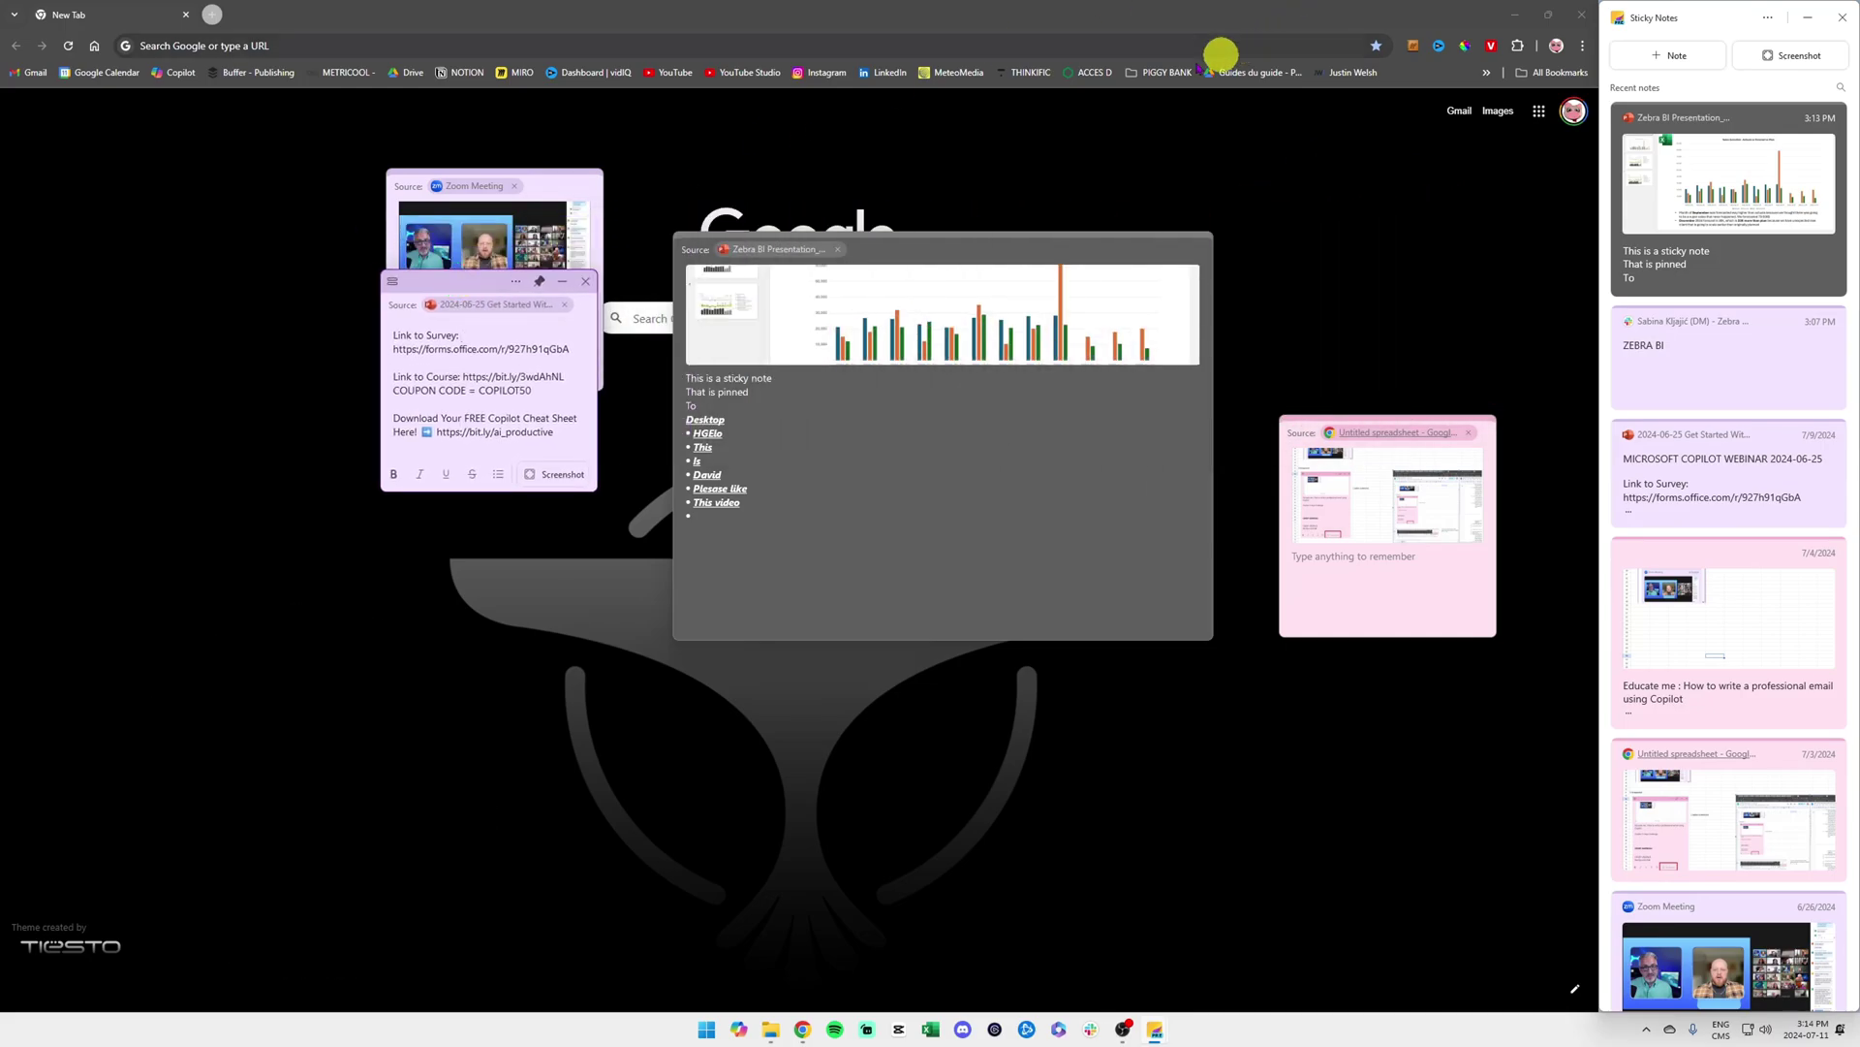
pyautogui.click(212, 13)
pyautogui.click(938, 71)
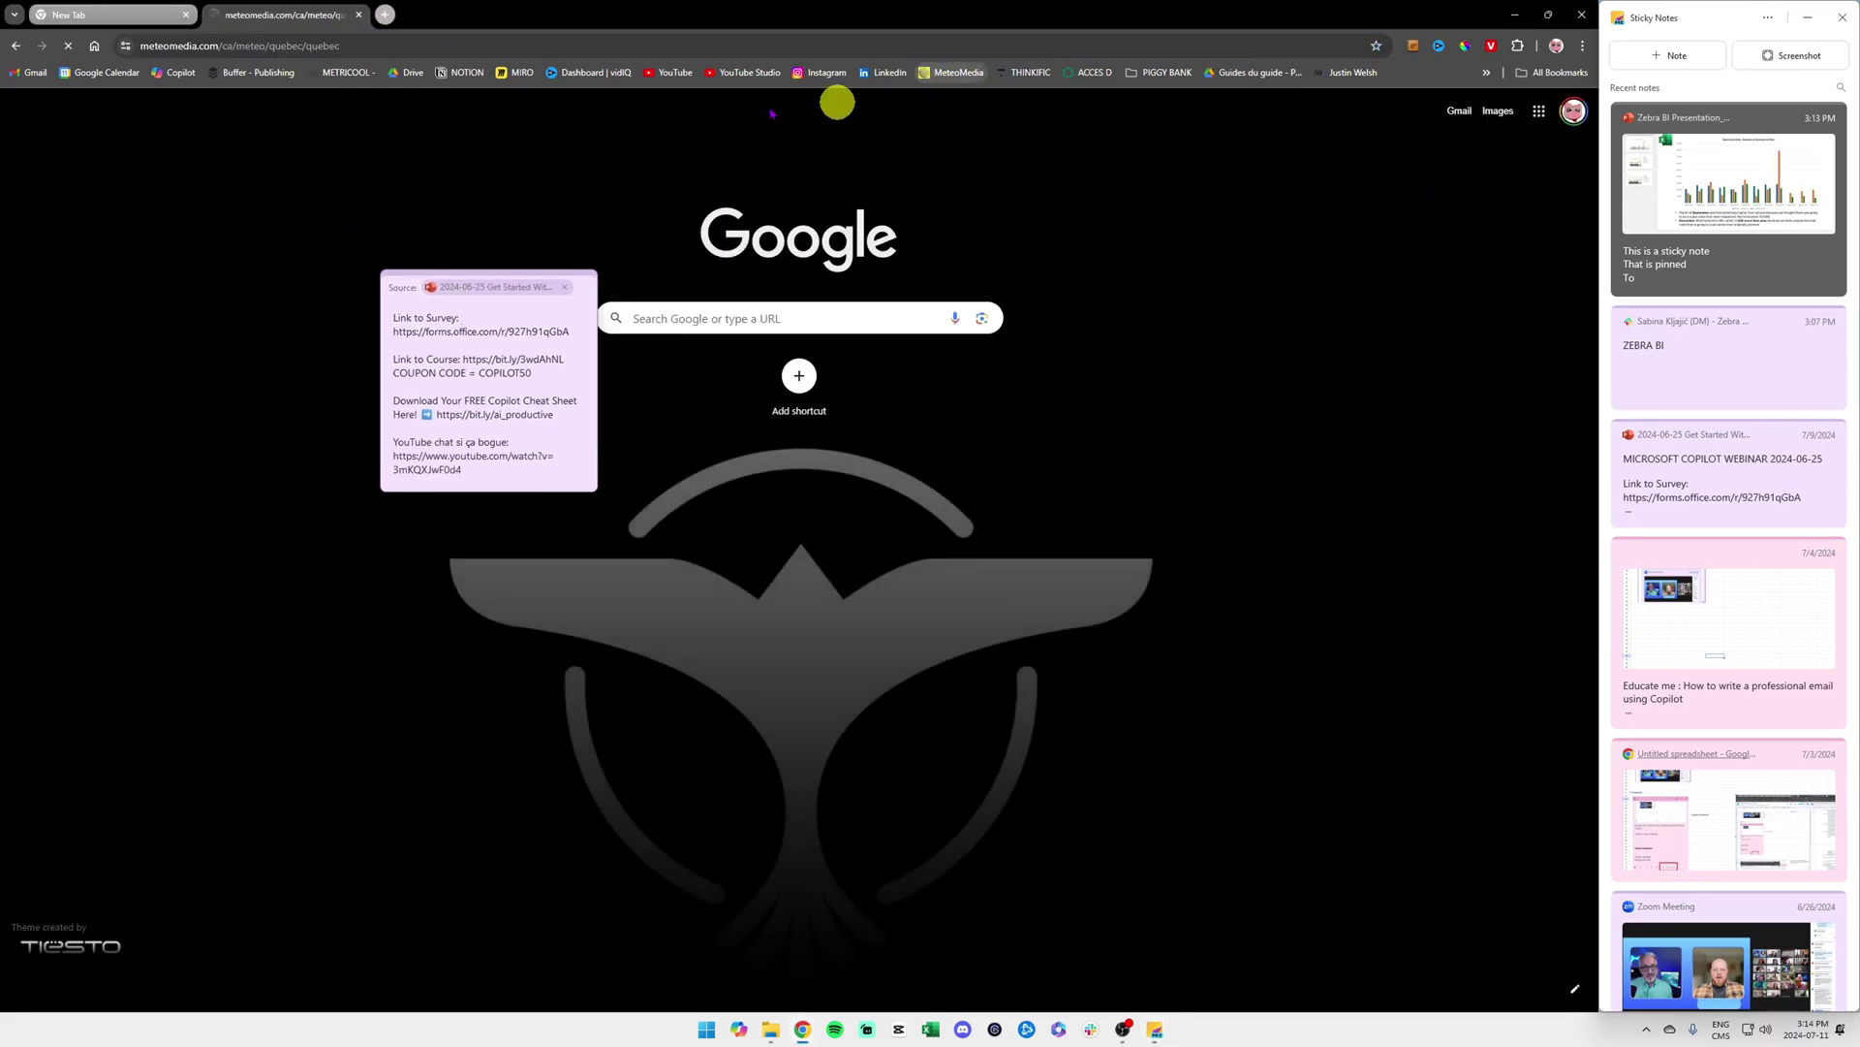
pyautogui.click(385, 14)
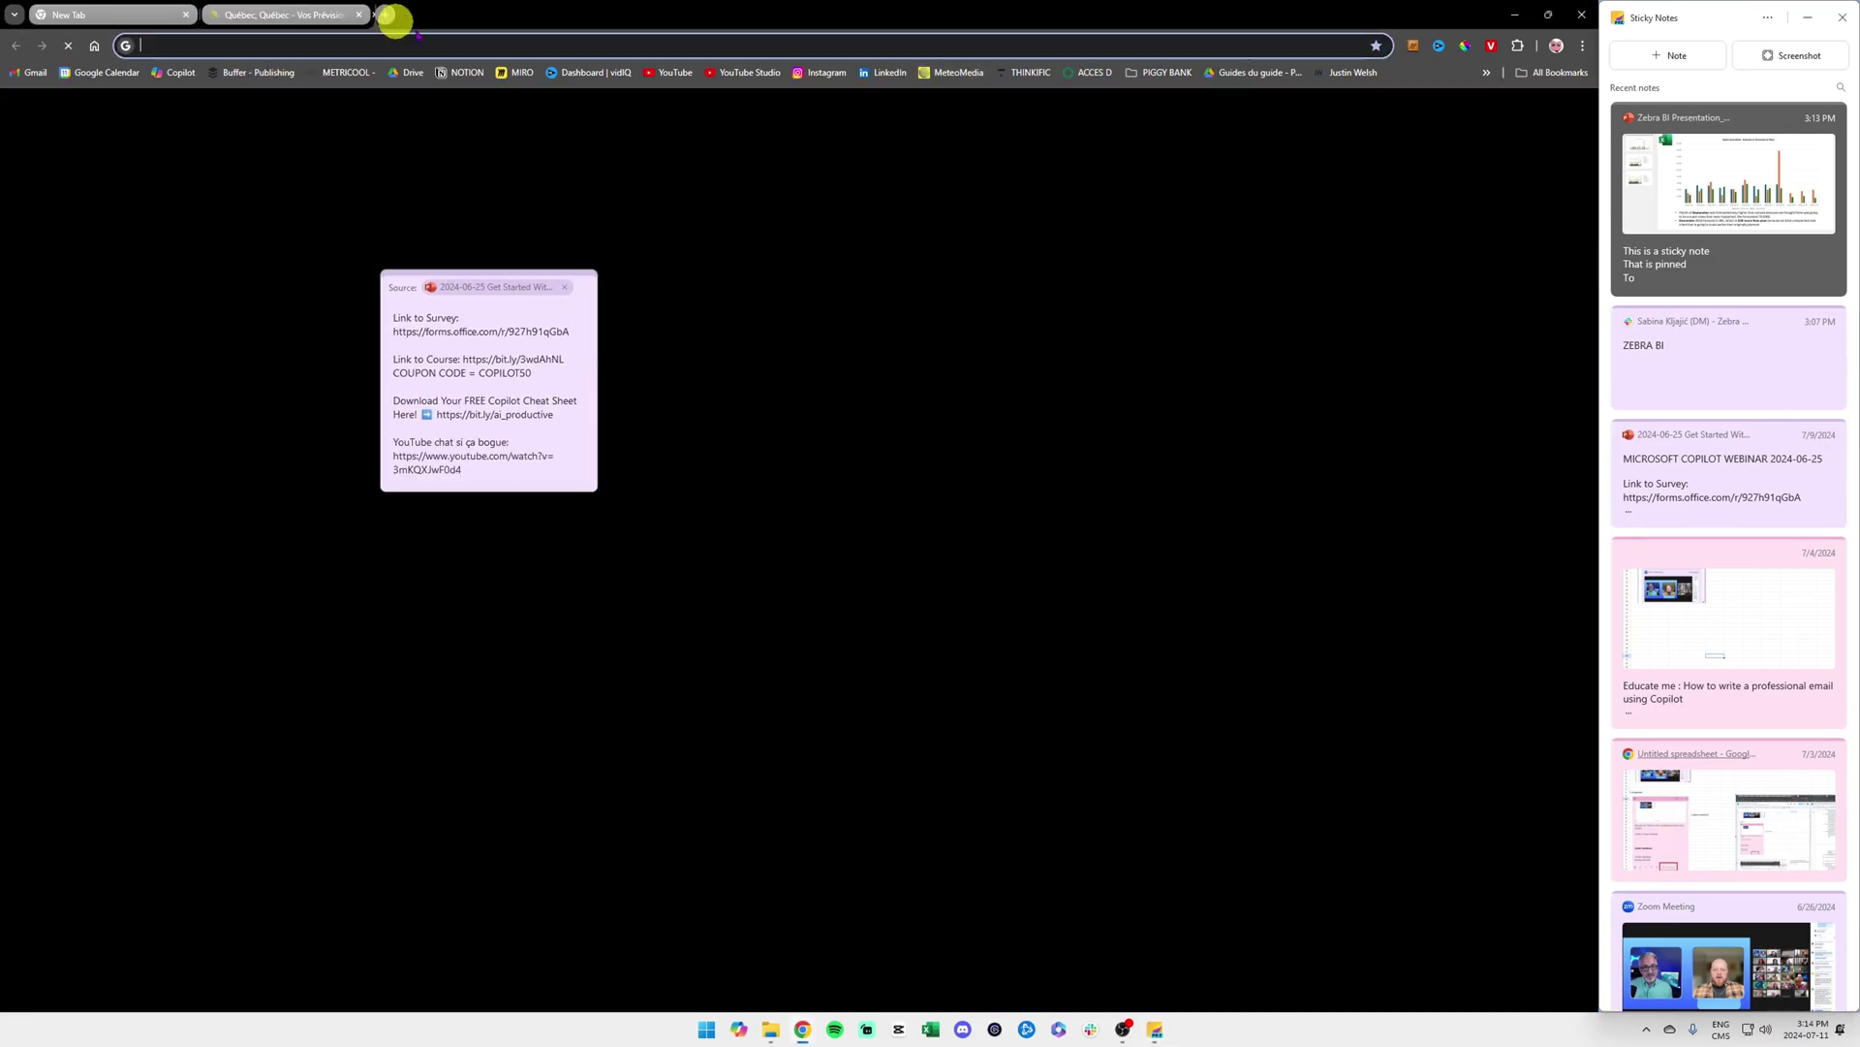
pyautogui.click(744, 72)
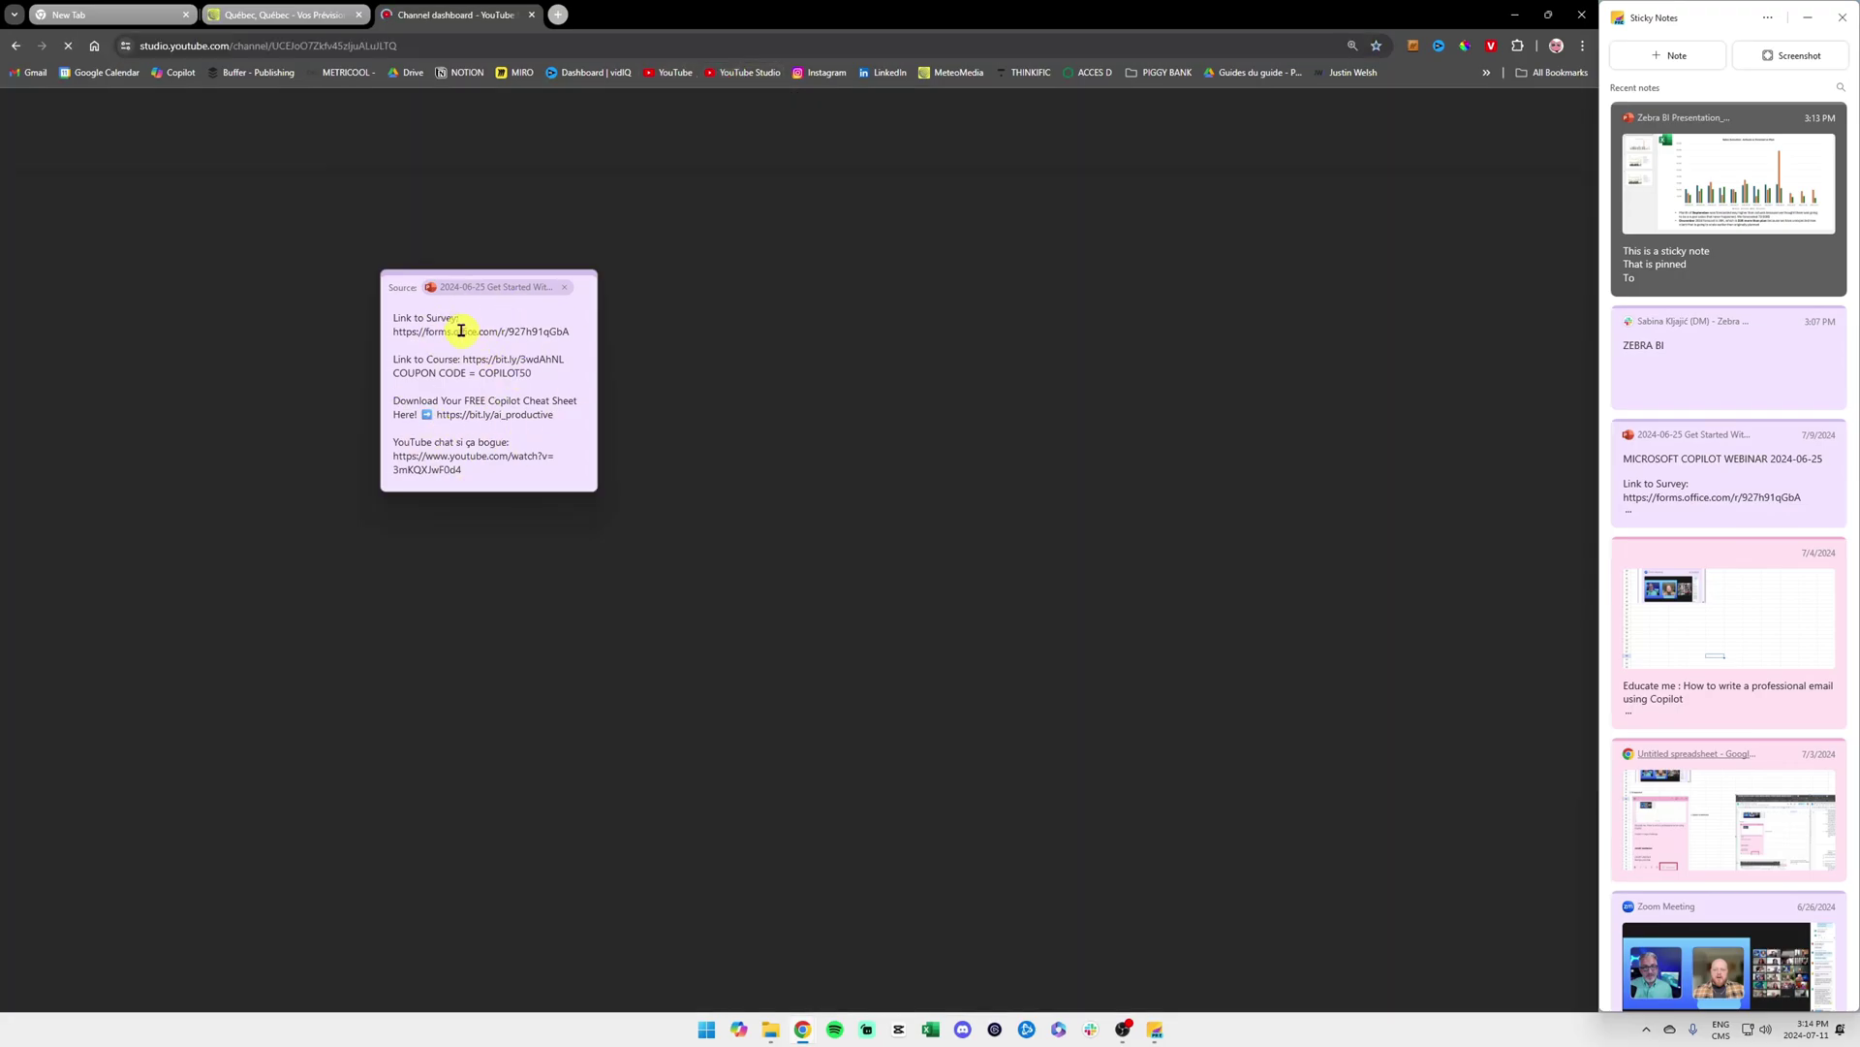
# - Stop keeping the webinar note on top, show the Québec weather page, and open a blank tab
pyautogui.click(461, 330)
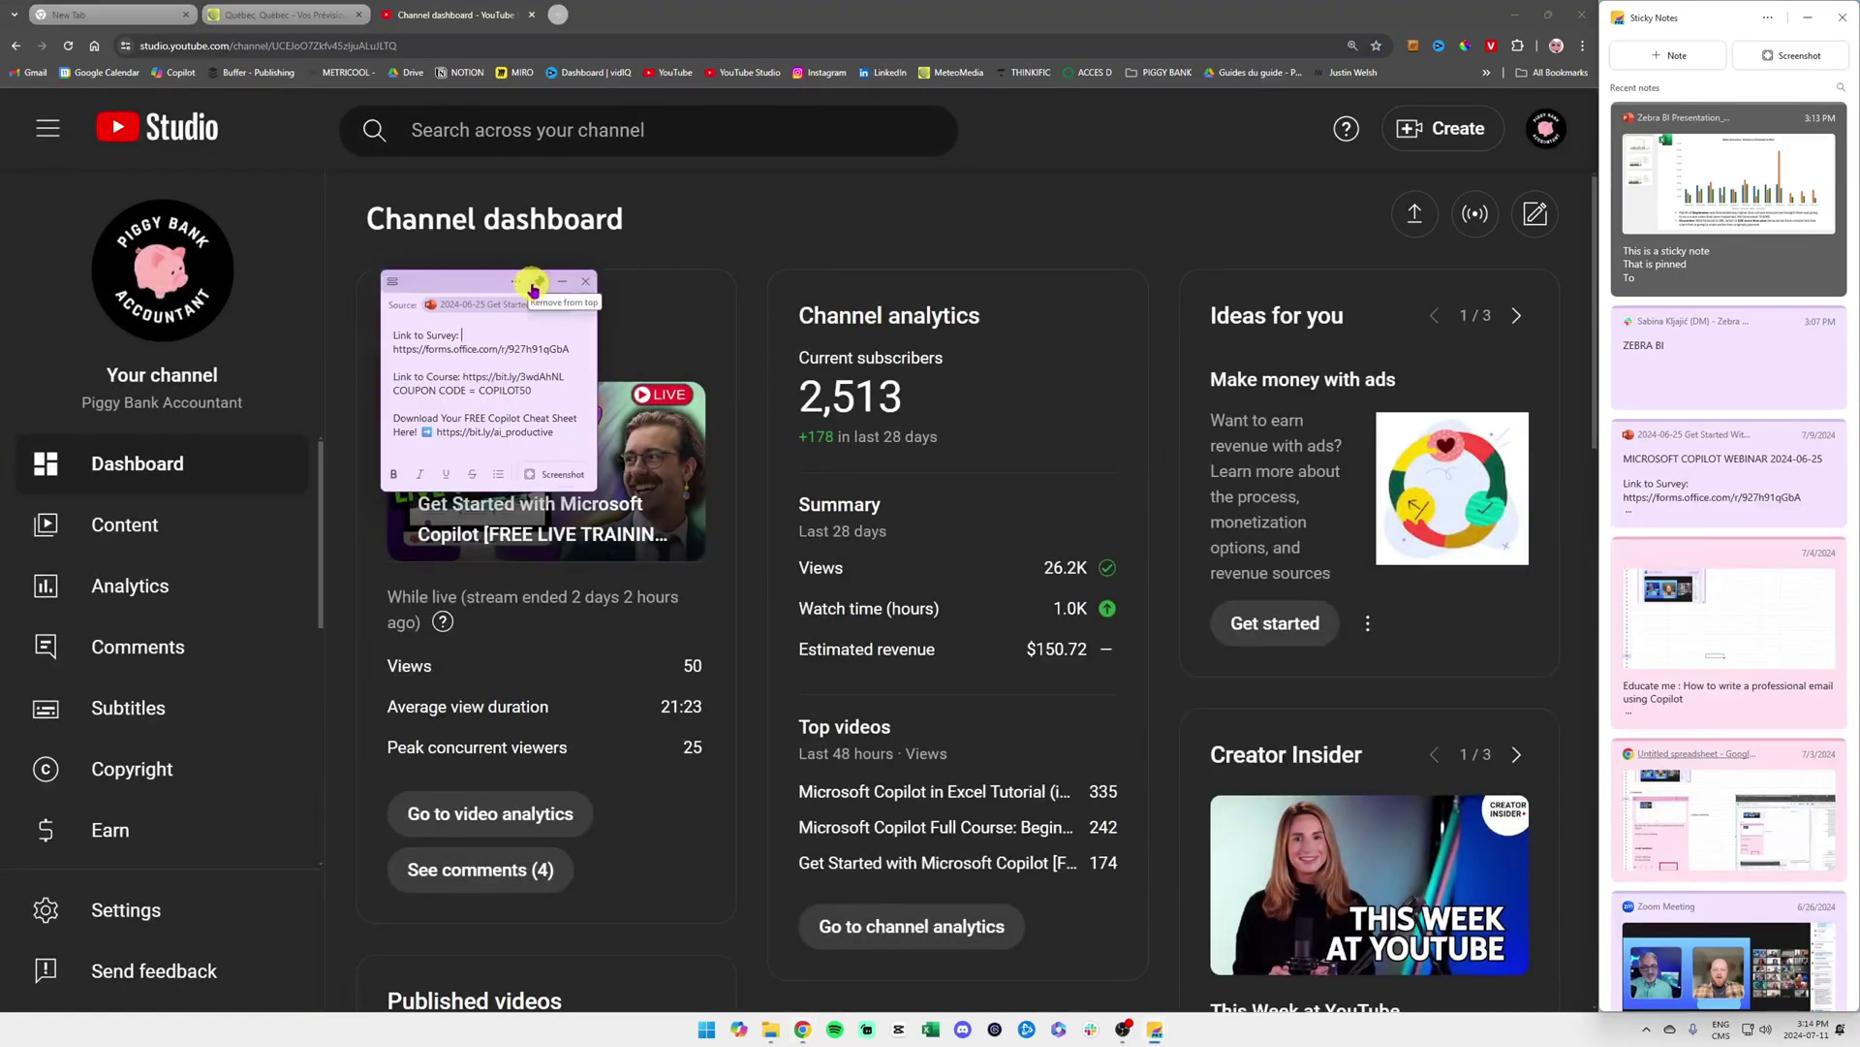
pyautogui.click(534, 287)
pyautogui.click(312, 19)
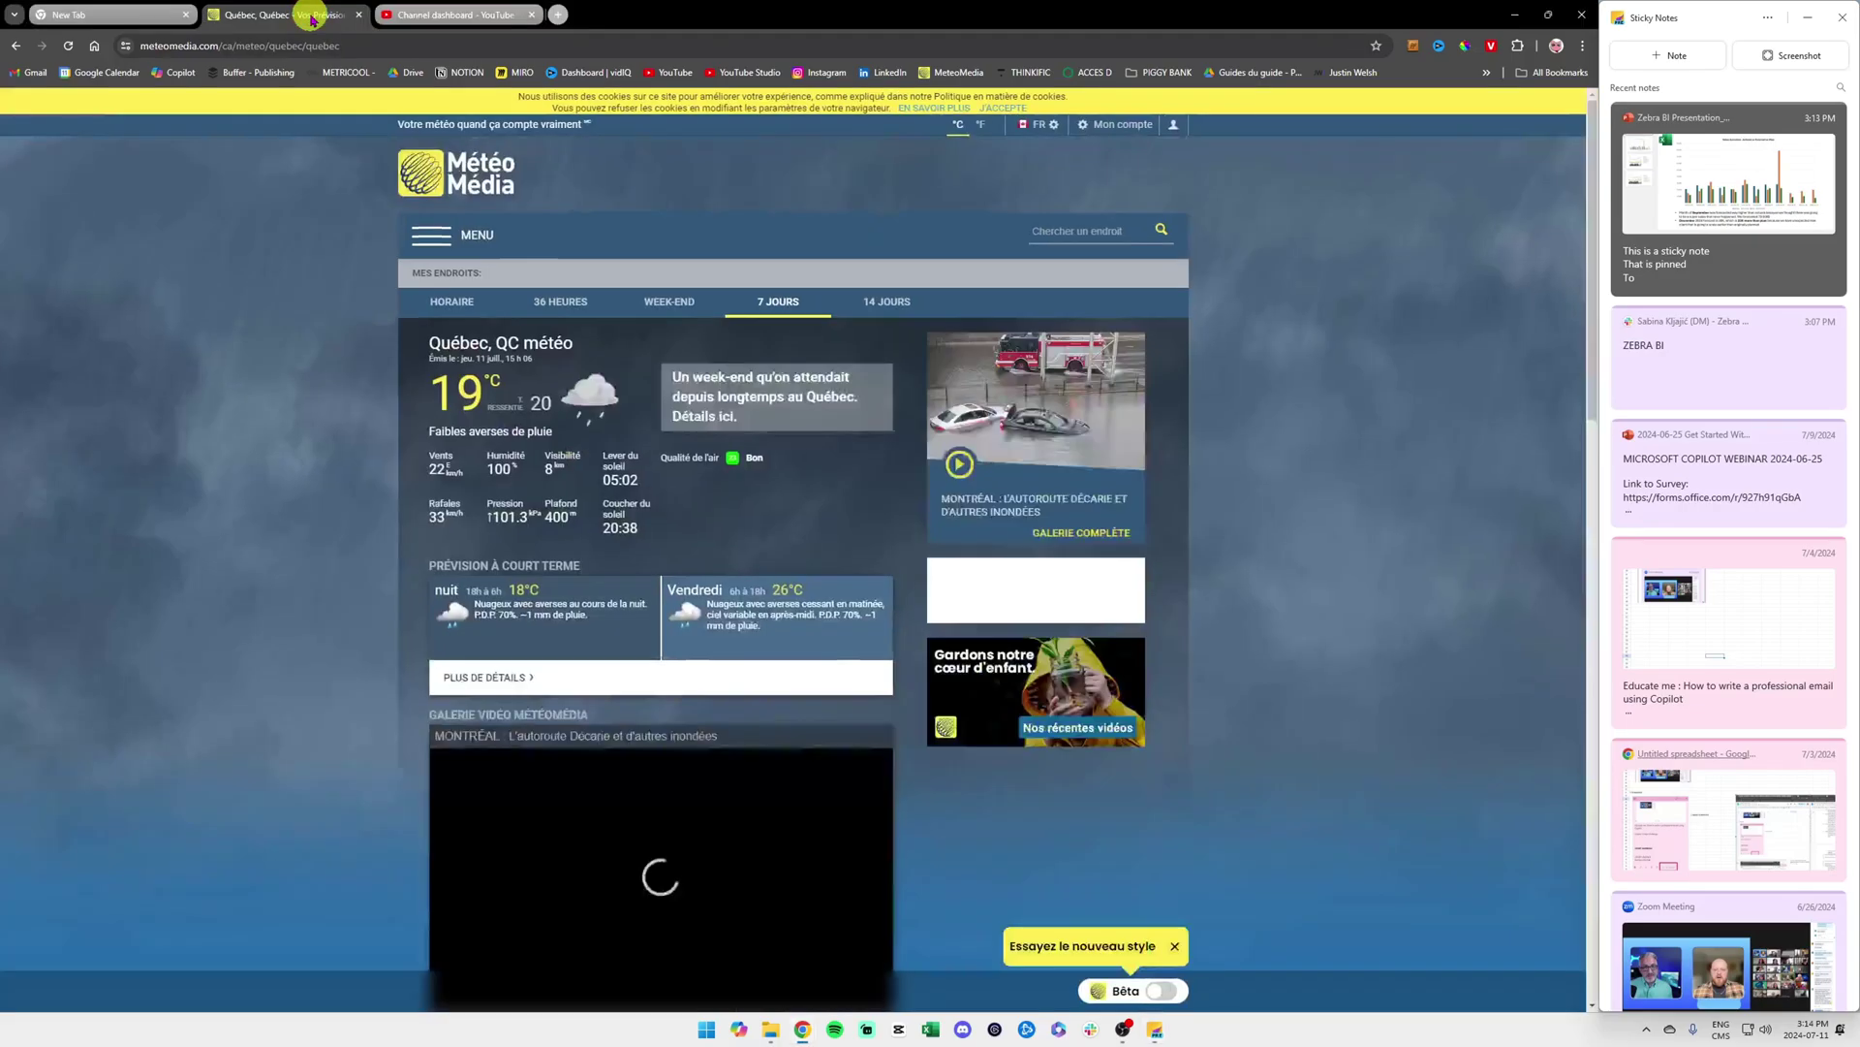
pyautogui.click(563, 16)
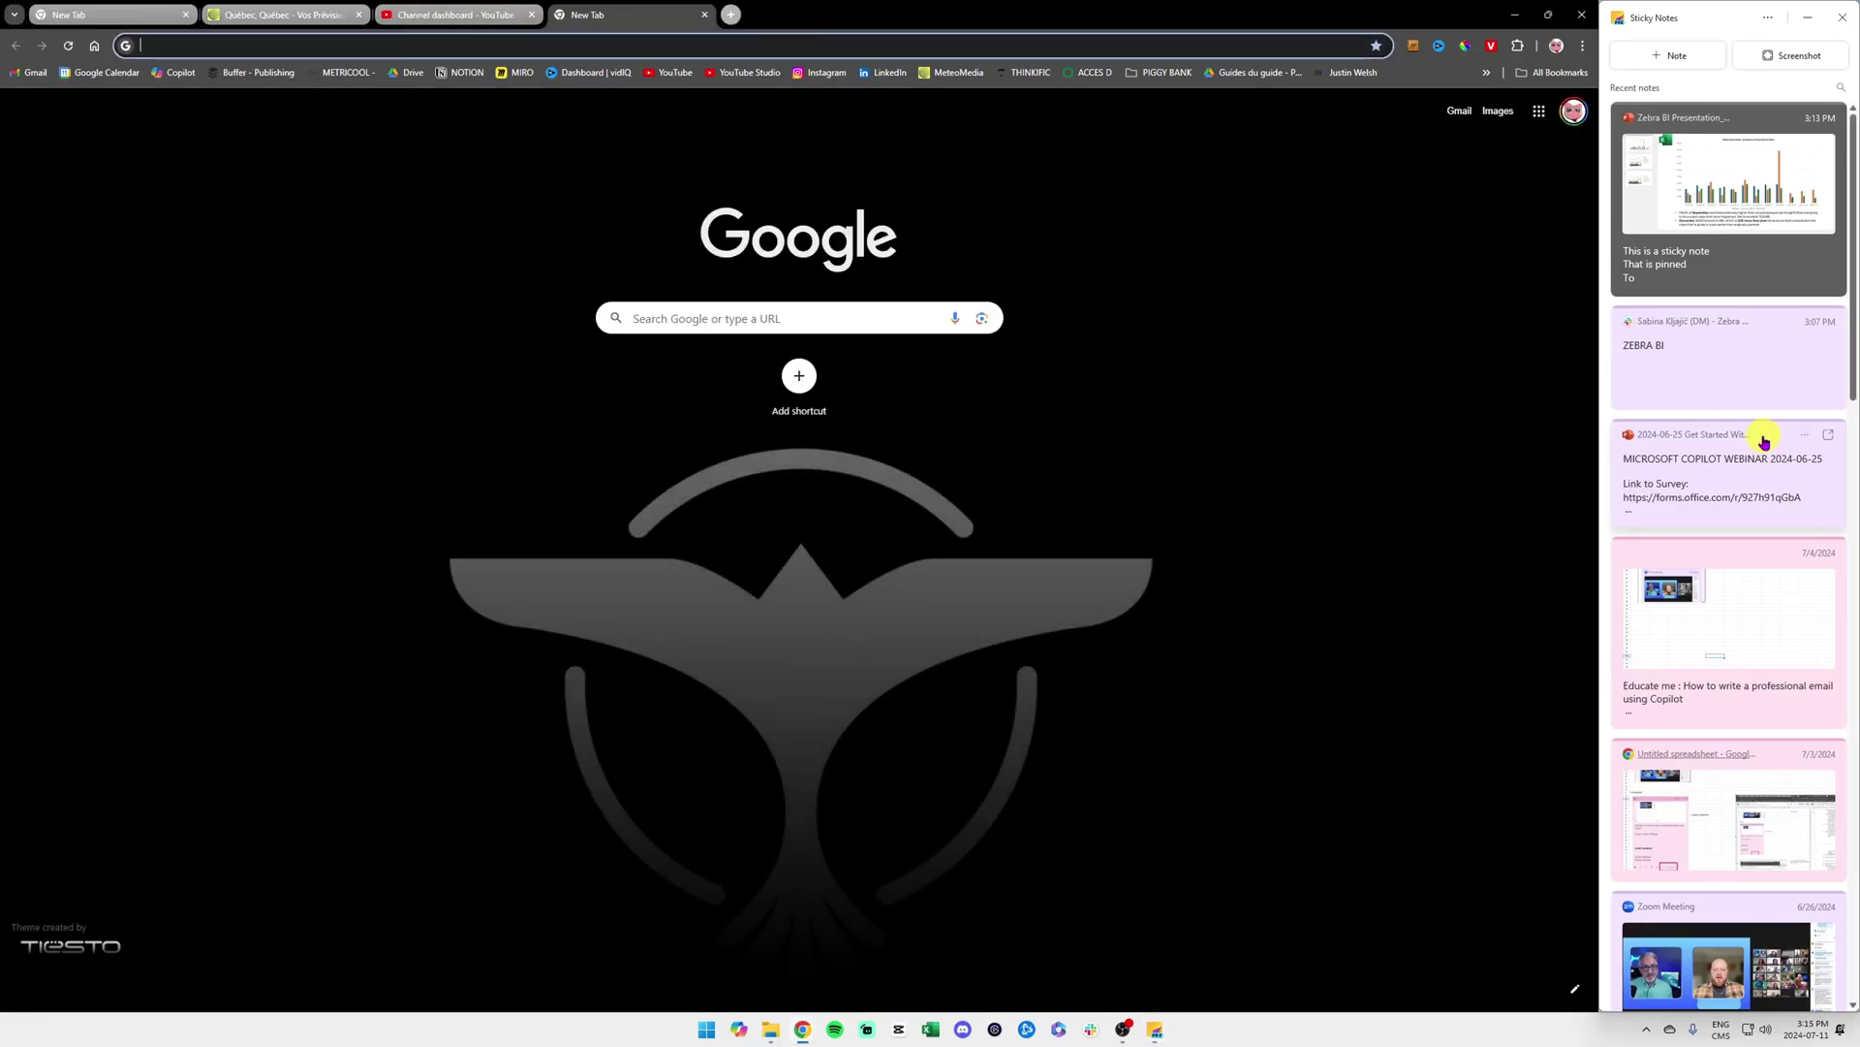
pyautogui.click(1828, 439)
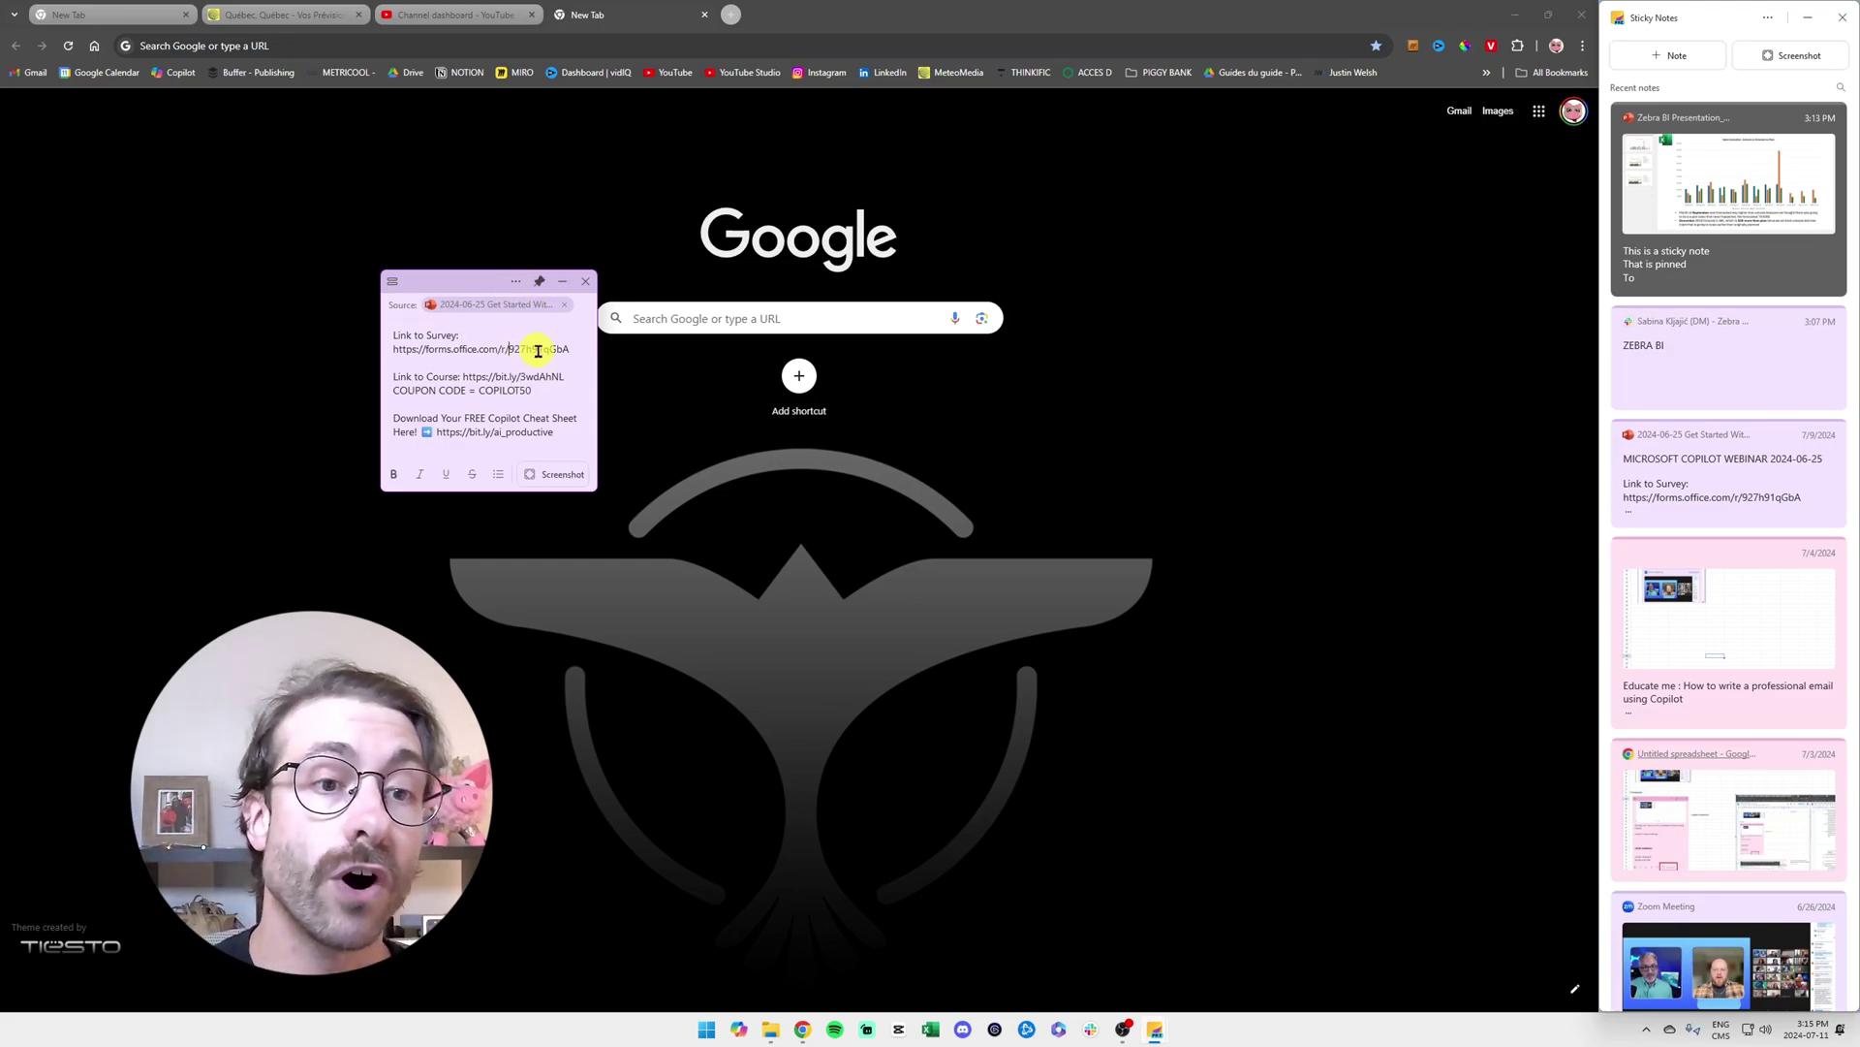
pyautogui.moveTo(576, 353); pyautogui.dragTo(397, 337)
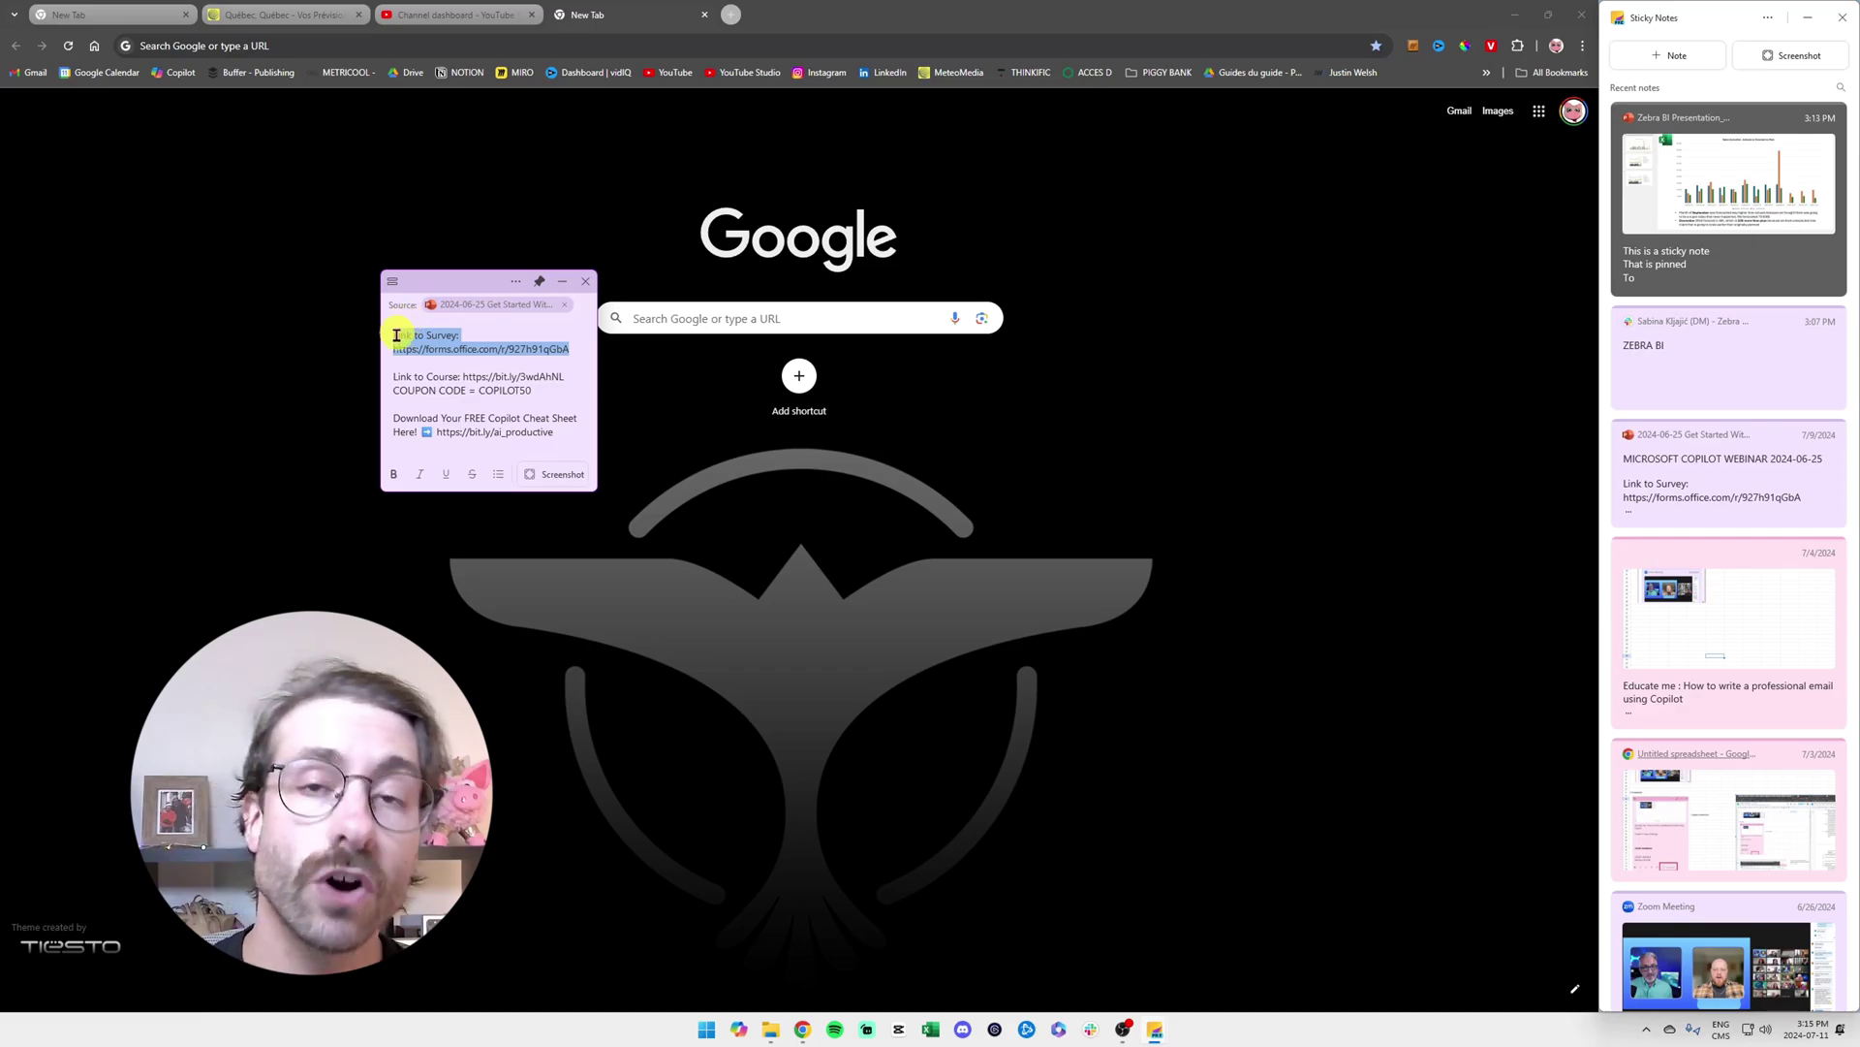
pyautogui.click(490, 372)
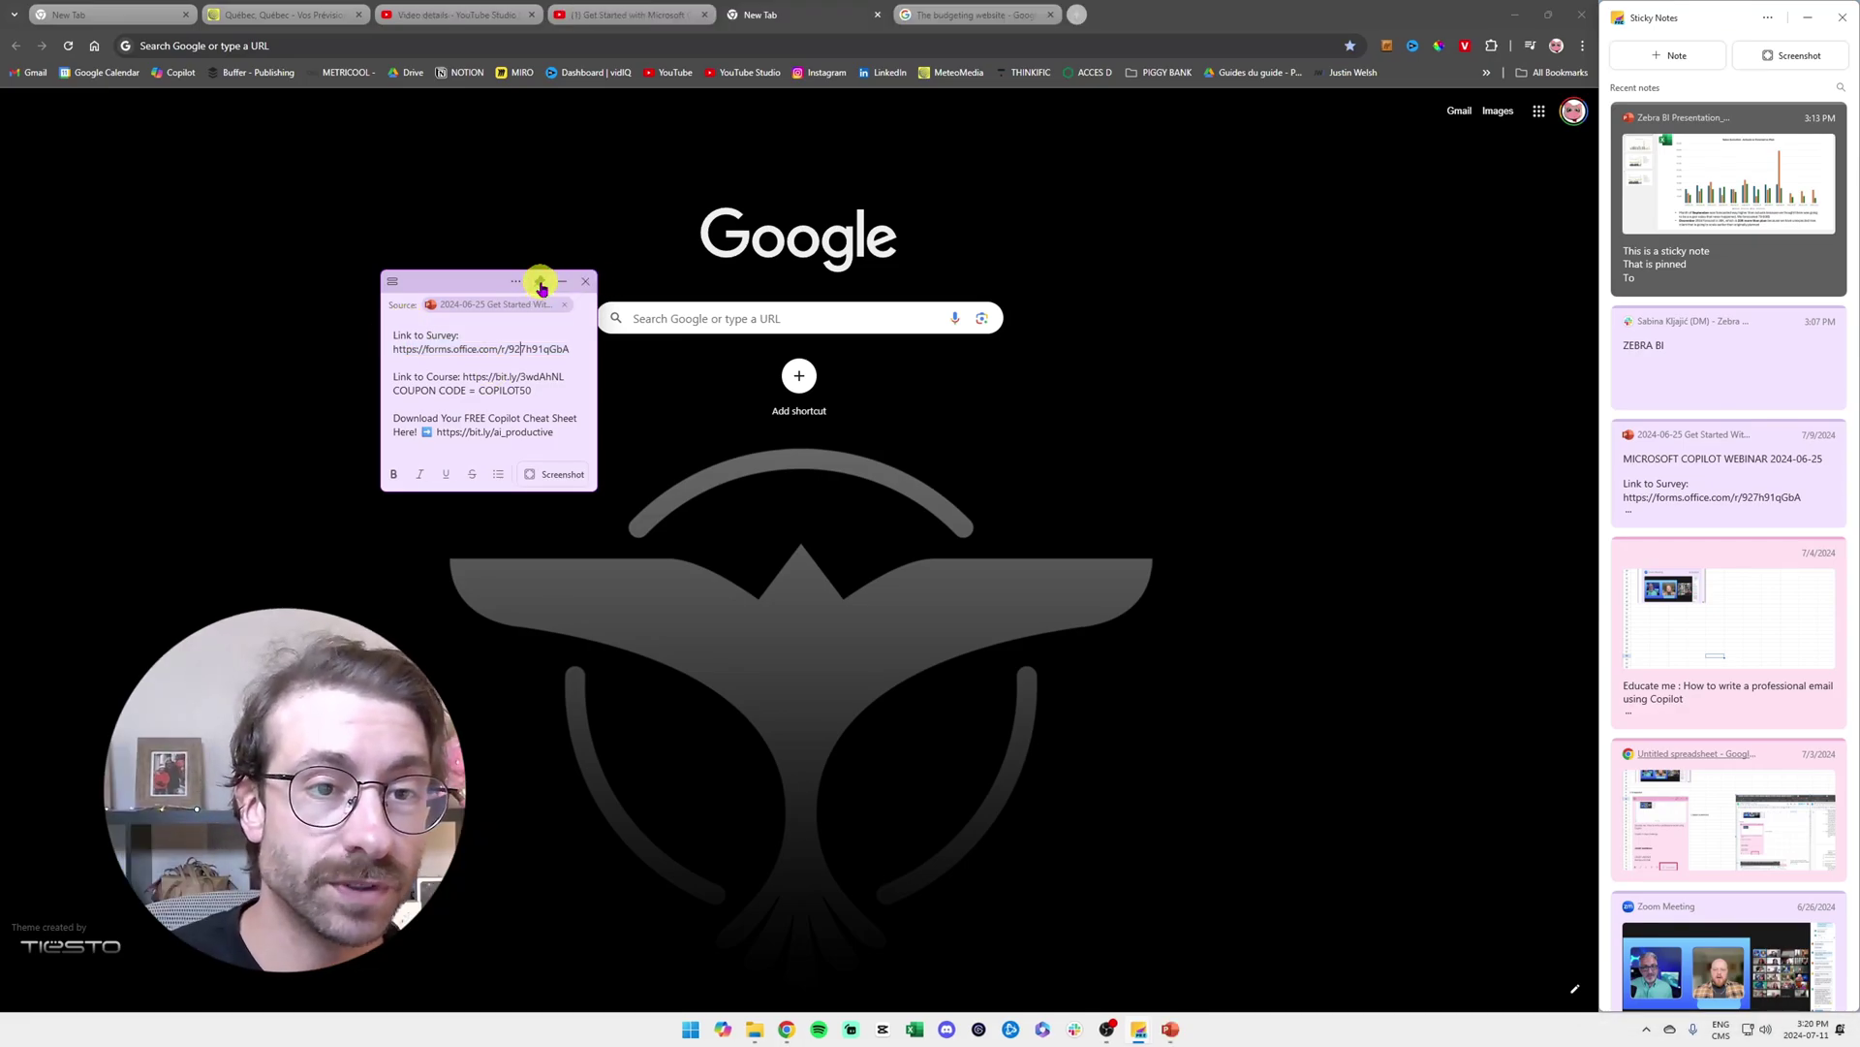
pyautogui.click(631, 228)
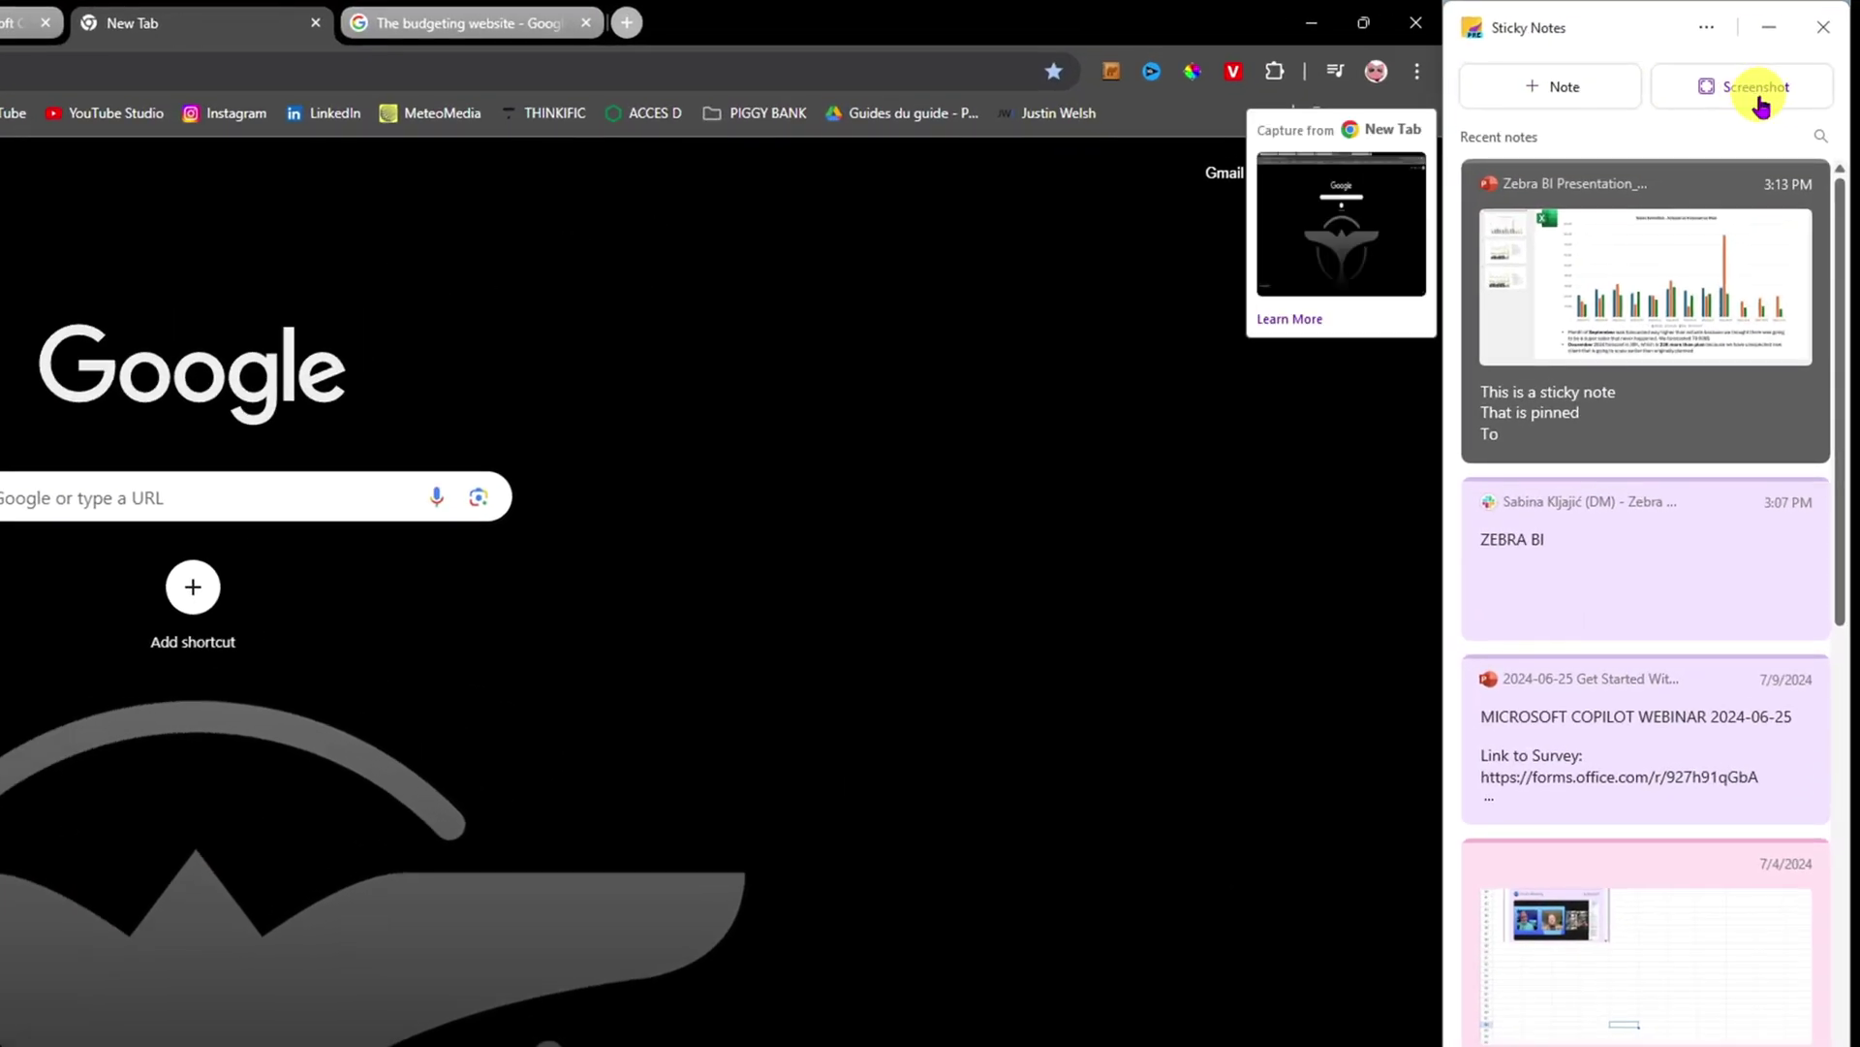
# - Start a new blank note, then switch Chrome to the Get Started with Microsoft Copilot video
pyautogui.click(1570, 92)
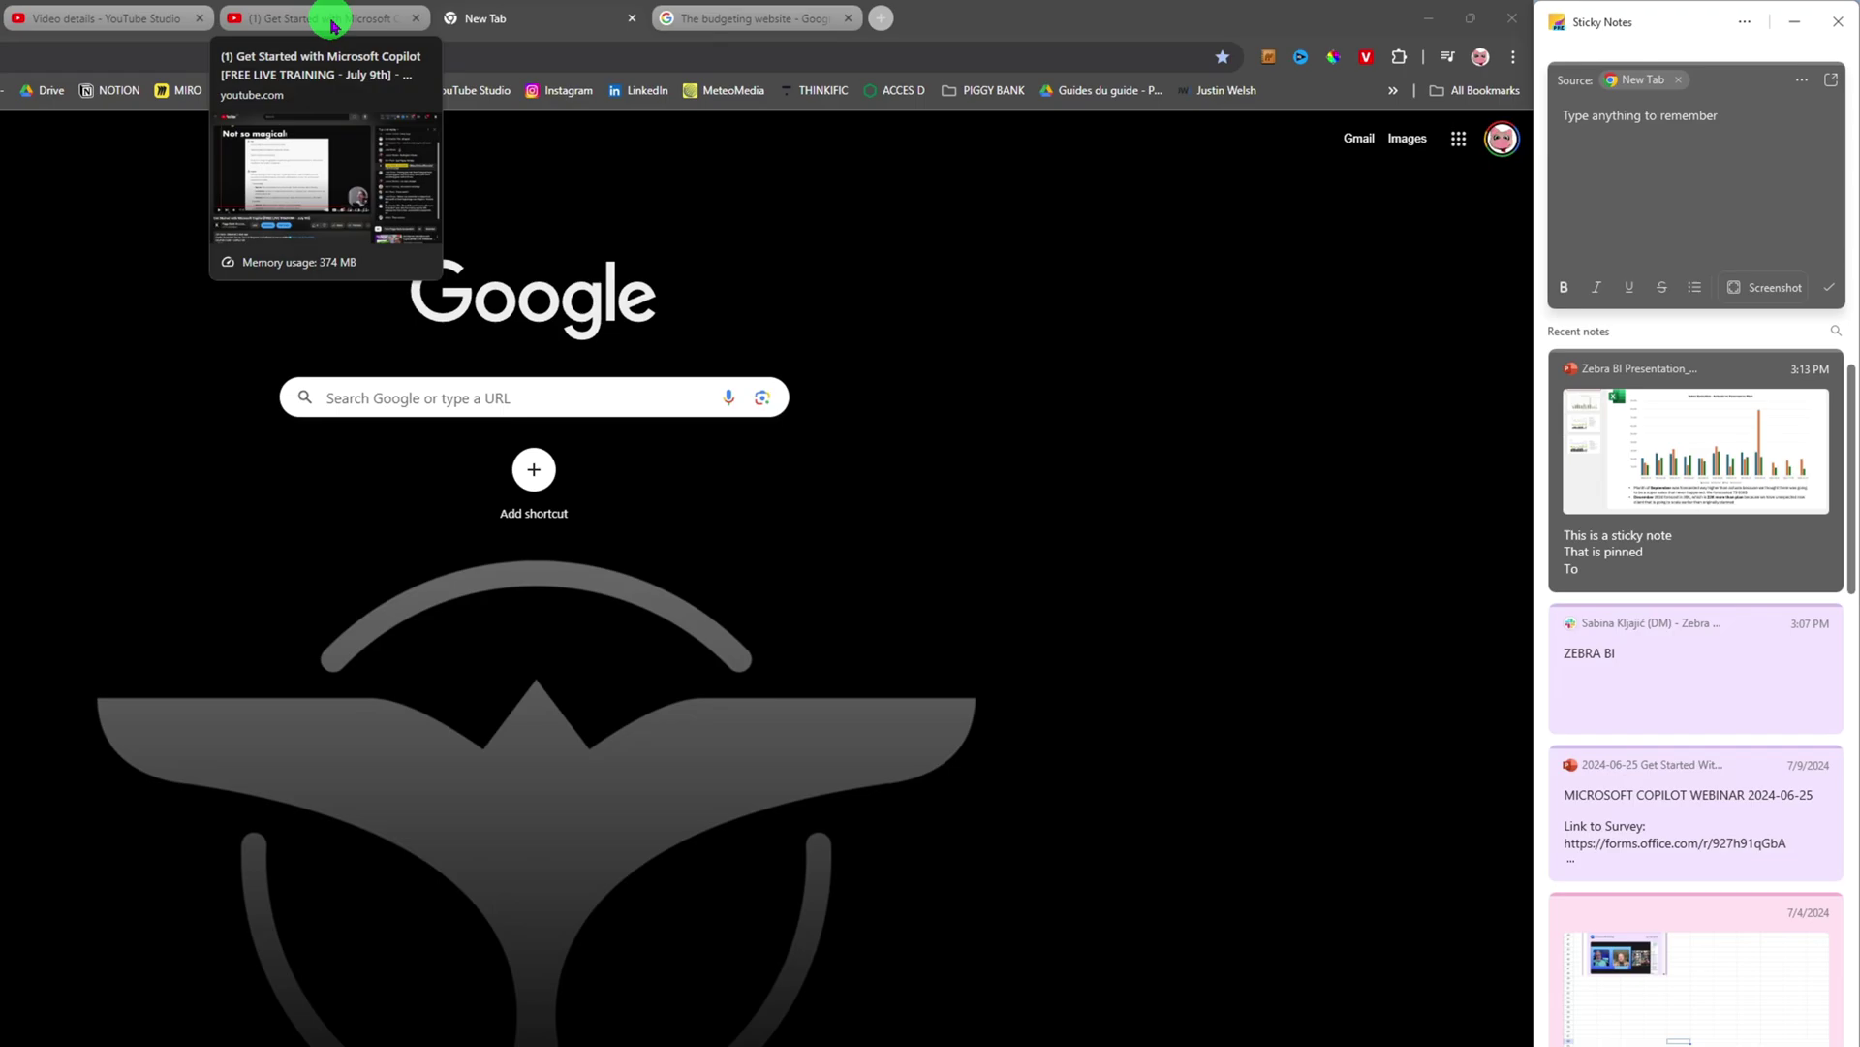
pyautogui.click(278, 29)
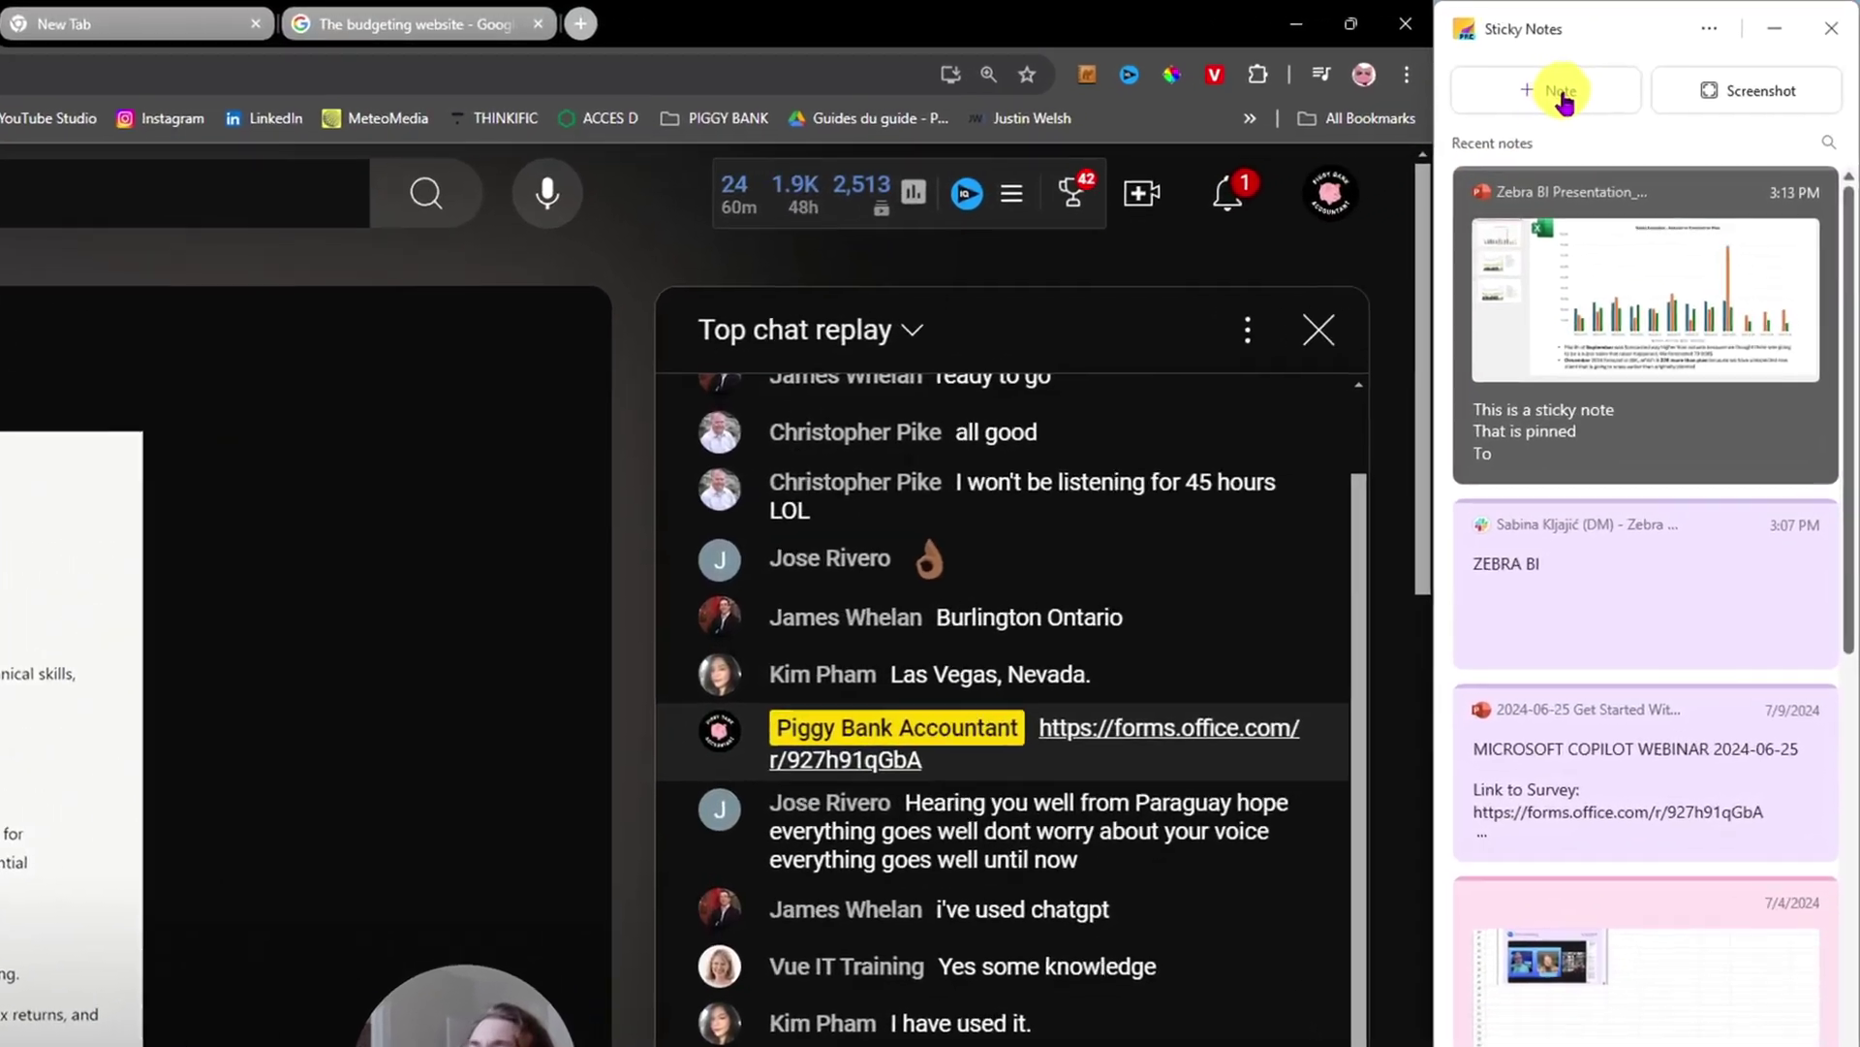
# - Add a note 'Random stuff very gopod video', reopen its linked Copilot YouTube video, and pause it
pyautogui.moveTo(1660, 79)
pyautogui.click(1556, 105)
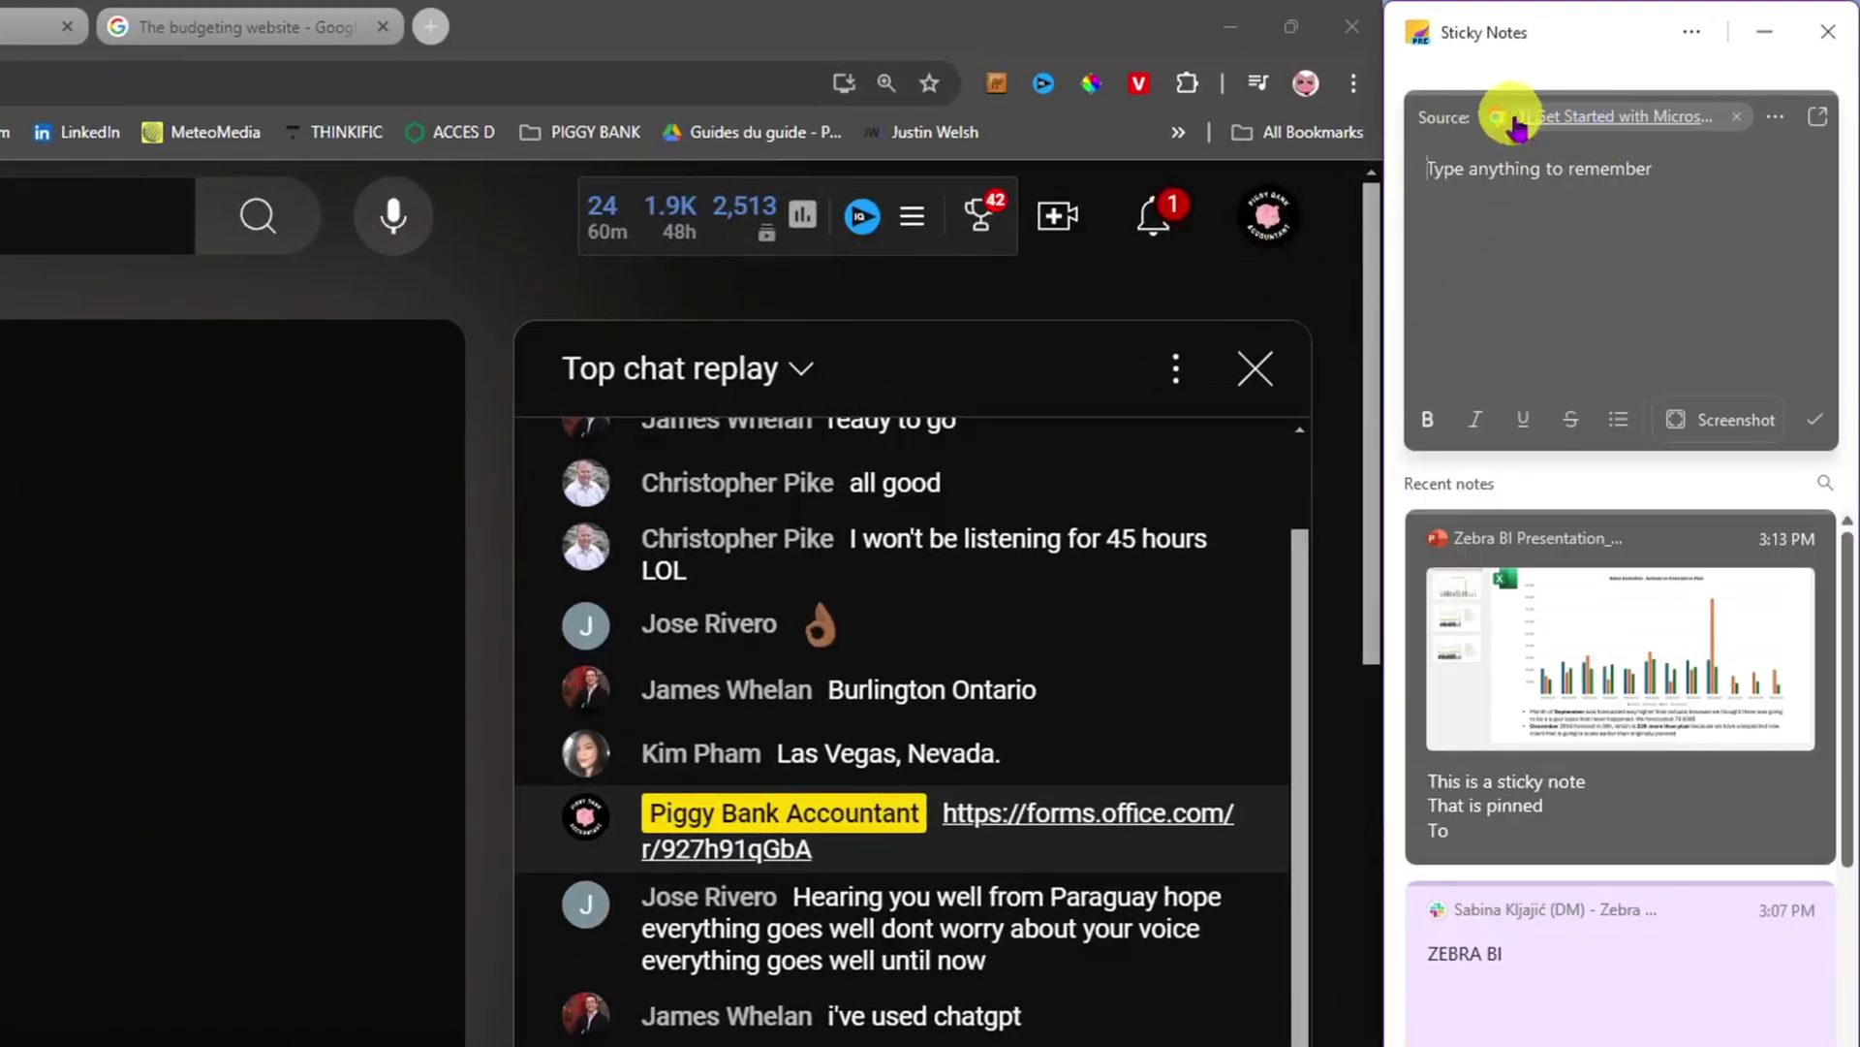
pyautogui.click(1601, 117)
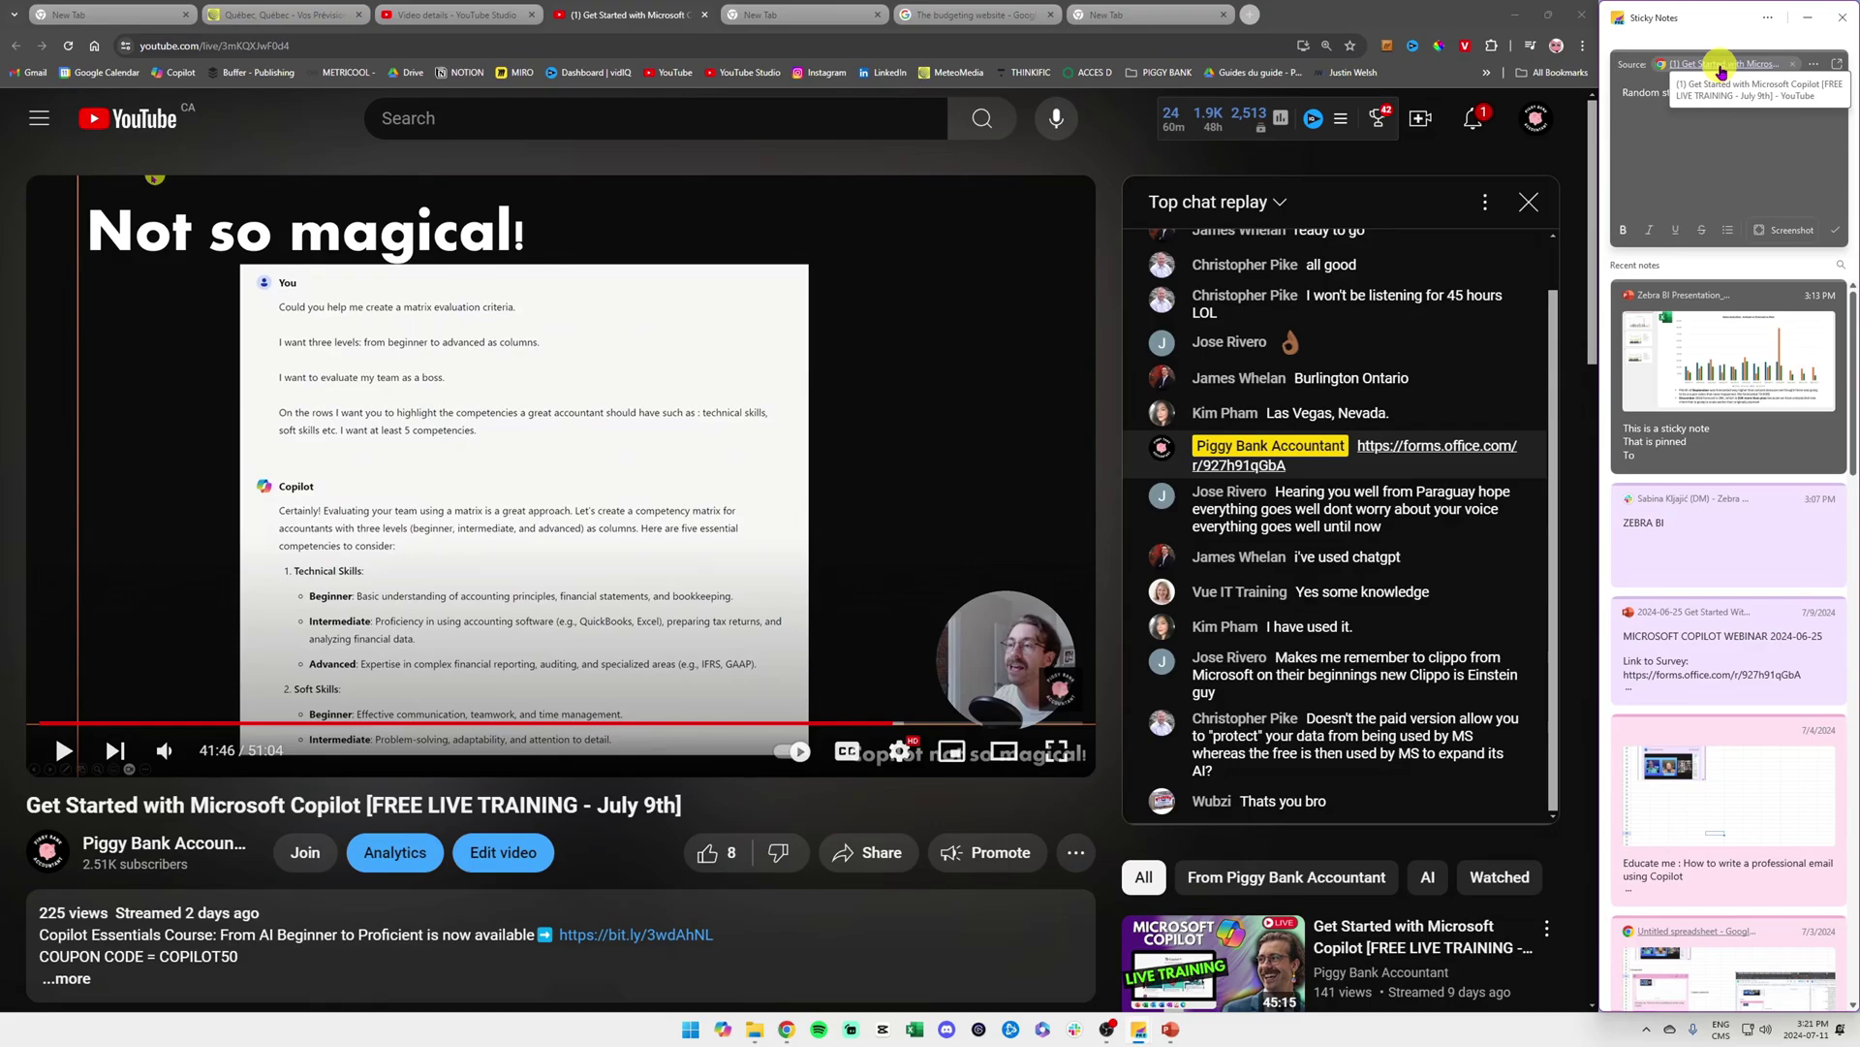
pyautogui.click(1701, 82)
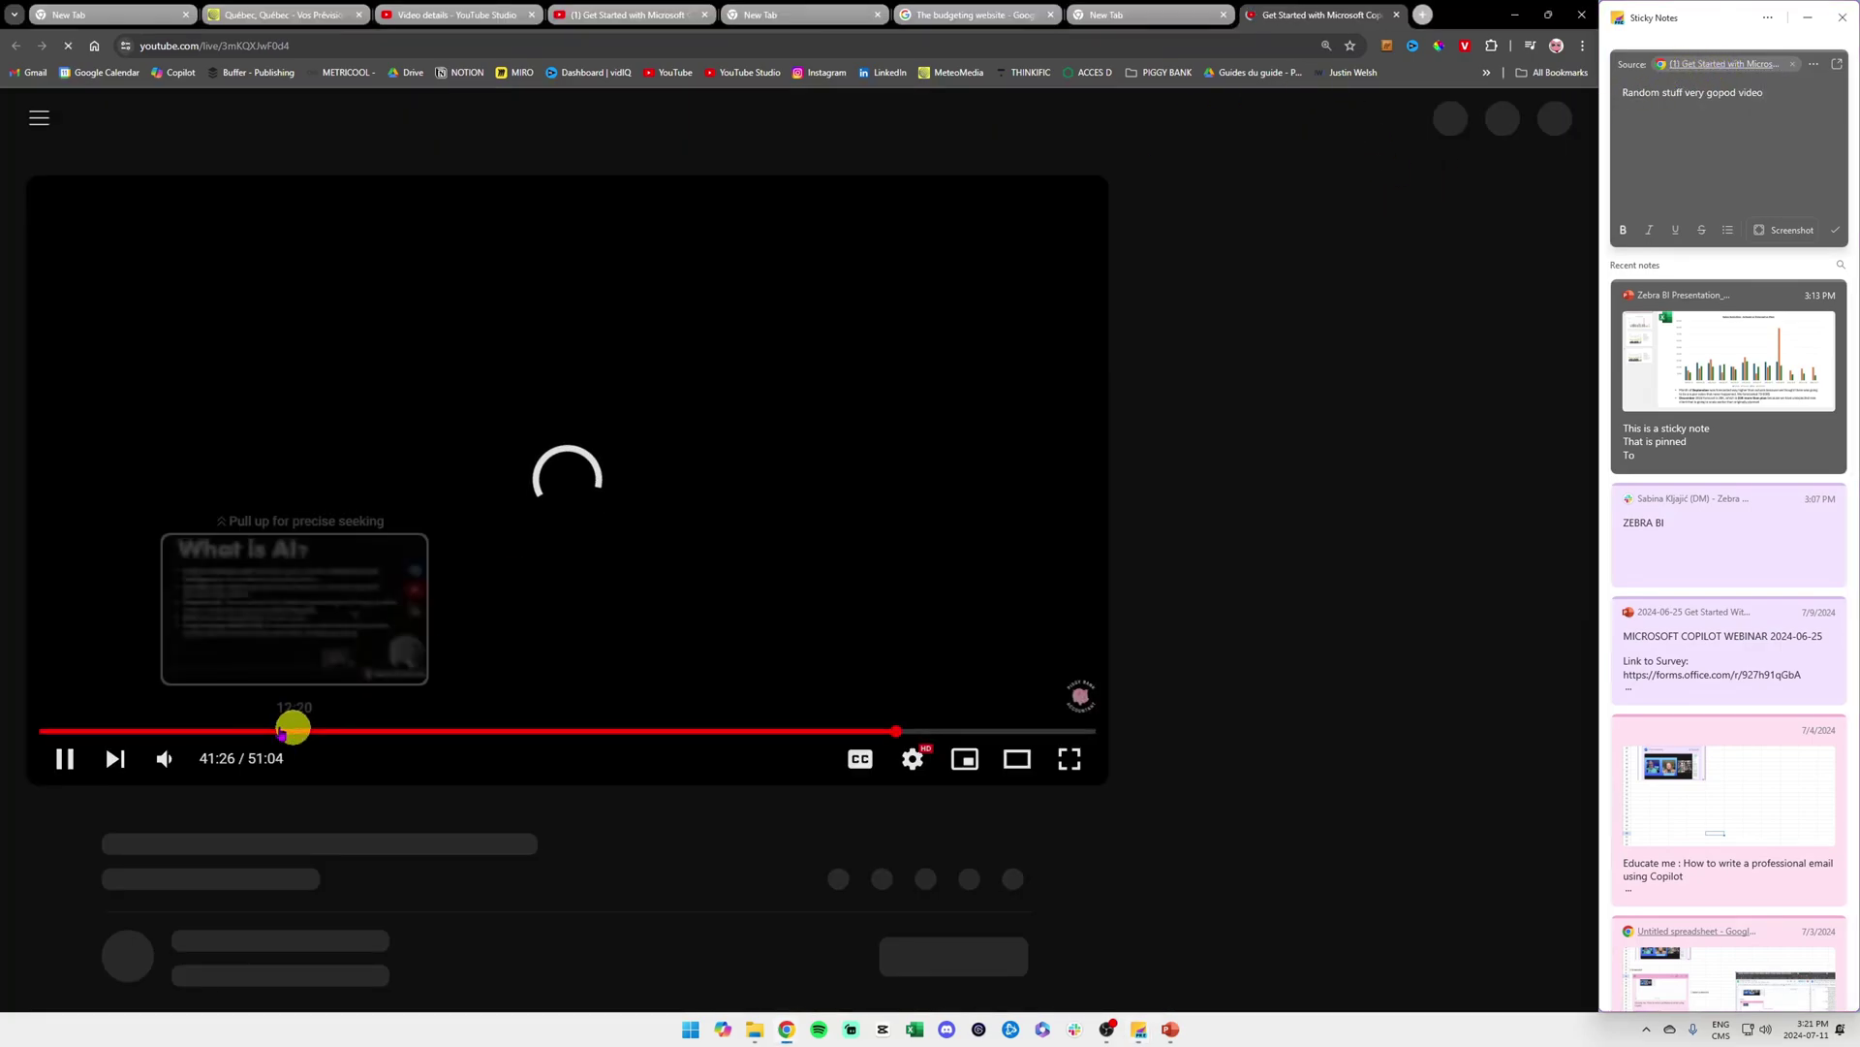
pyautogui.click(61, 758)
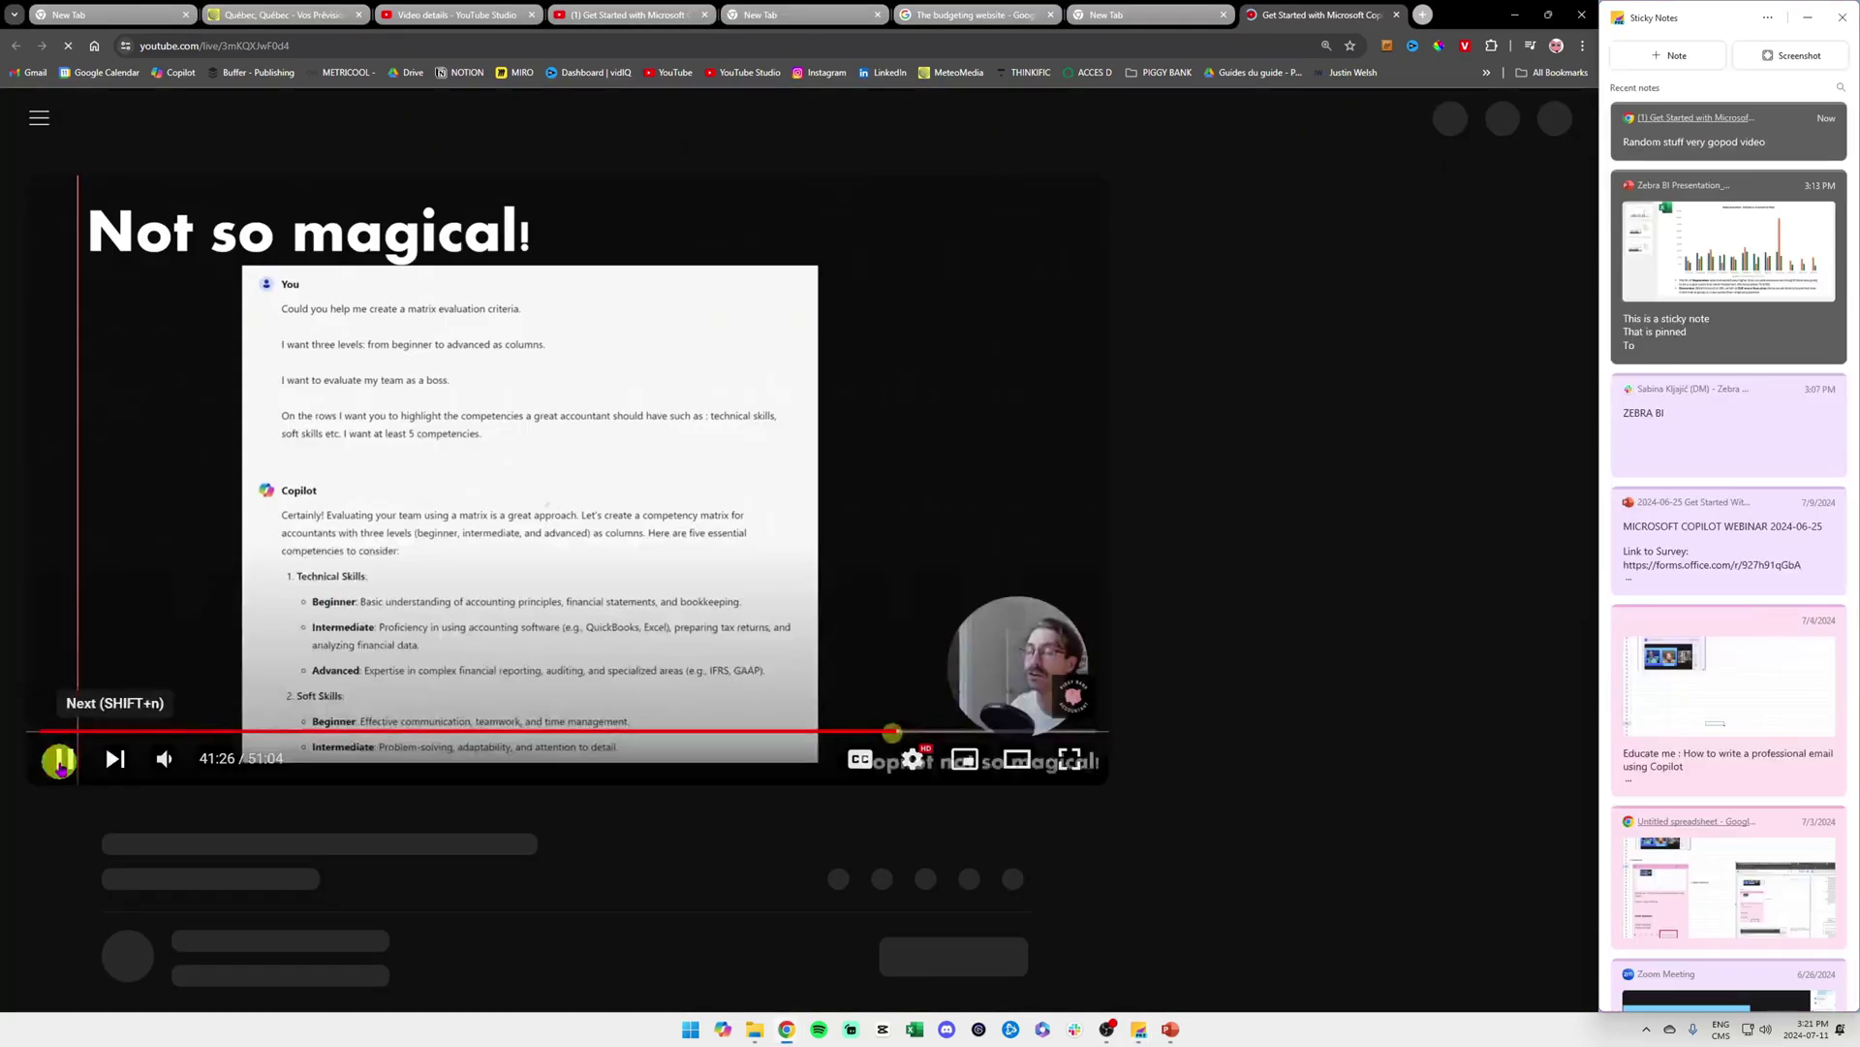